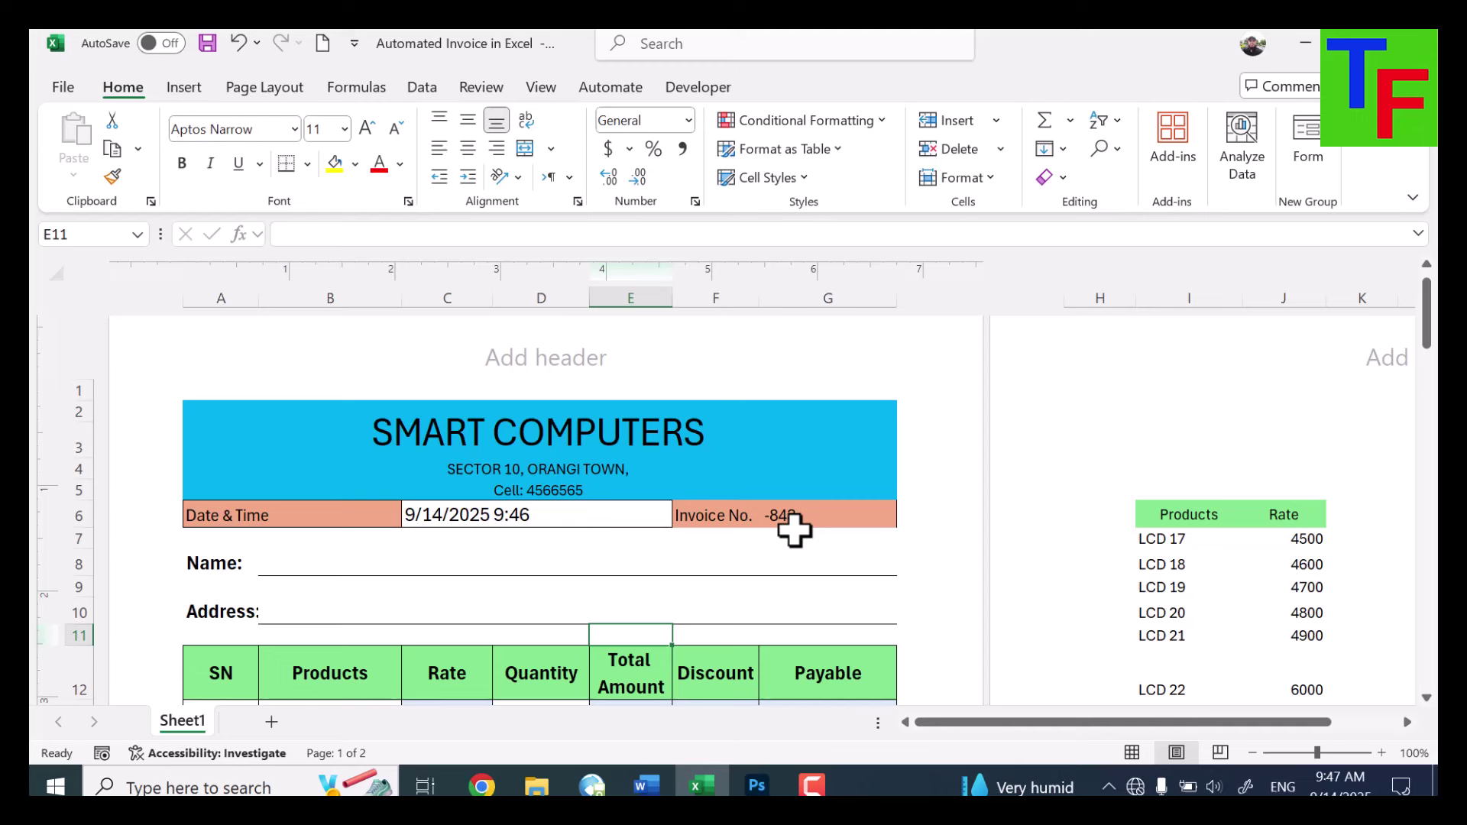
Enter the customer's full name in the invoice's Name field
click(533, 514)
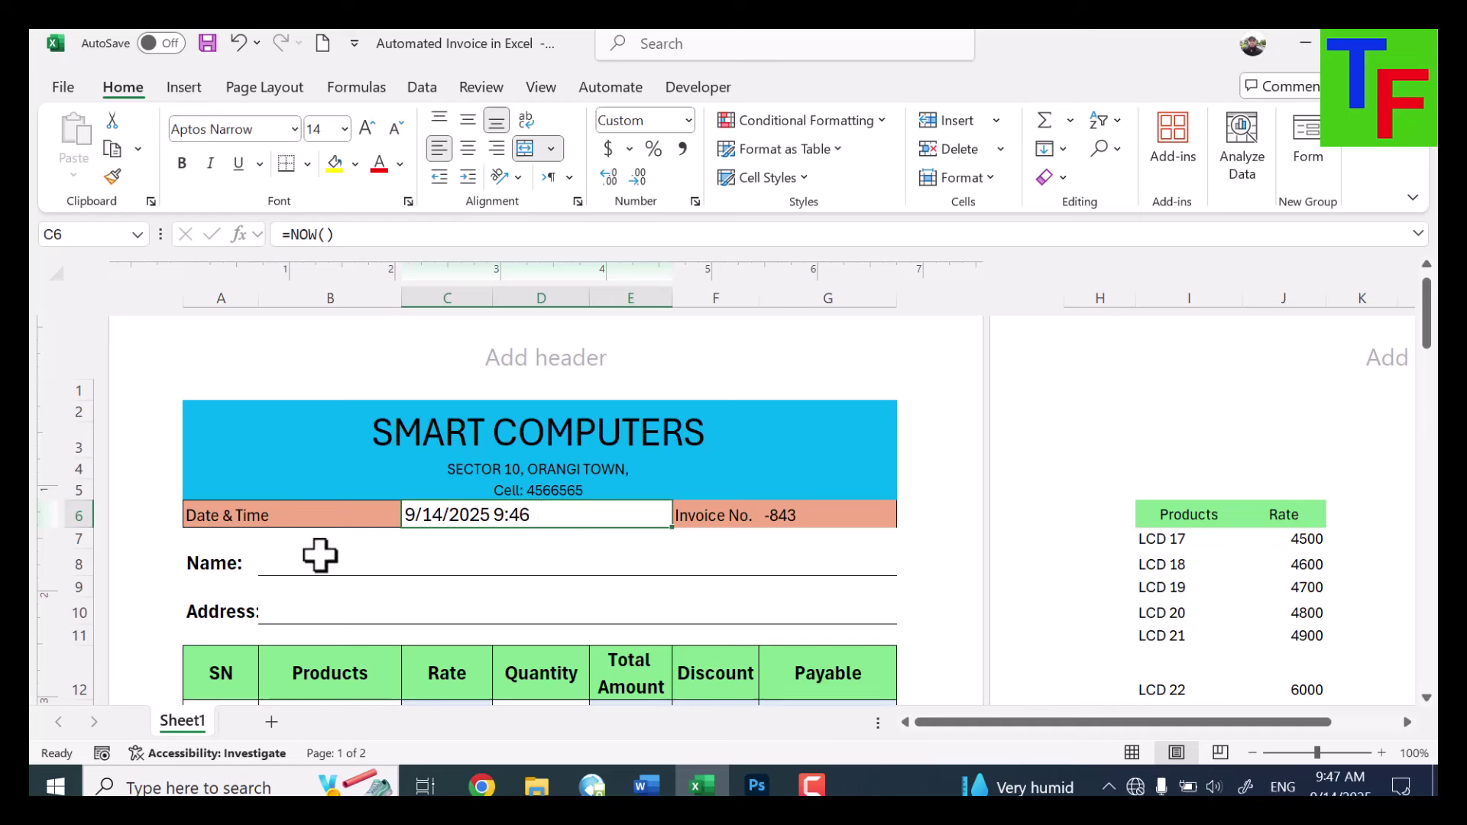
click(437, 565)
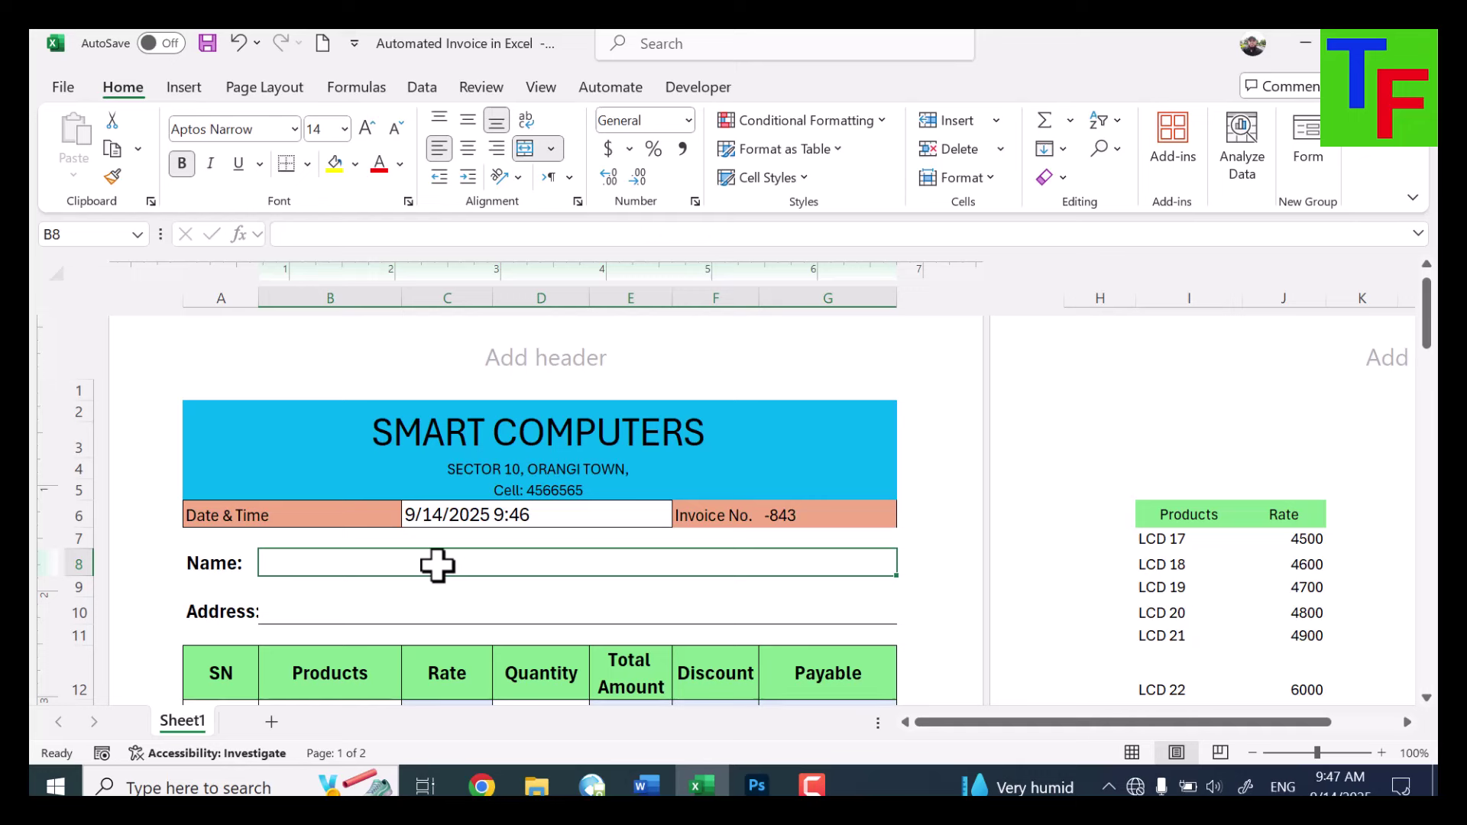
text(A)
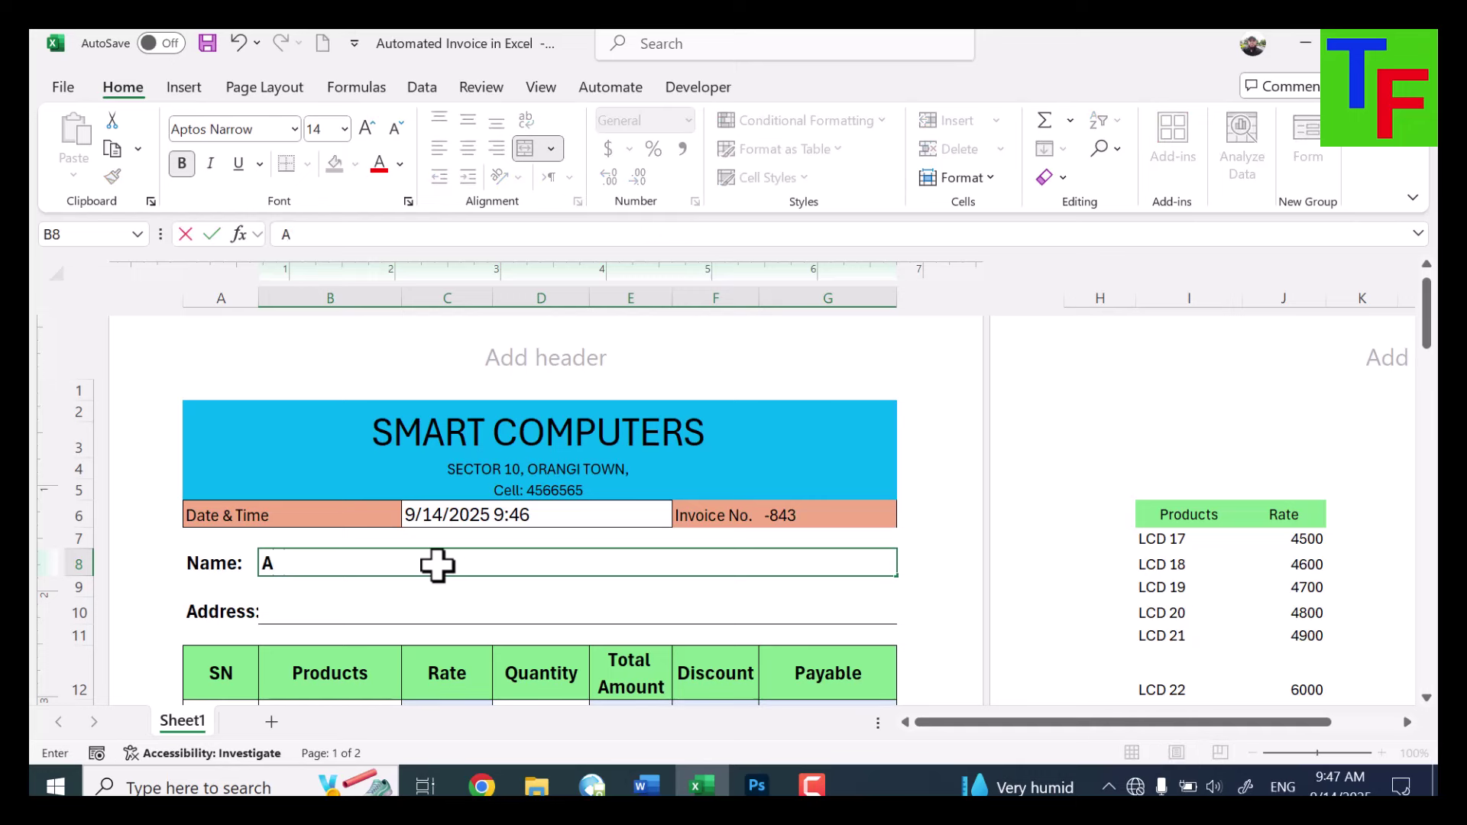
text(hmed Ali)
key(Tab)
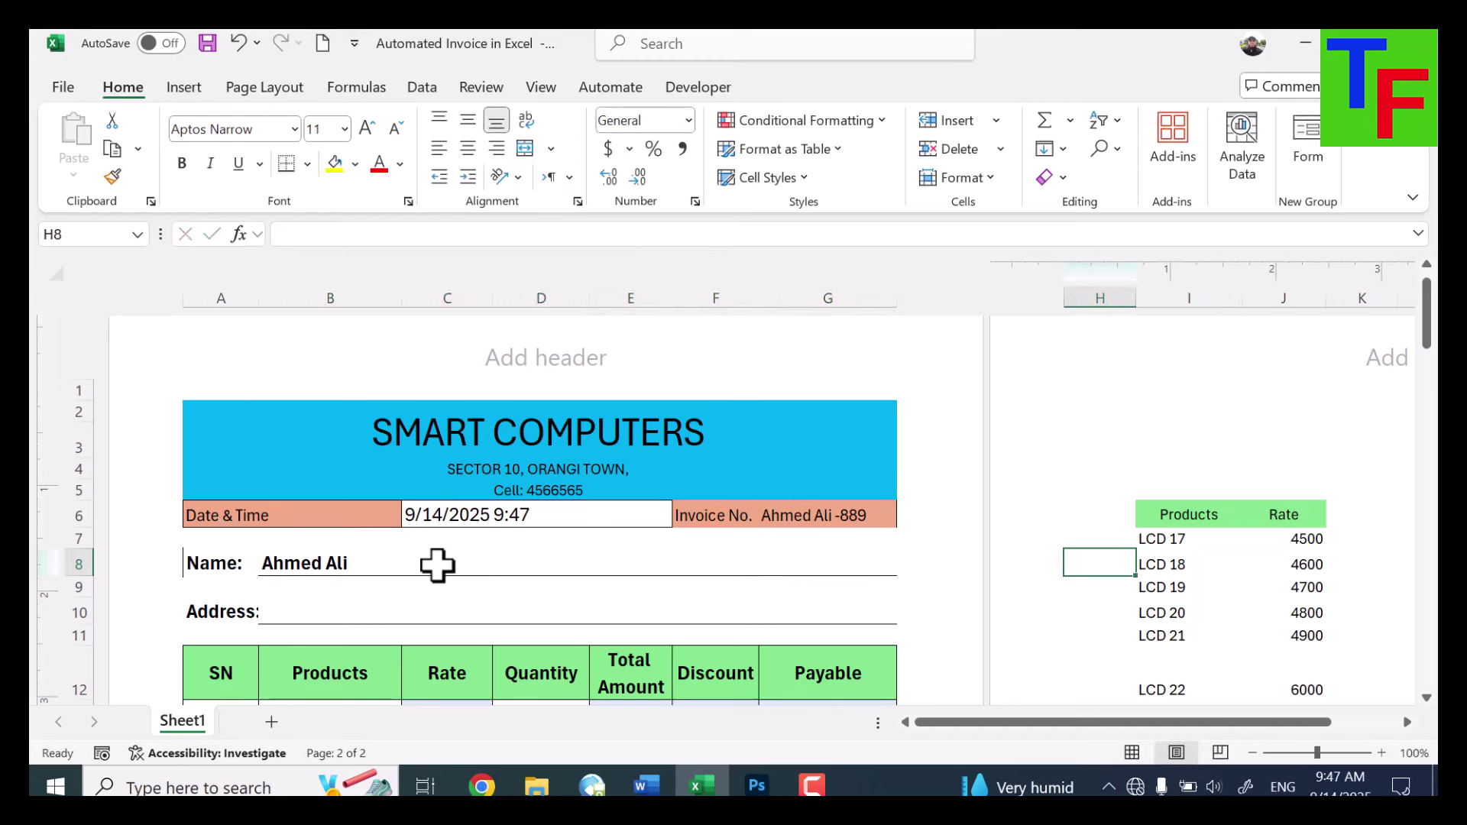
Fill in the customer's address in the invoice's Address field
click(440, 603)
text(Blo)
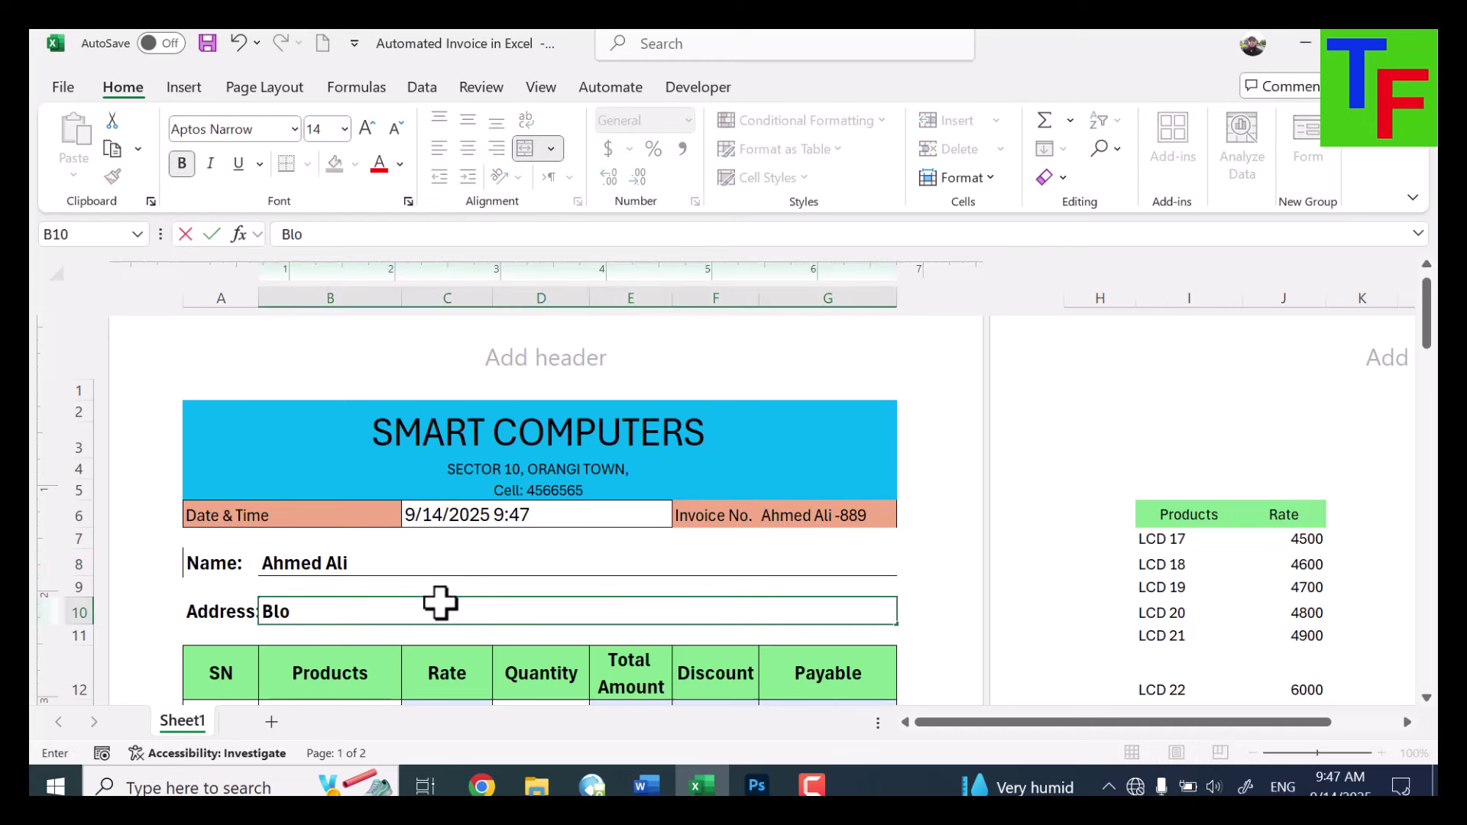
text(ck C Orang)
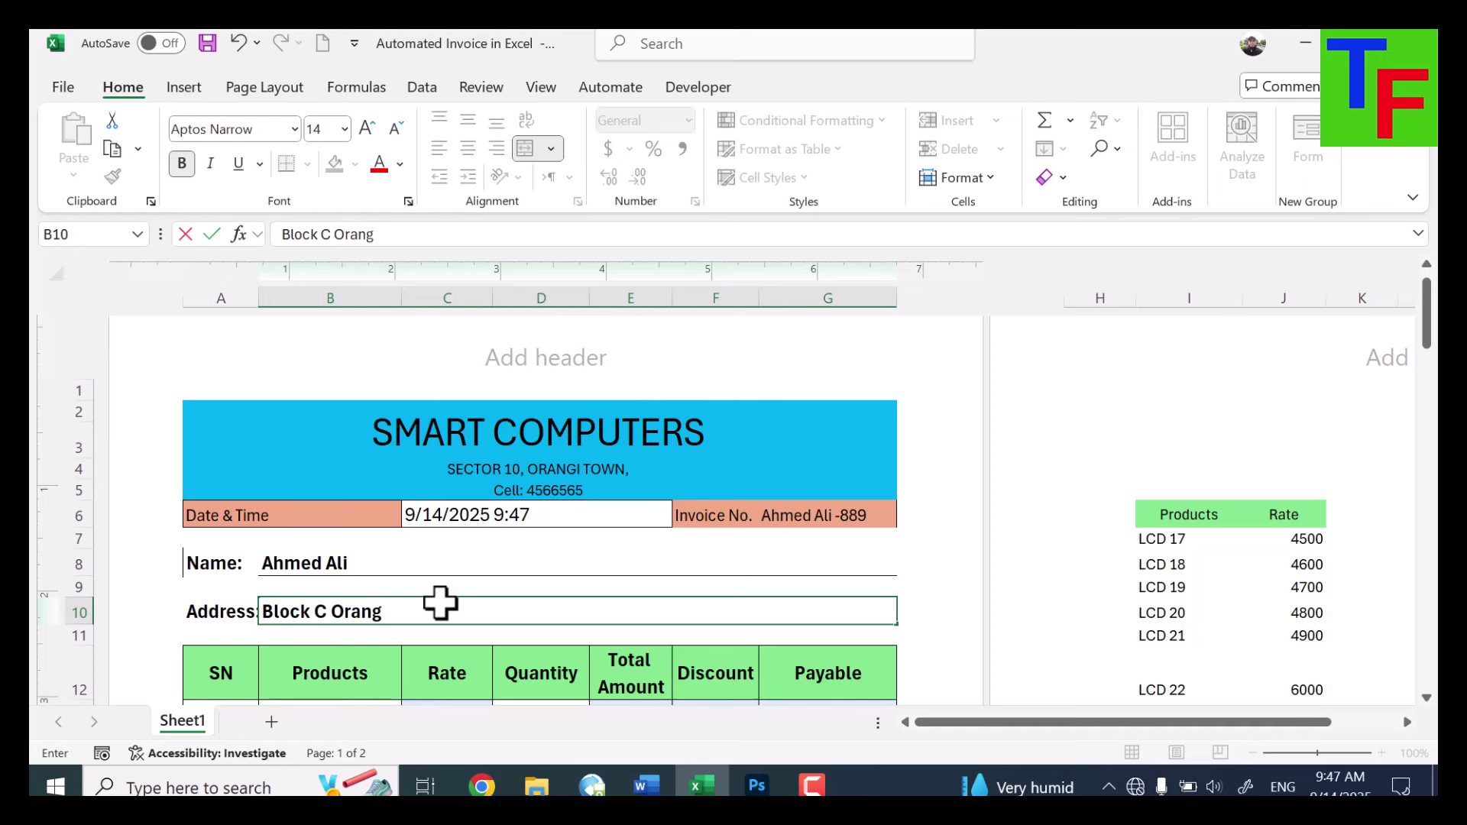
text(i Town)
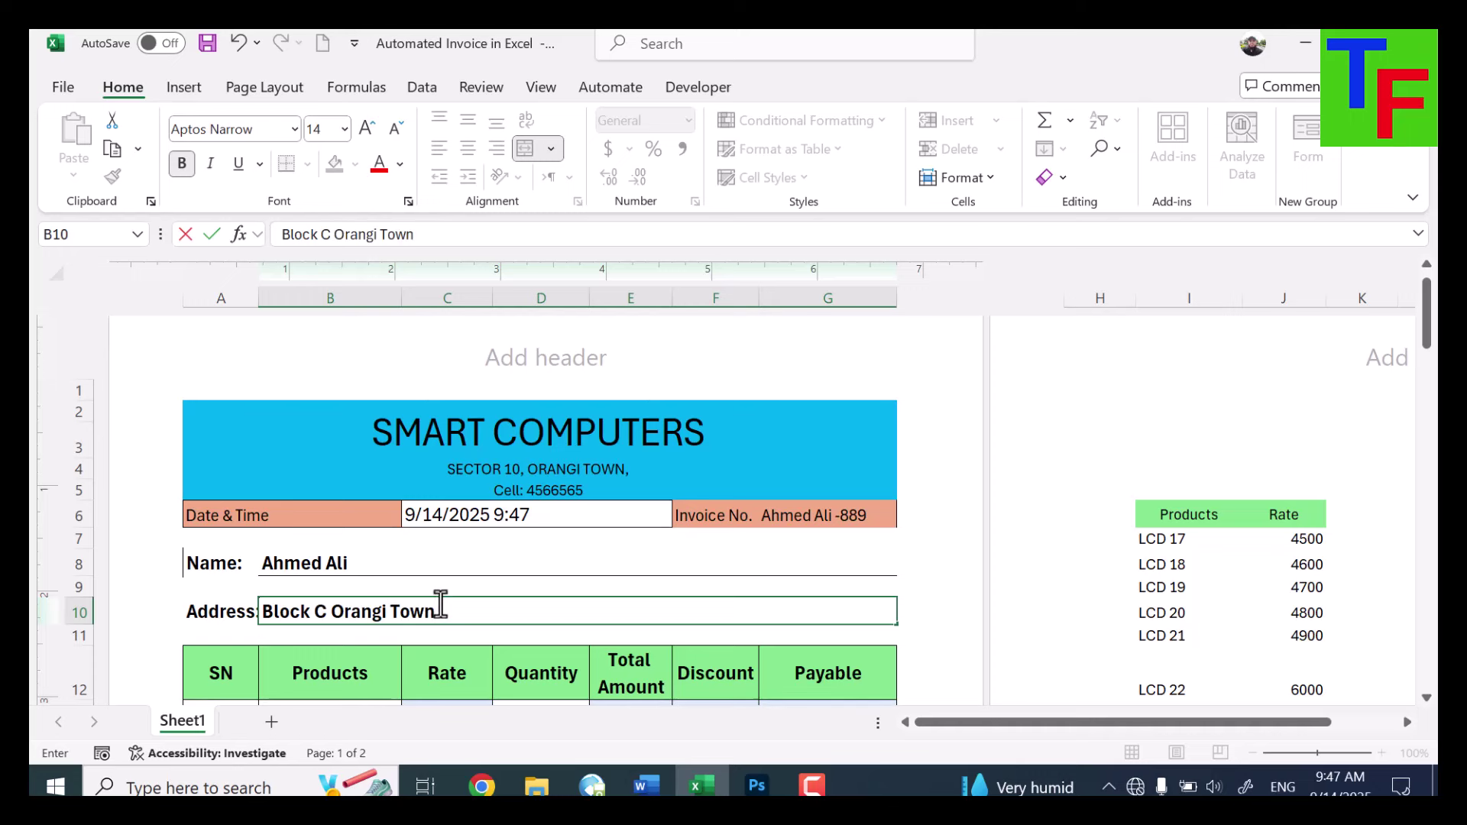
Add LCD 19 as the first product in row 13 of the invoice, with a quantity of 10
scroll(439, 599, down, 2)
click(340, 501)
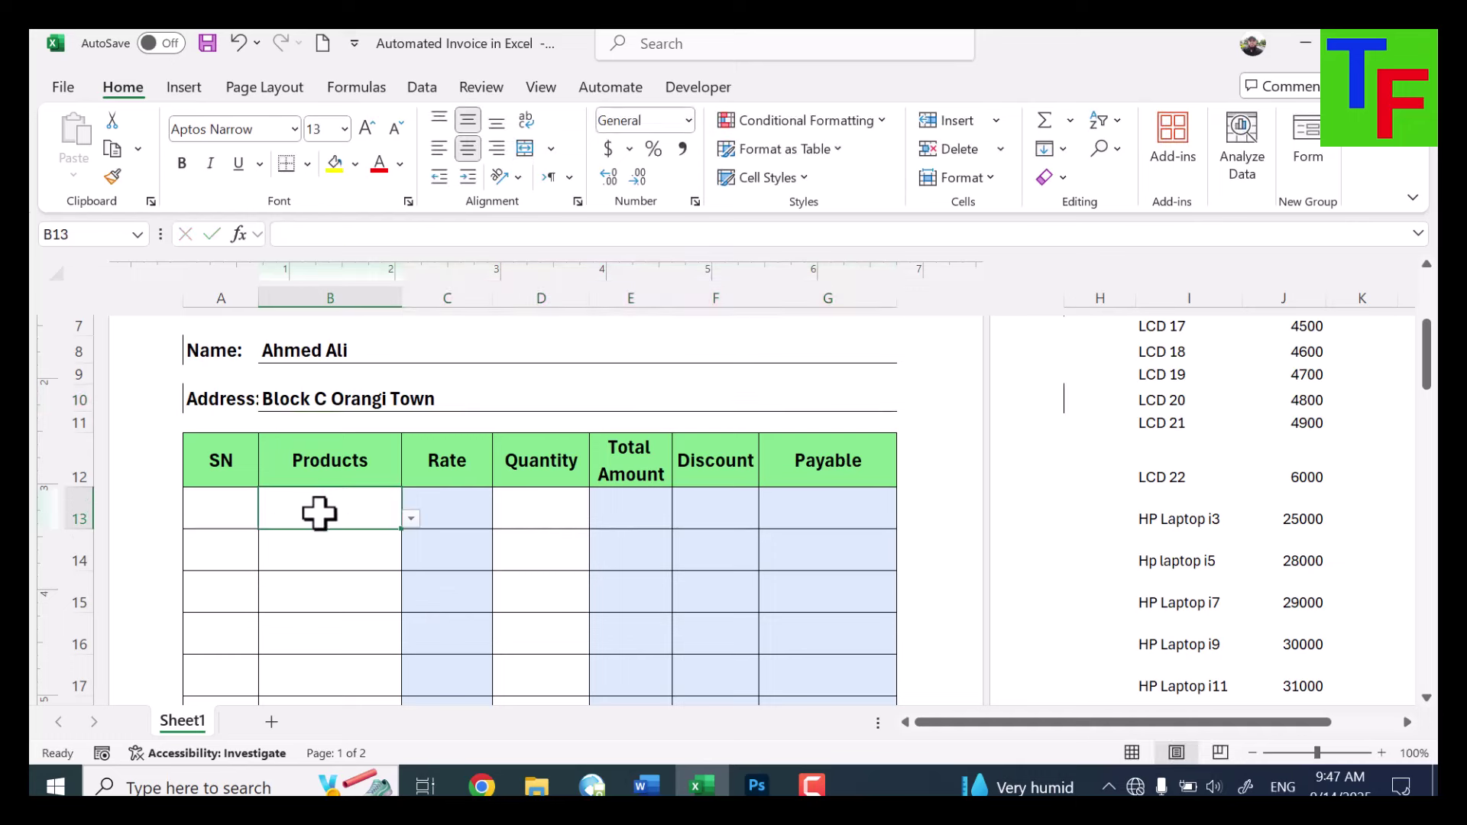
click(411, 520)
click(342, 576)
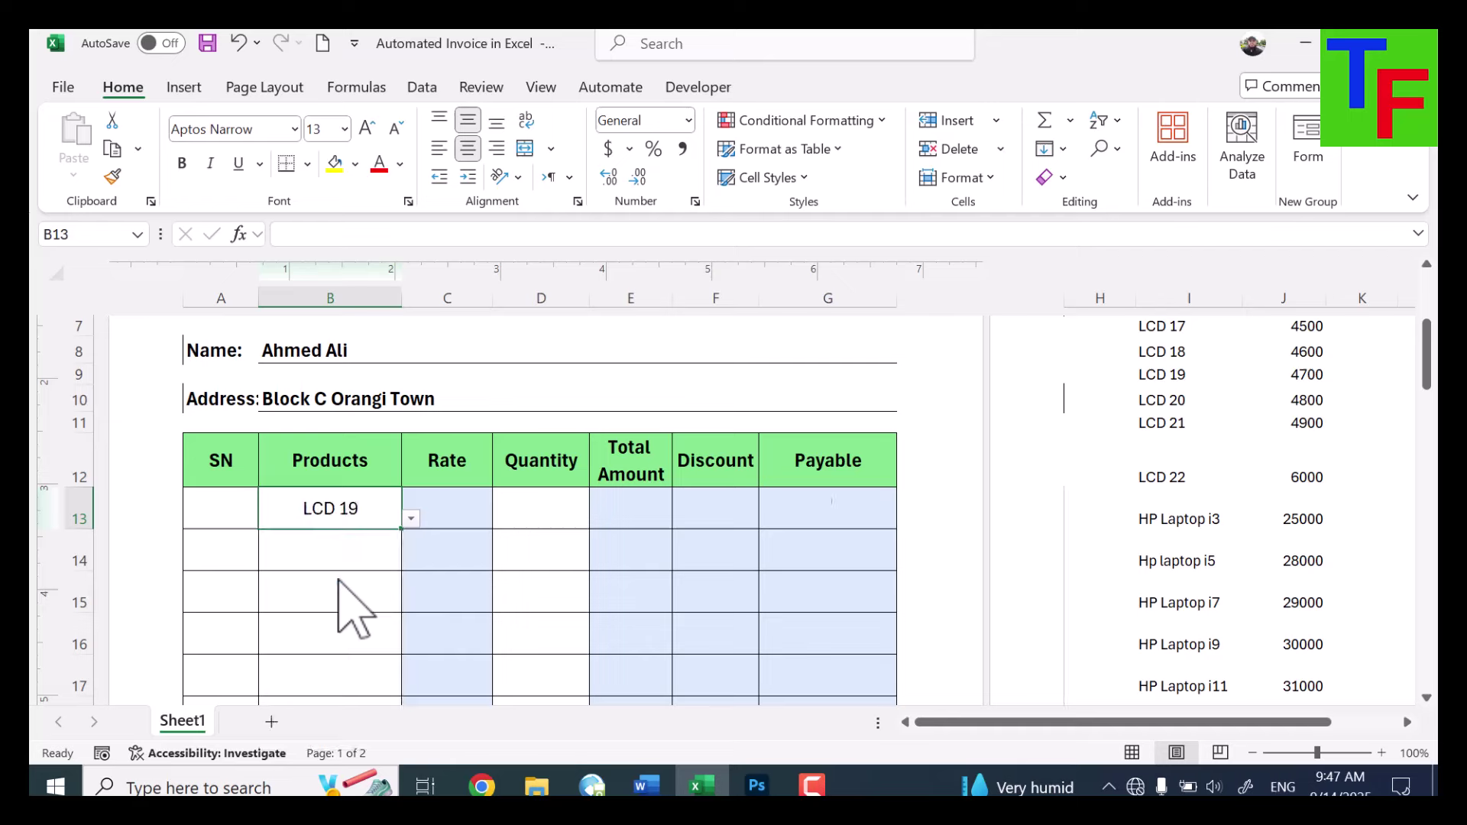
click(547, 509)
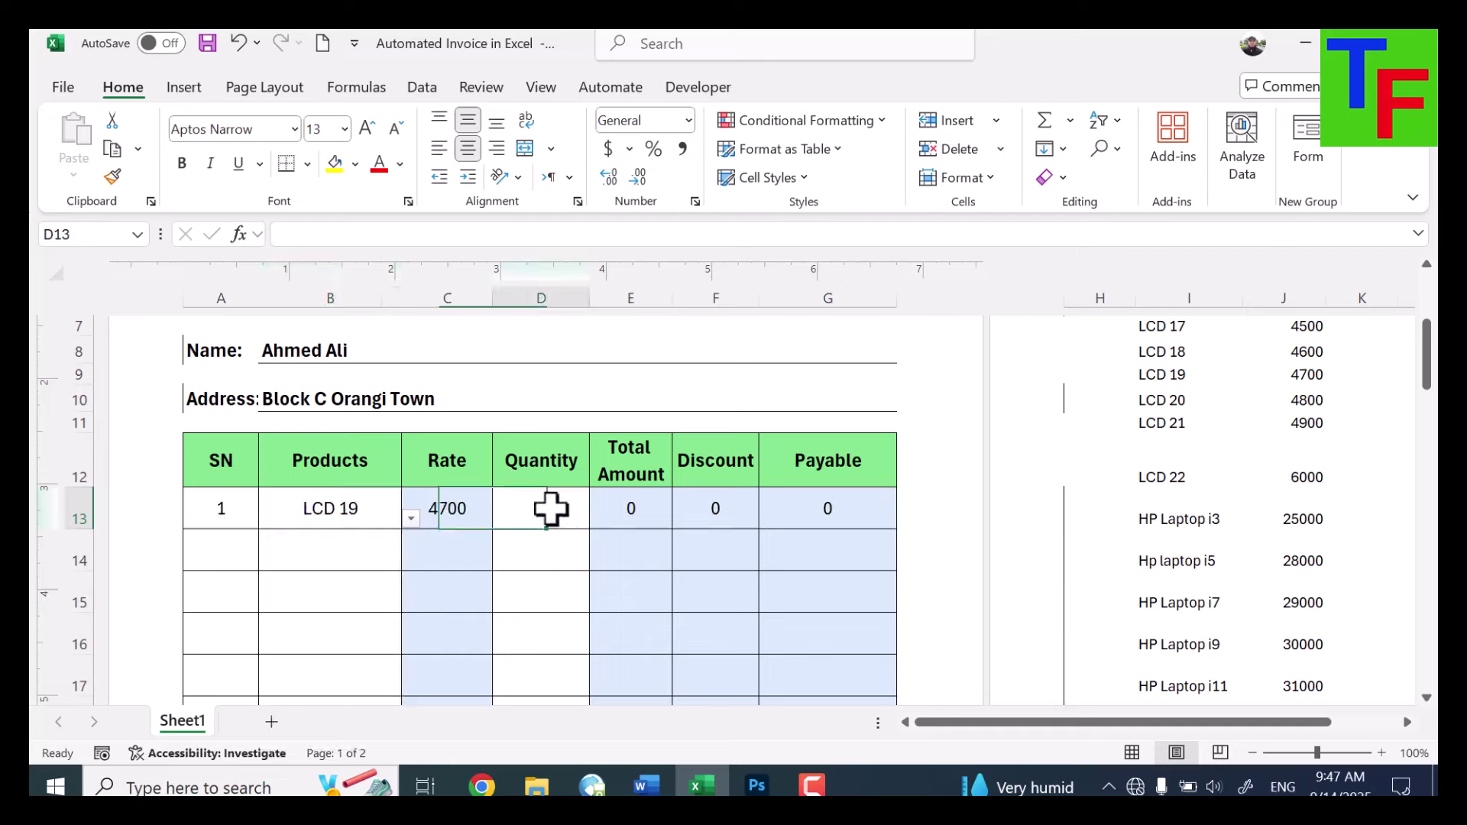
text(10)
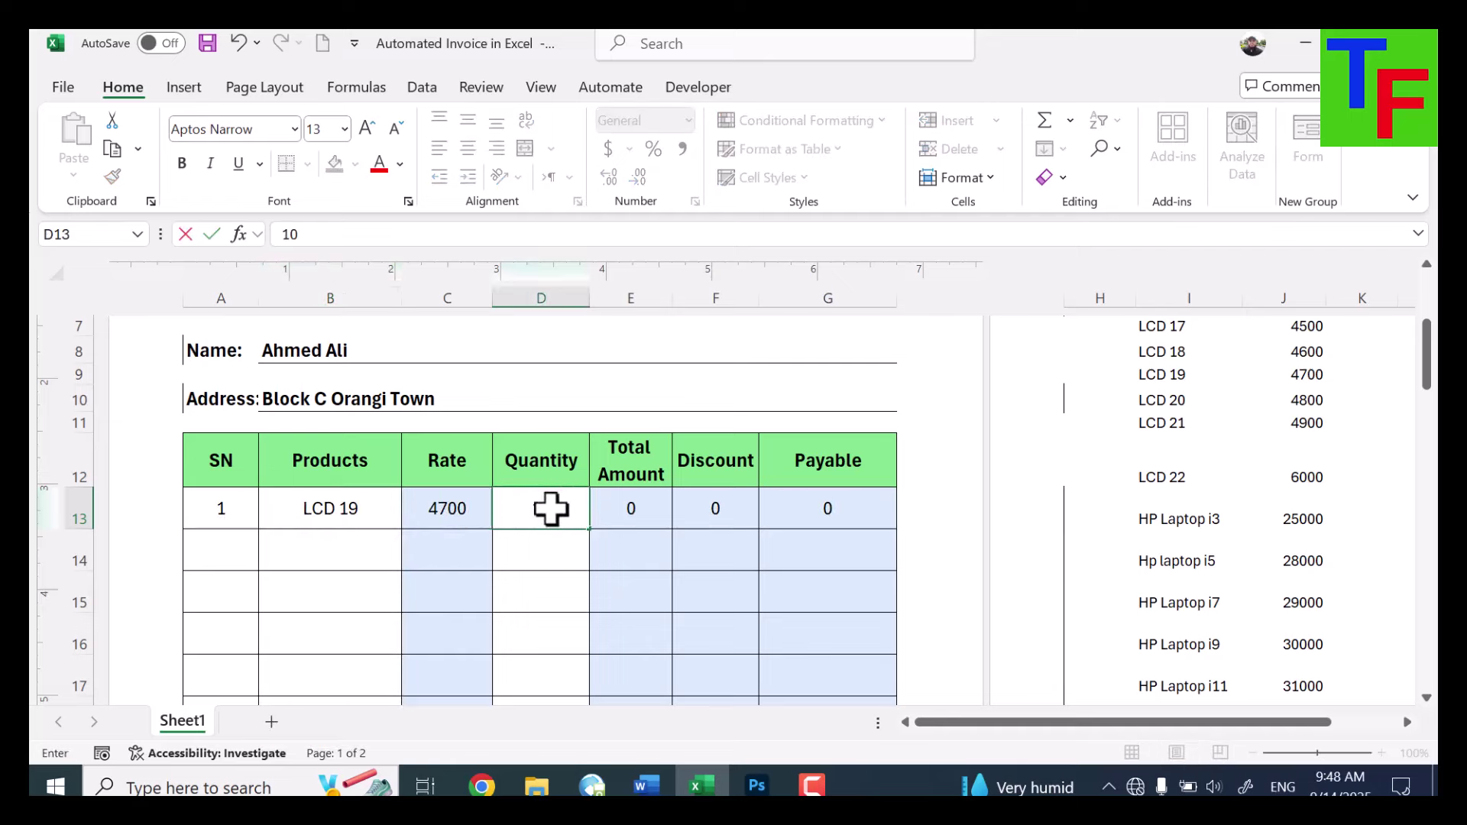
key(Return)
Add HP Laptop i11 as the second product in row 14, with a quantity of 5
click(347, 547)
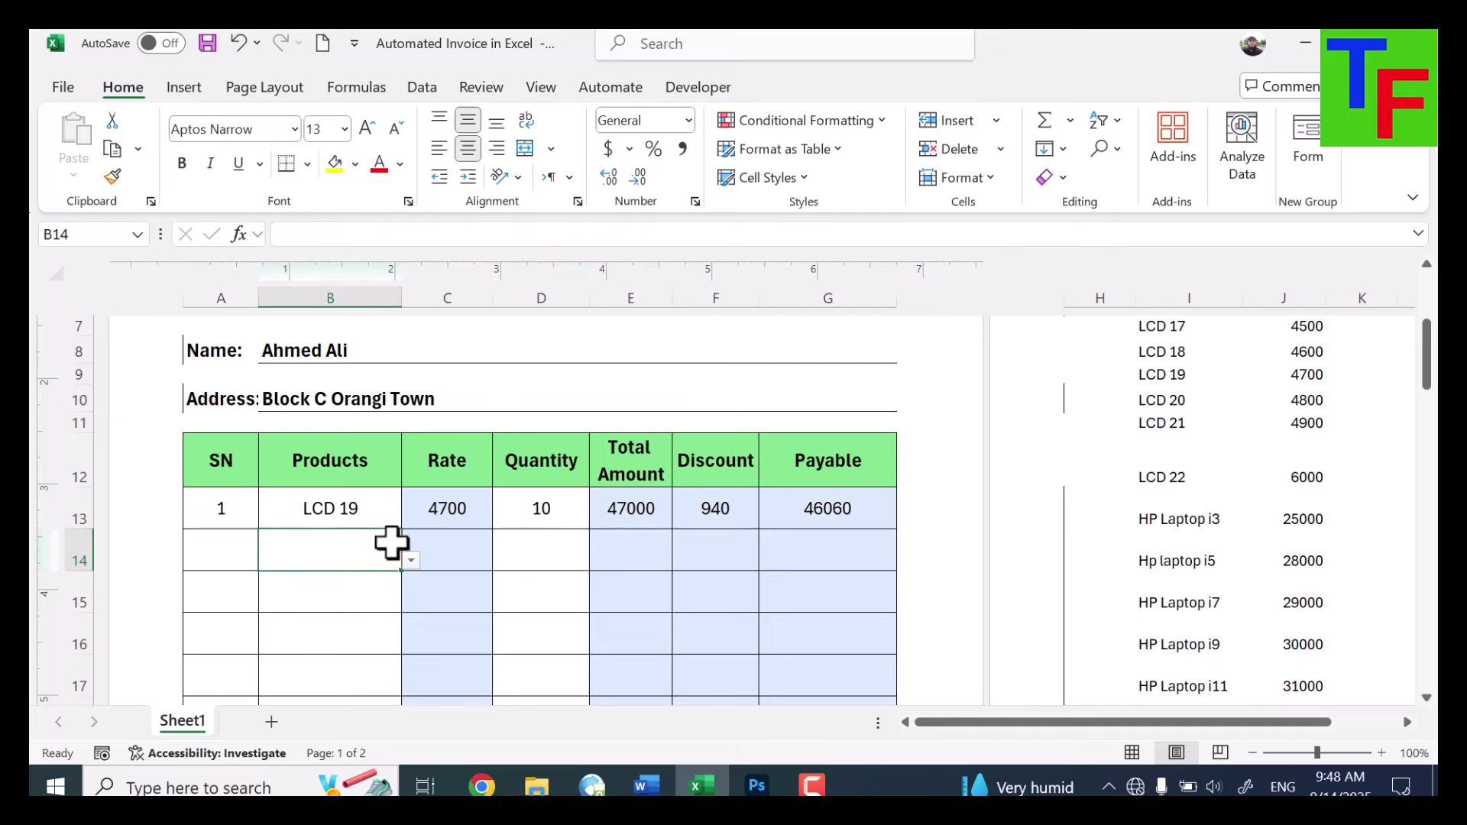
click(411, 560)
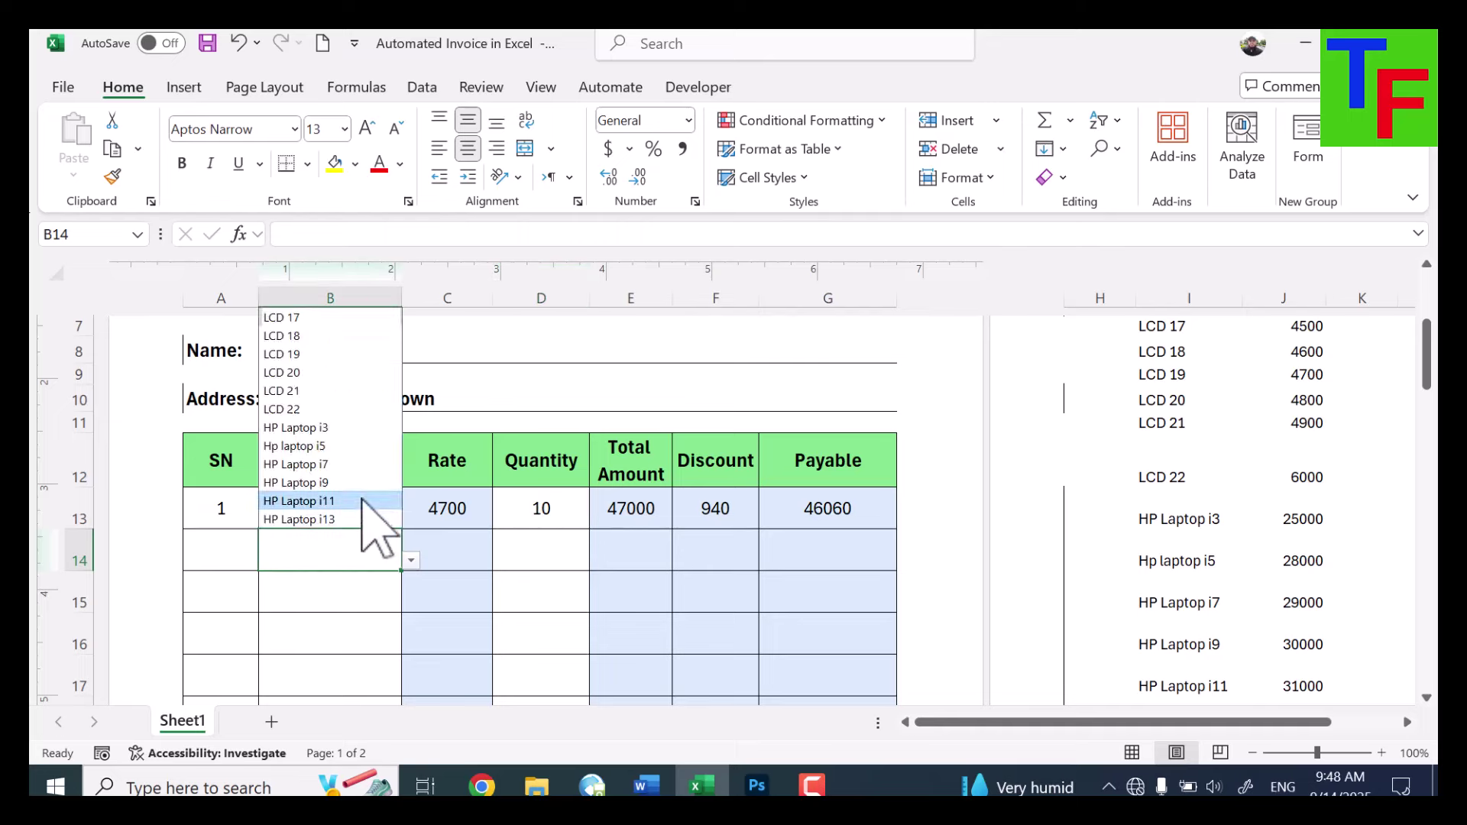
click(362, 500)
click(577, 550)
text(5)
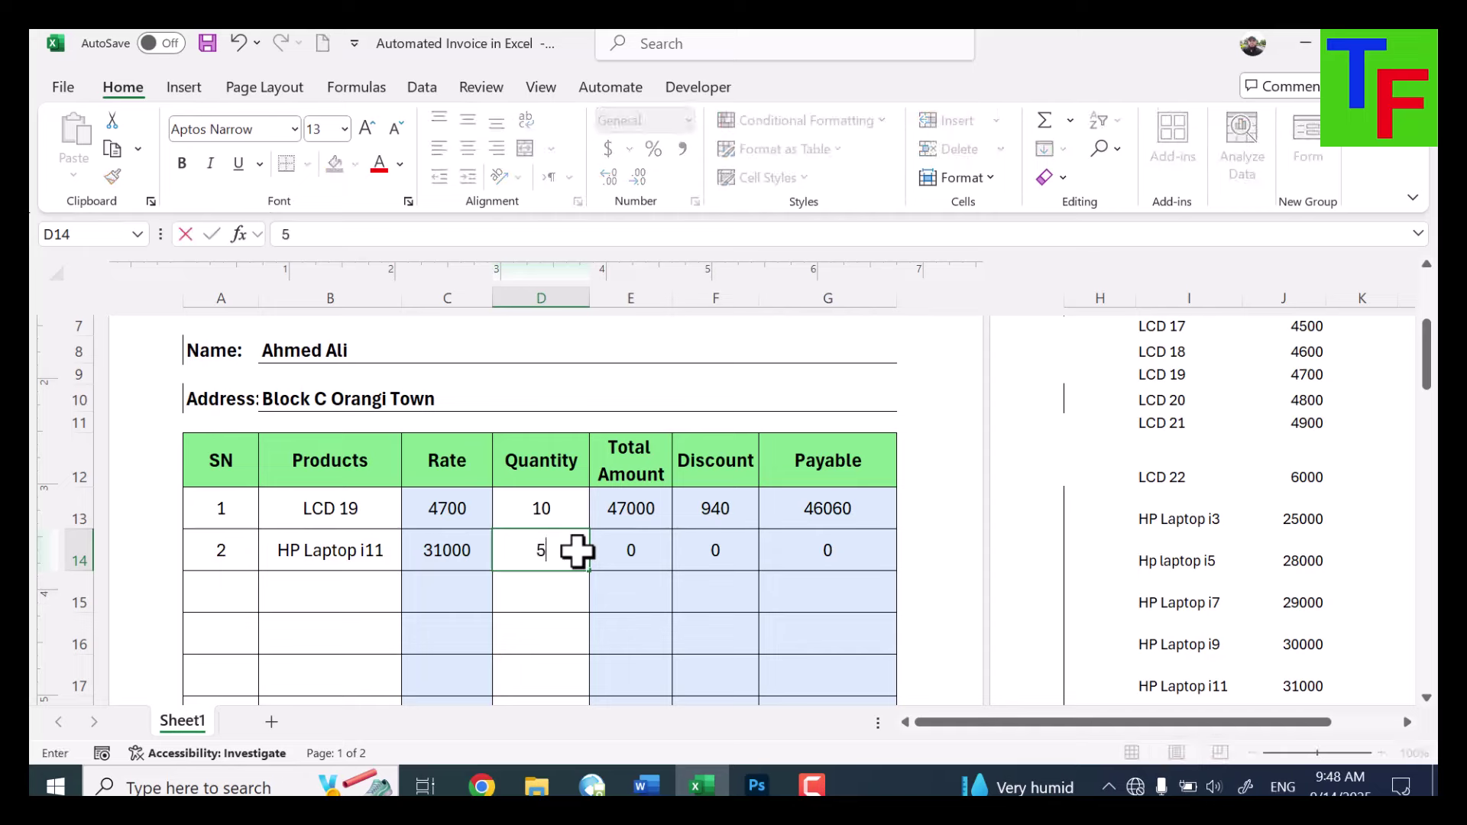
key(Return)
Examine the formulas behind the Total, GST 15%, Payable, thank-you message and Invoice No. cells
scroll(576, 554, down, 3)
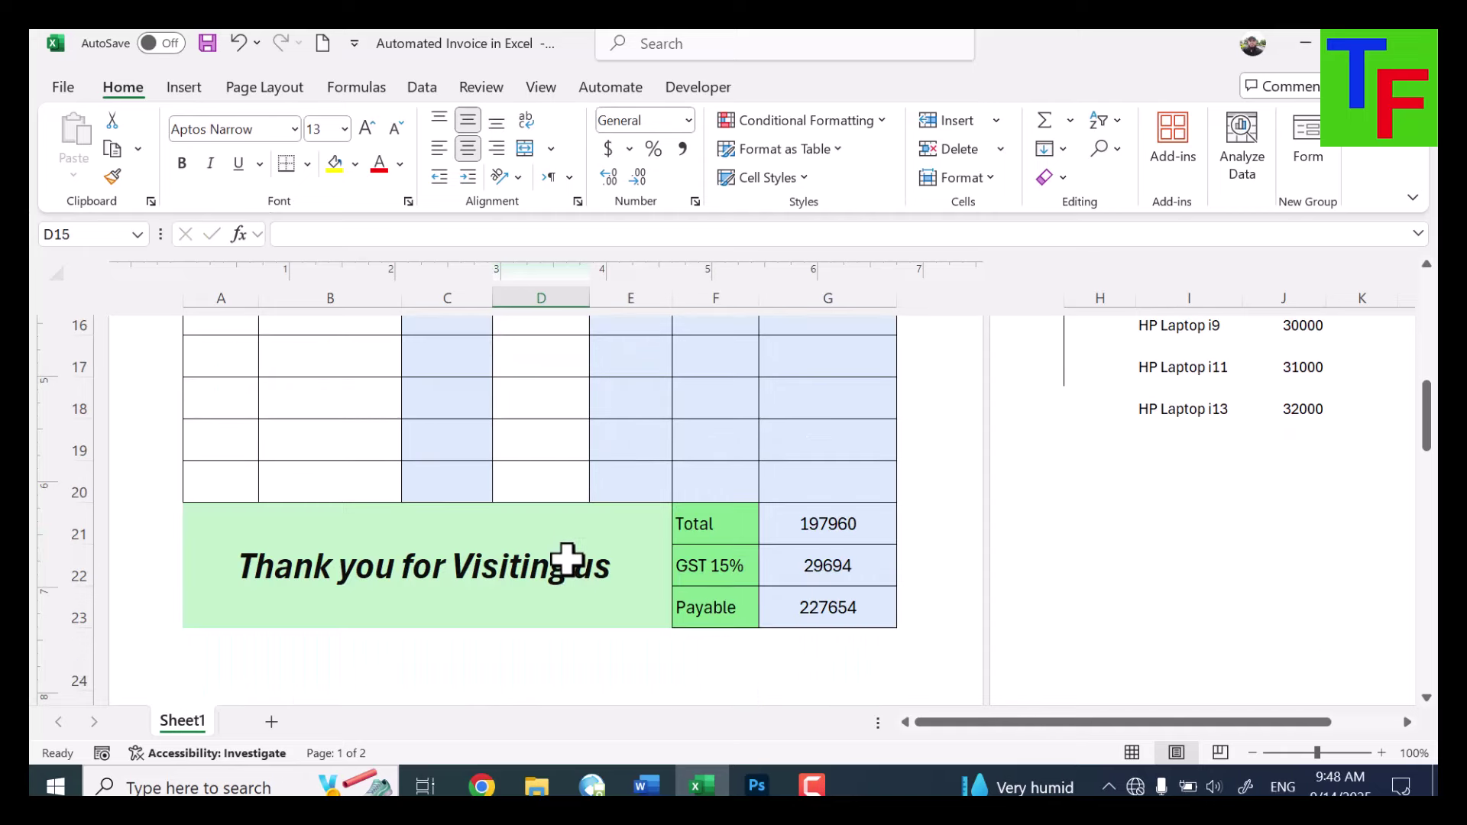
click(817, 539)
click(835, 579)
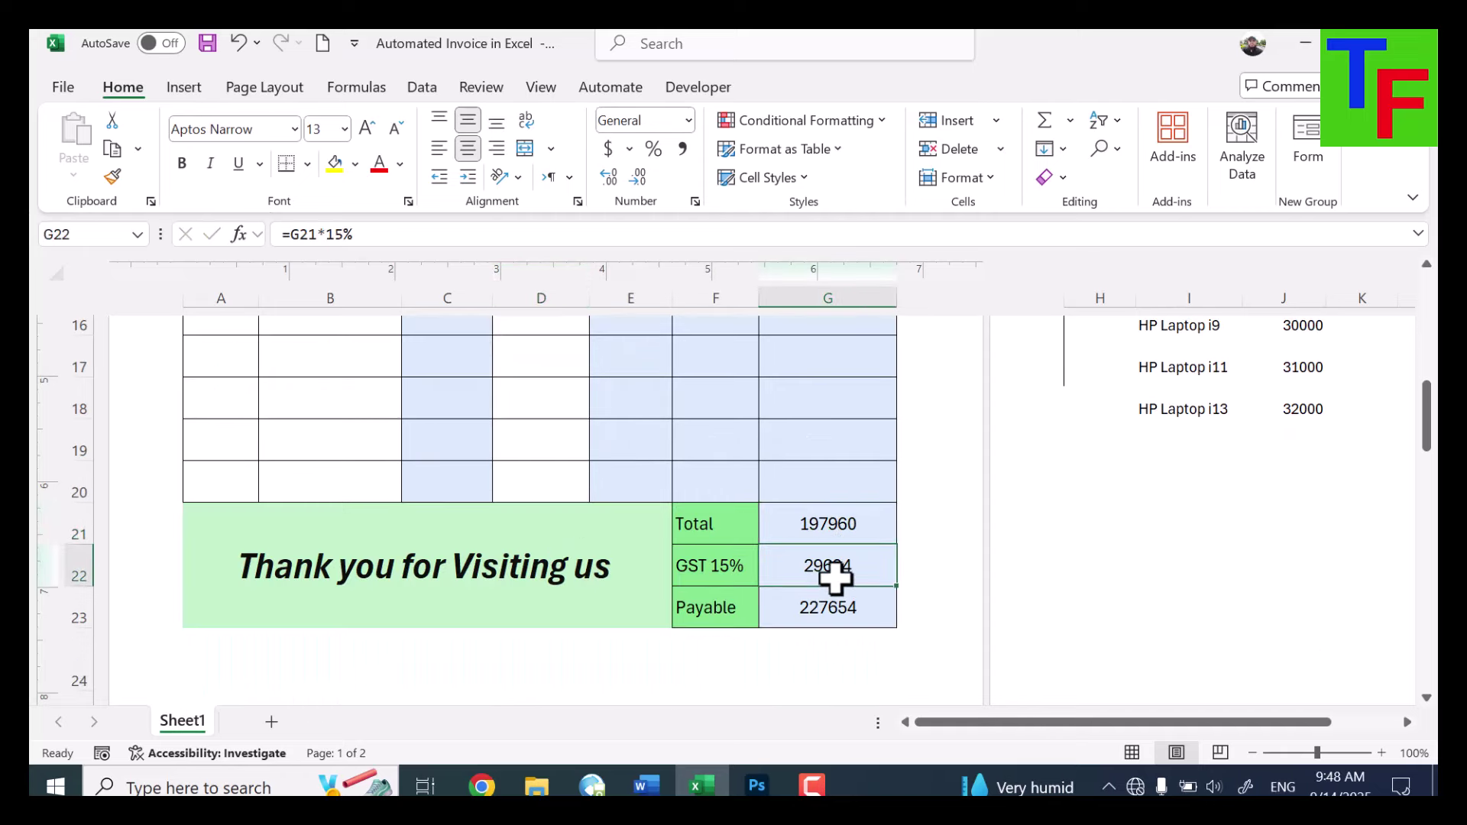
click(845, 606)
click(403, 578)
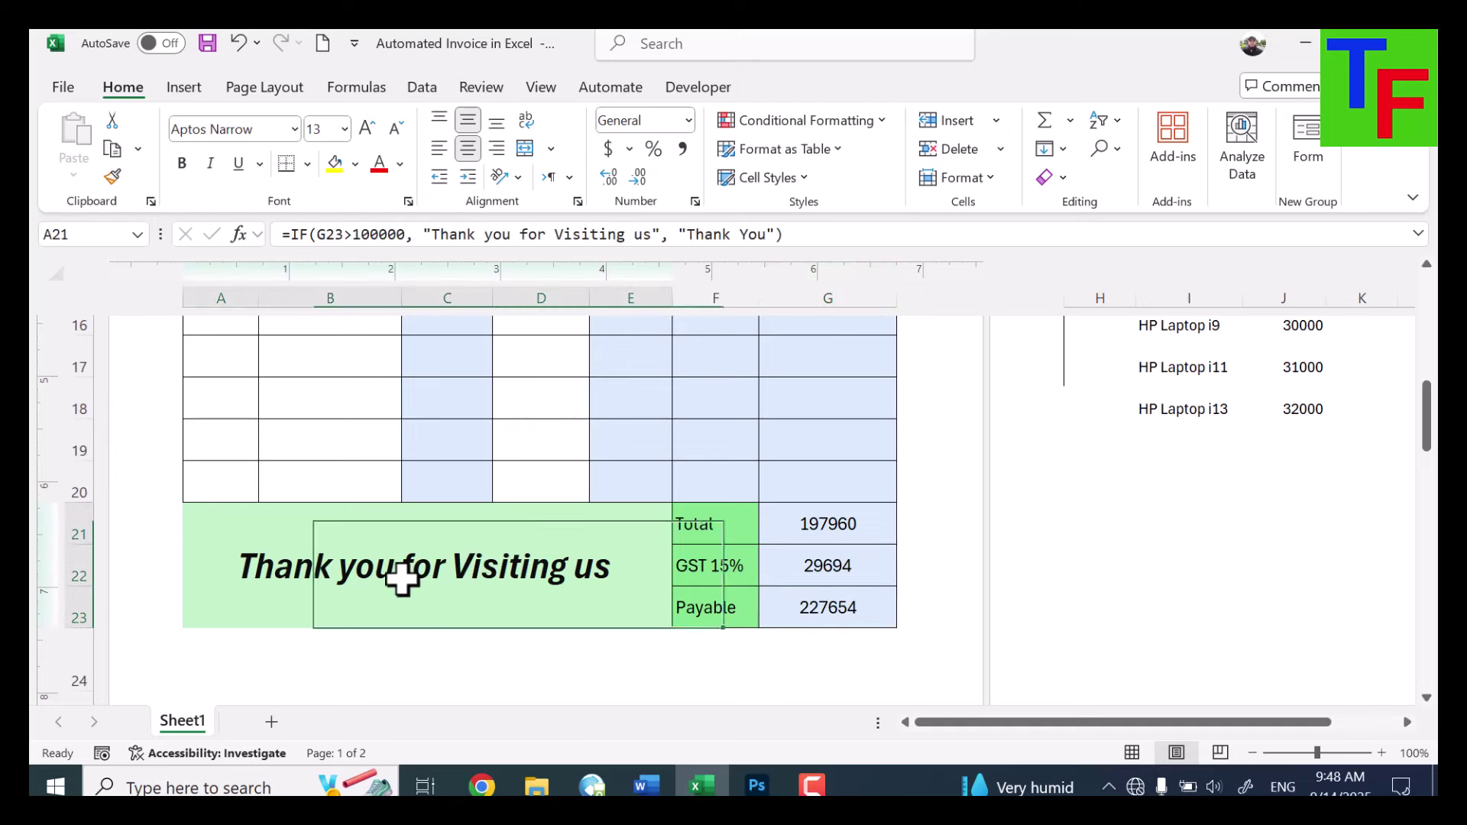
scroll(721, 566, up, 6)
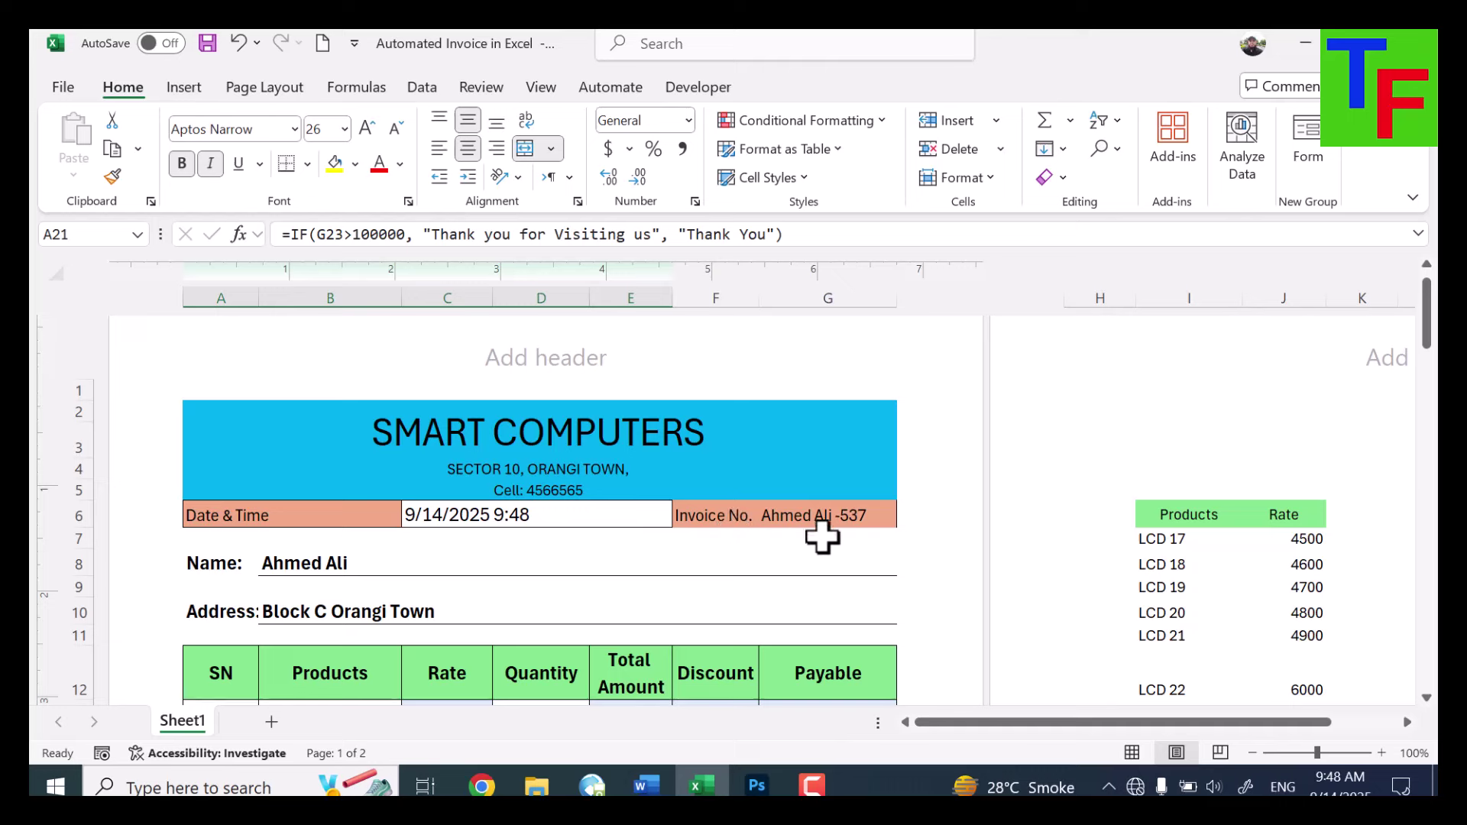
click(330, 567)
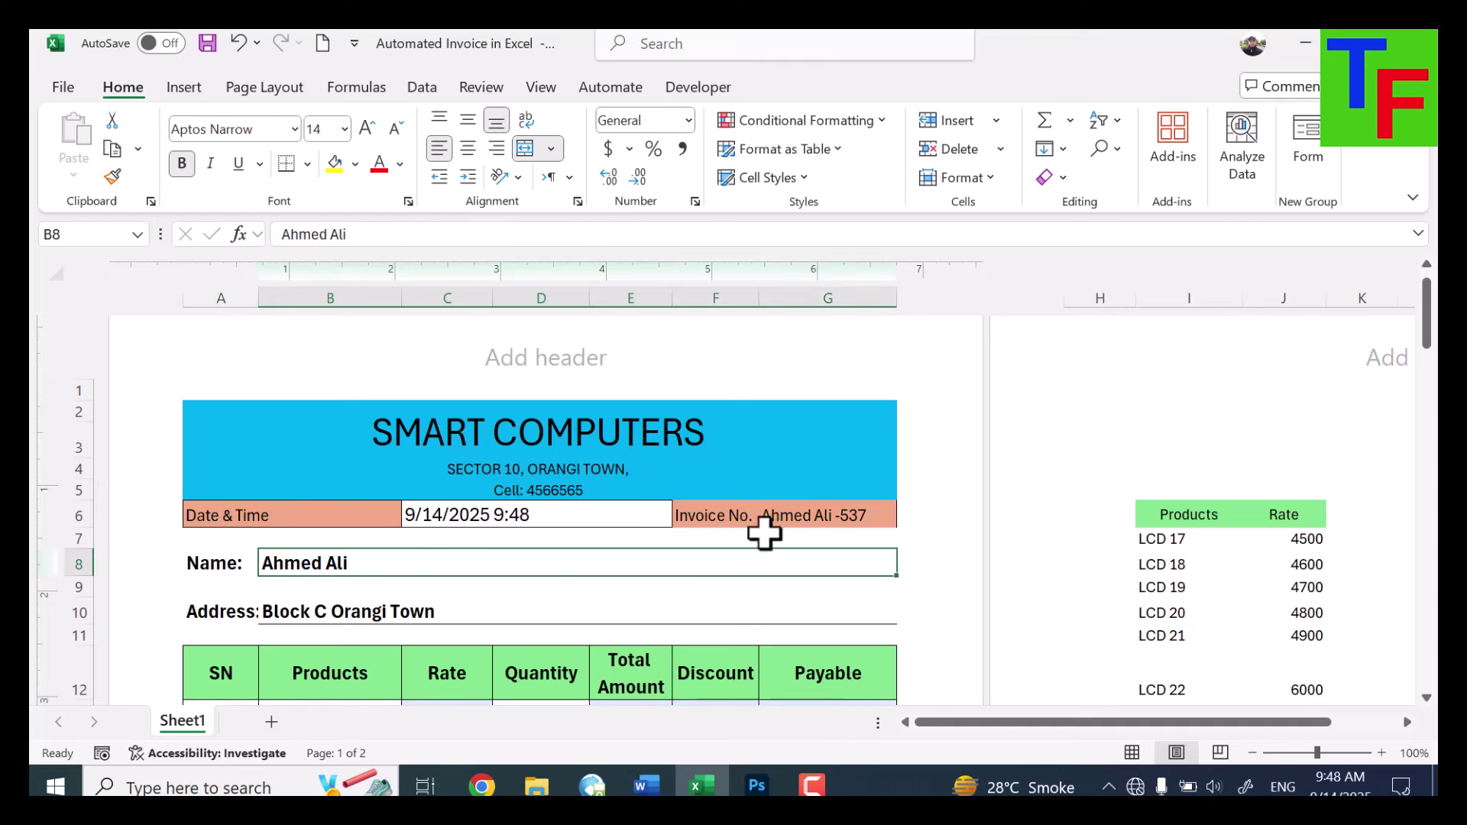
click(853, 518)
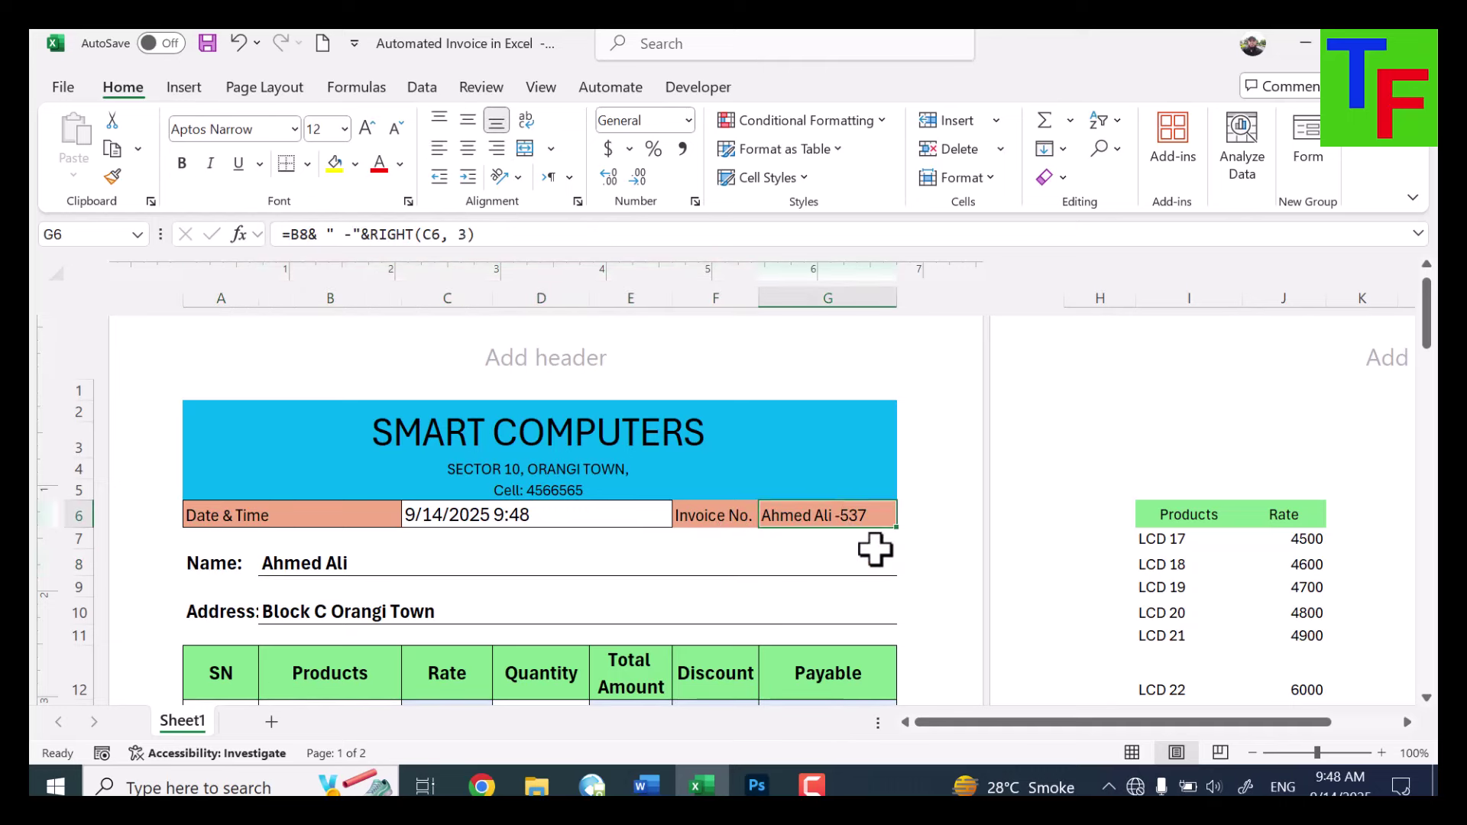
Export the invoice to PDF with the sheet's SAVE macro, close the PDF, and print the invoice with its Print macro
scroll(875, 550, down, 5)
click(325, 550)
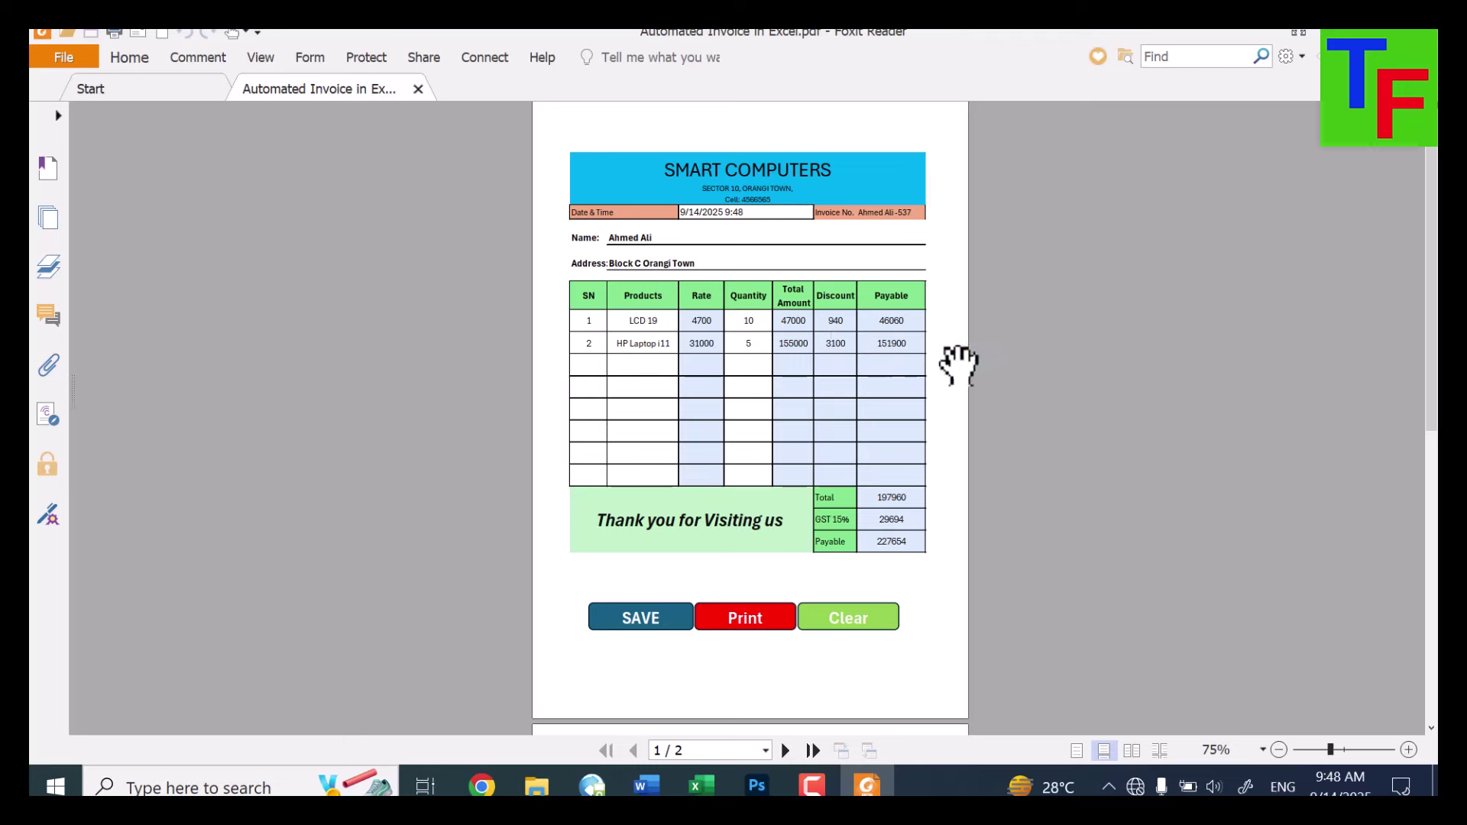
click(1415, 35)
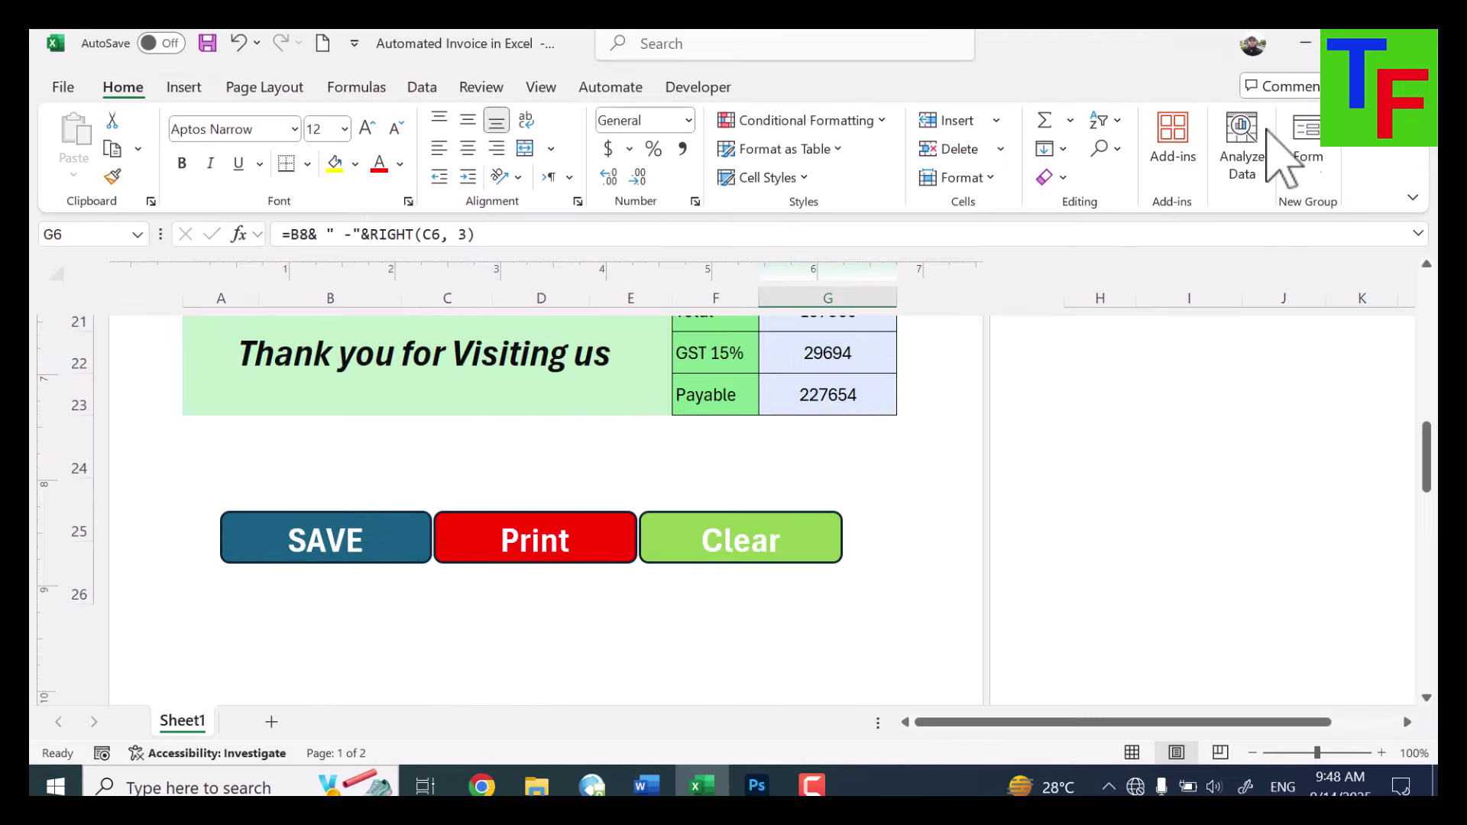
click(545, 546)
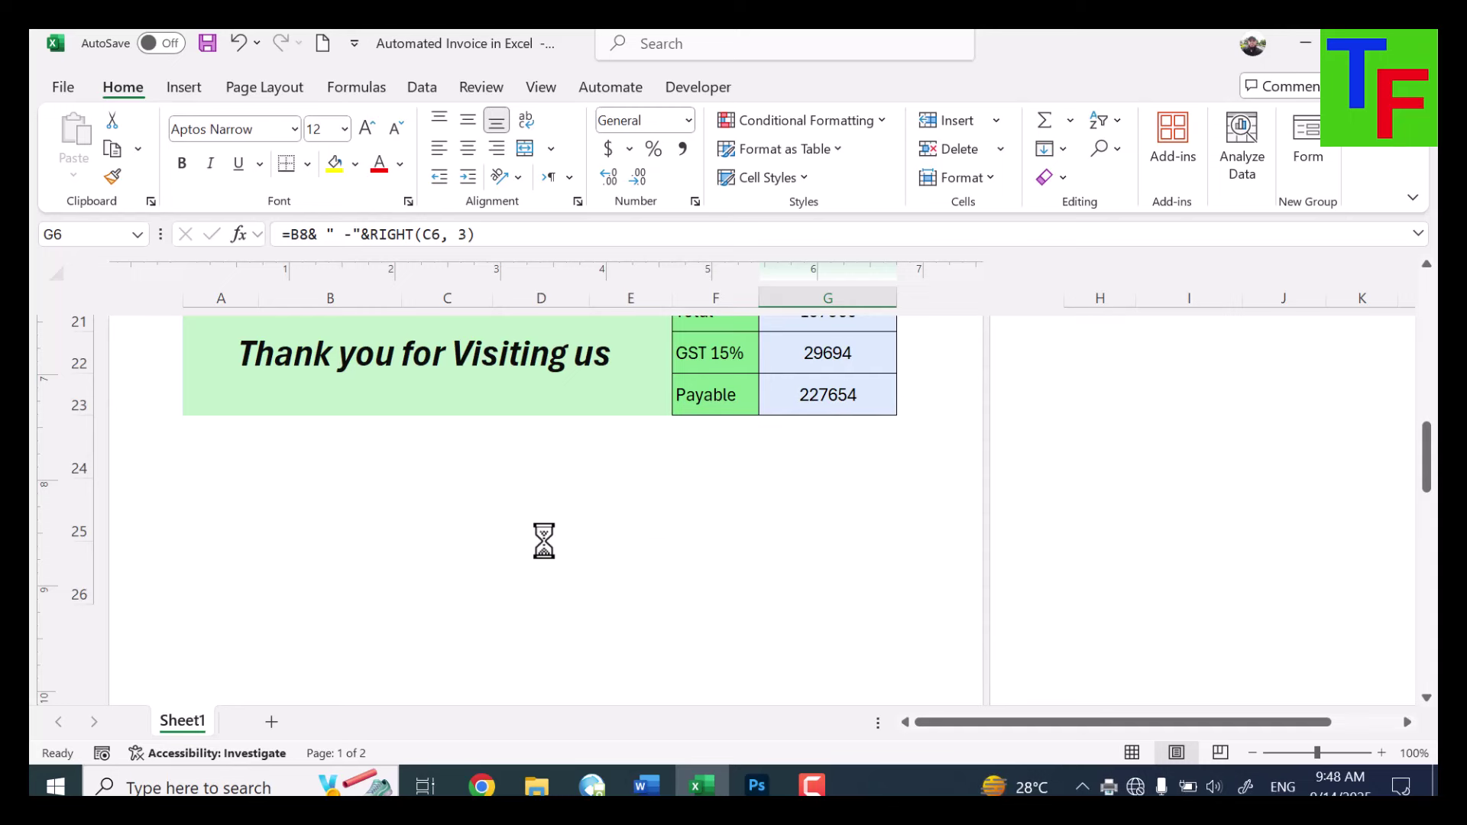
Clear the filled-in product rows, the Invoice No. cell and the Date & Time cell
scroll(544, 541, up, 4)
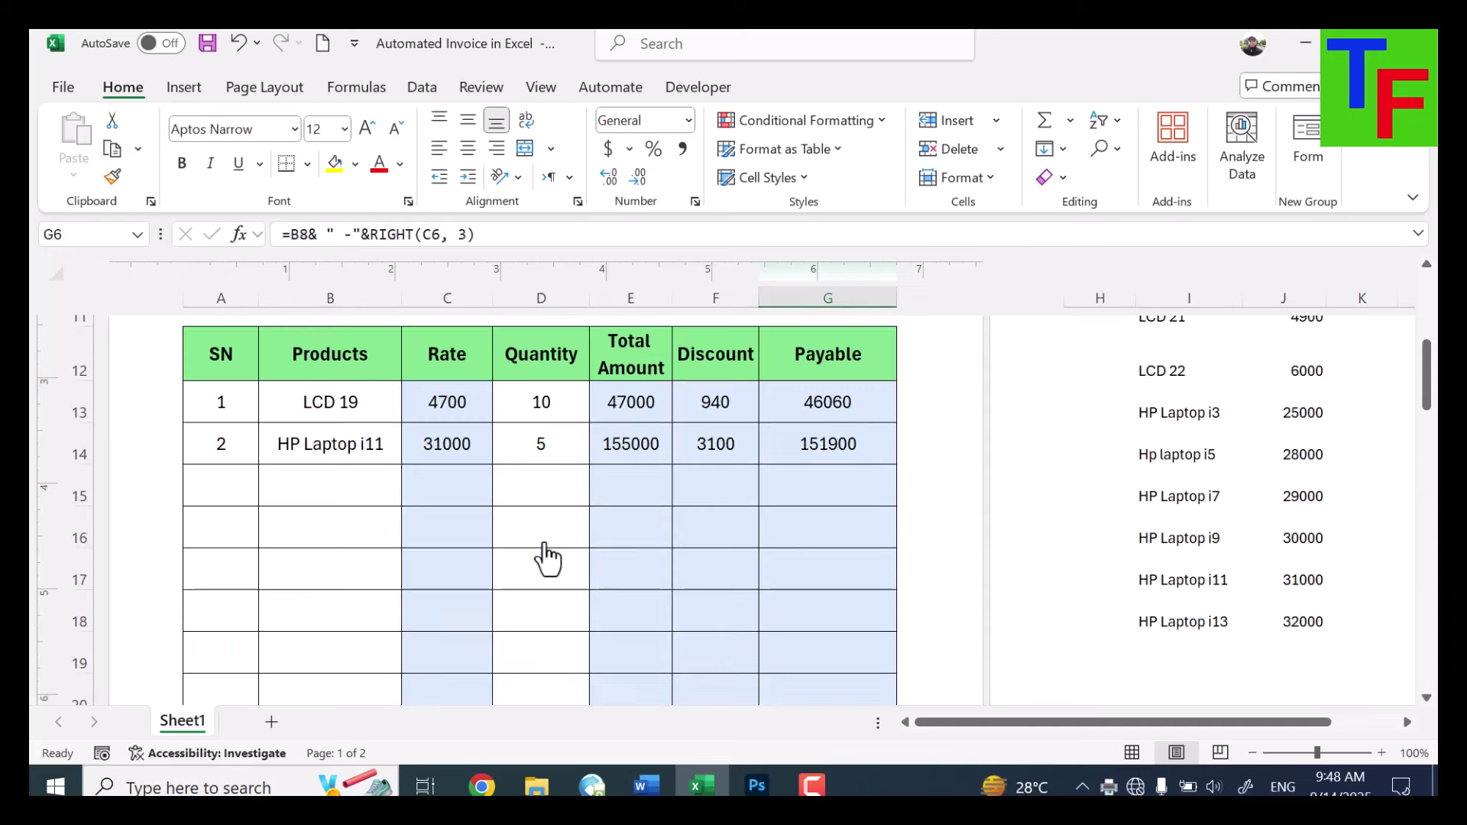
drag(221, 402, 330, 444)
key(Delete)
scroll(544, 544, up, 4)
click(827, 537)
key(Delete)
click(525, 533)
key(Delete)
Remove the formulas from the SN column and from the Total Amount, Discount and Payable cells E13:G20
scroll(593, 550, down, 2)
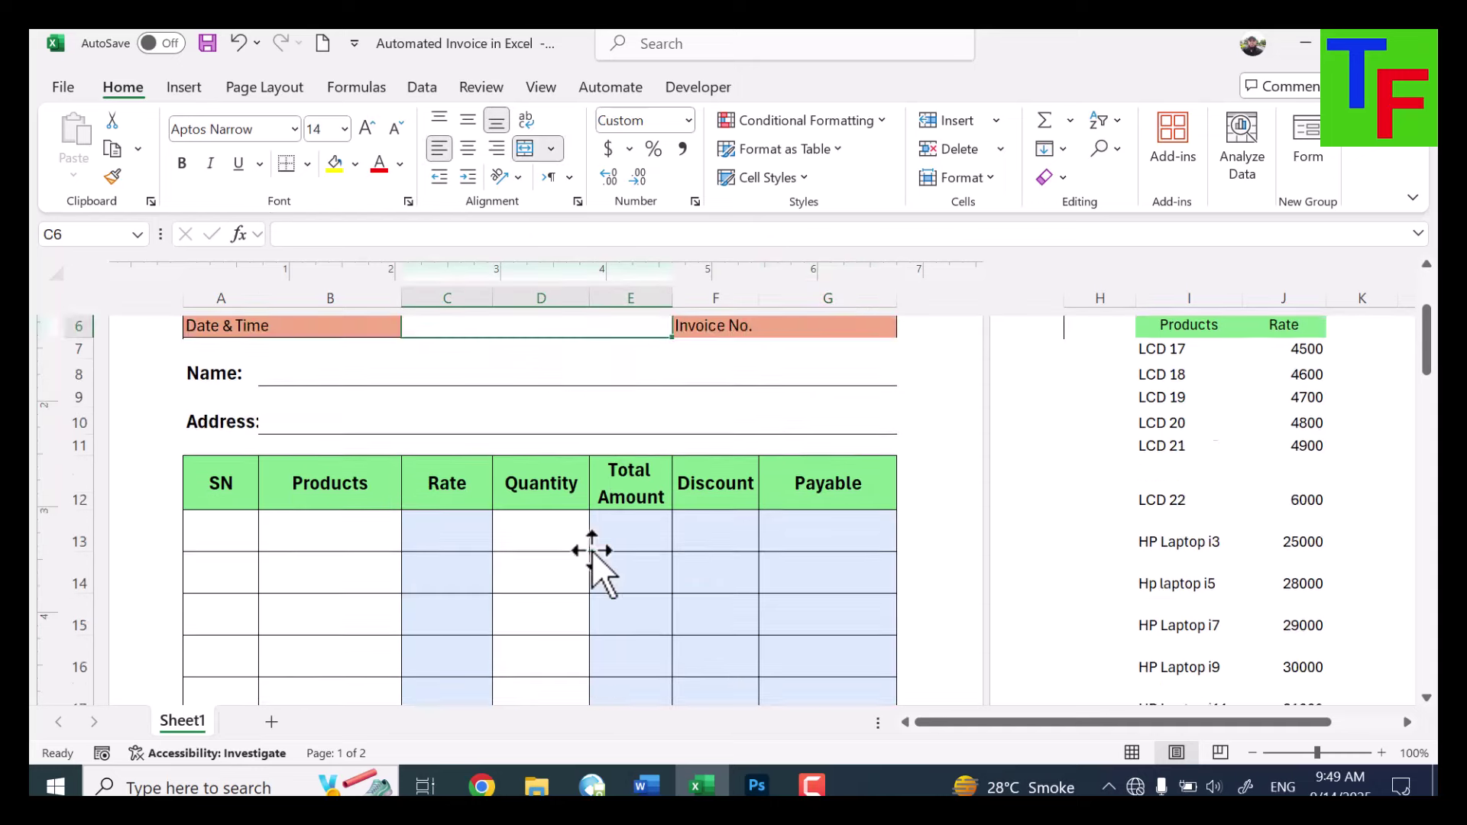
scroll(593, 550, down, 2)
scroll(416, 498, up, 1)
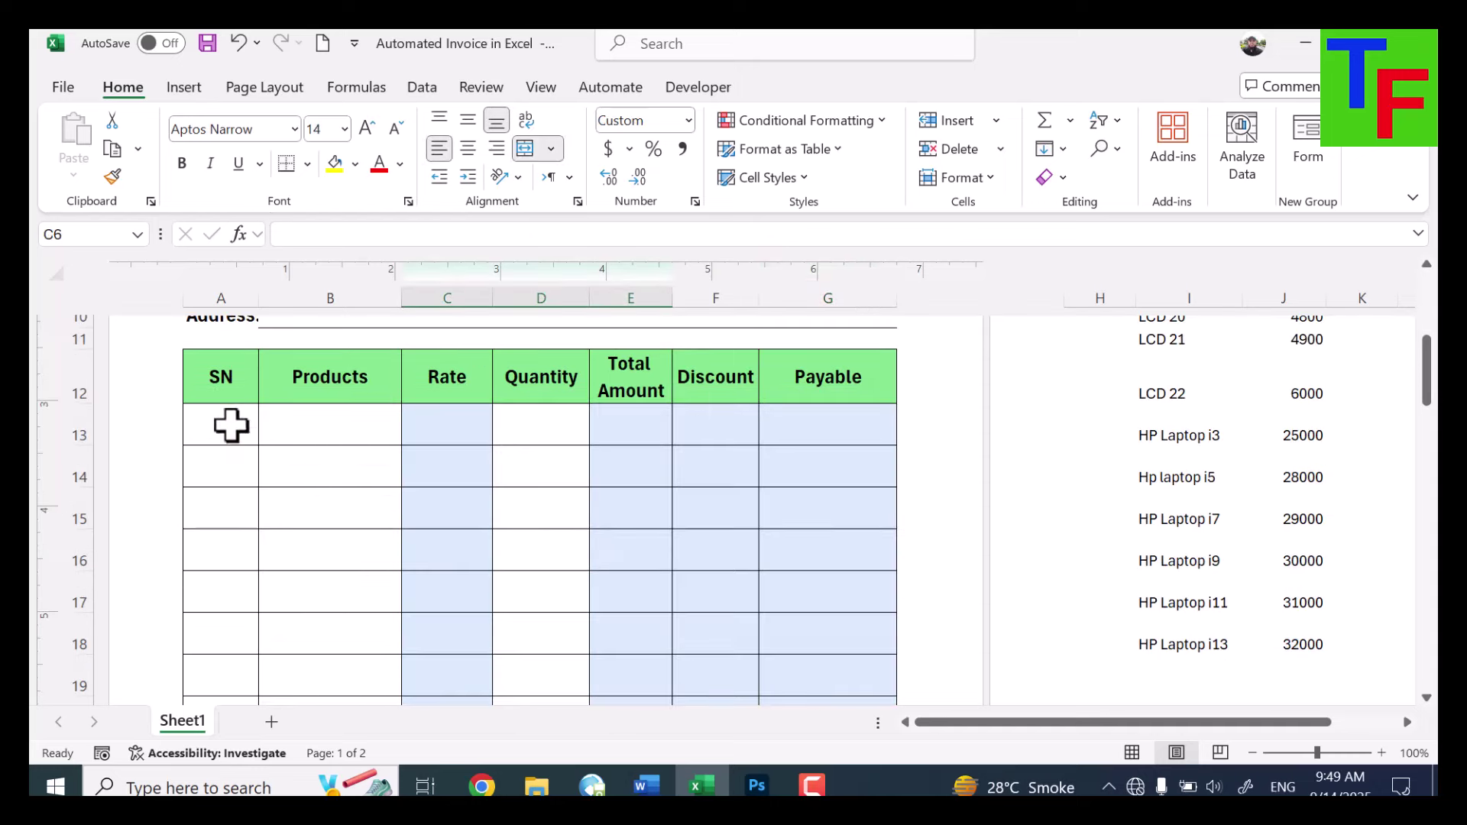
mouse_move(231, 425)
mouse_down()
mouse_move(240, 746)
mouse_move(228, 429)
mouse_up()
key(Delete)
scroll(428, 489, up, 4)
drag(630, 507, 828, 606)
key(Delete)
Remove the Total, GST 15% and Payable formulas from cells G21:G23
scroll(825, 616, down, 2)
scroll(807, 609, down, 2)
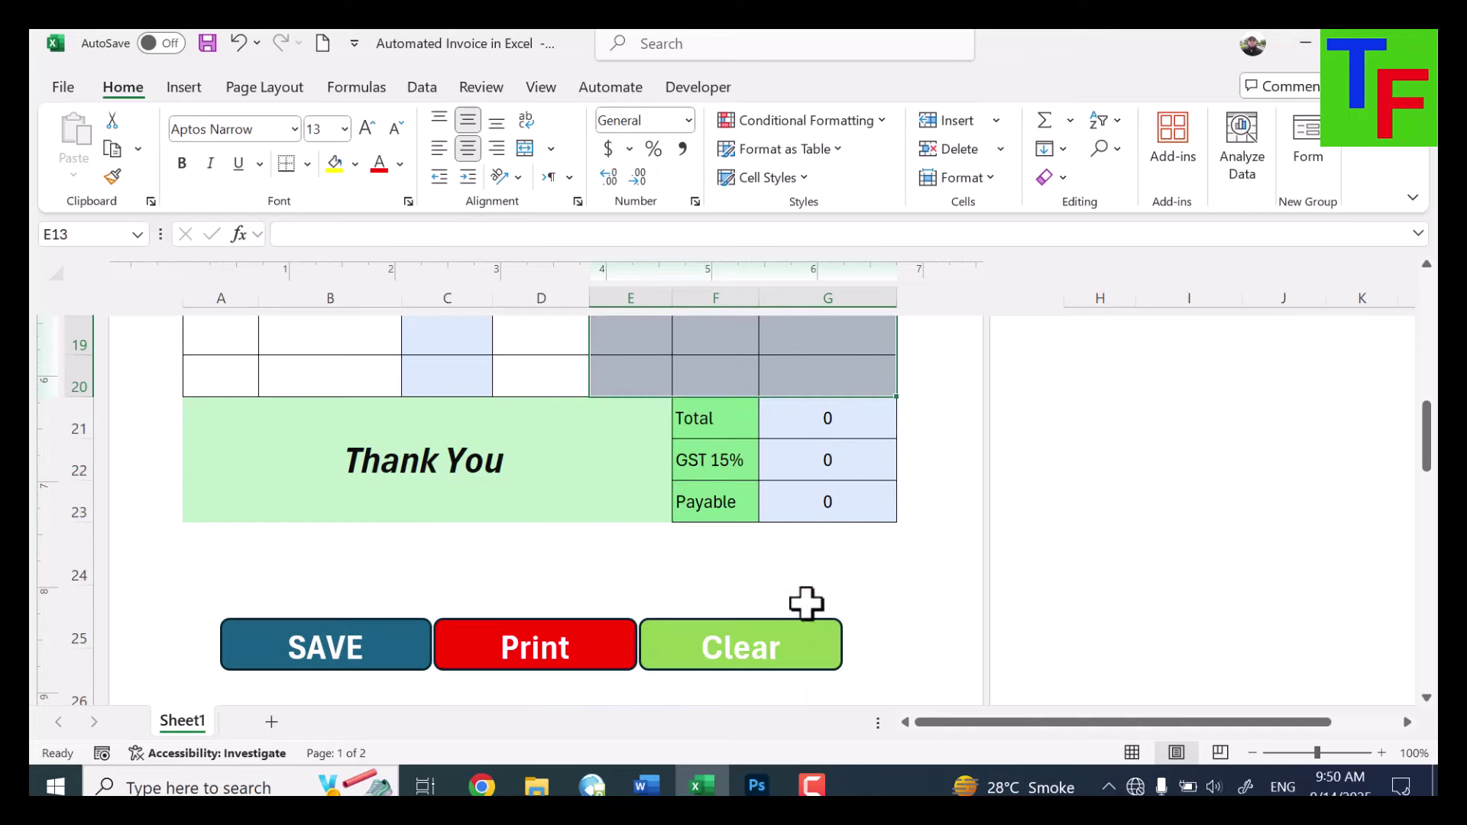
drag(812, 420, 836, 501)
key(Delete)
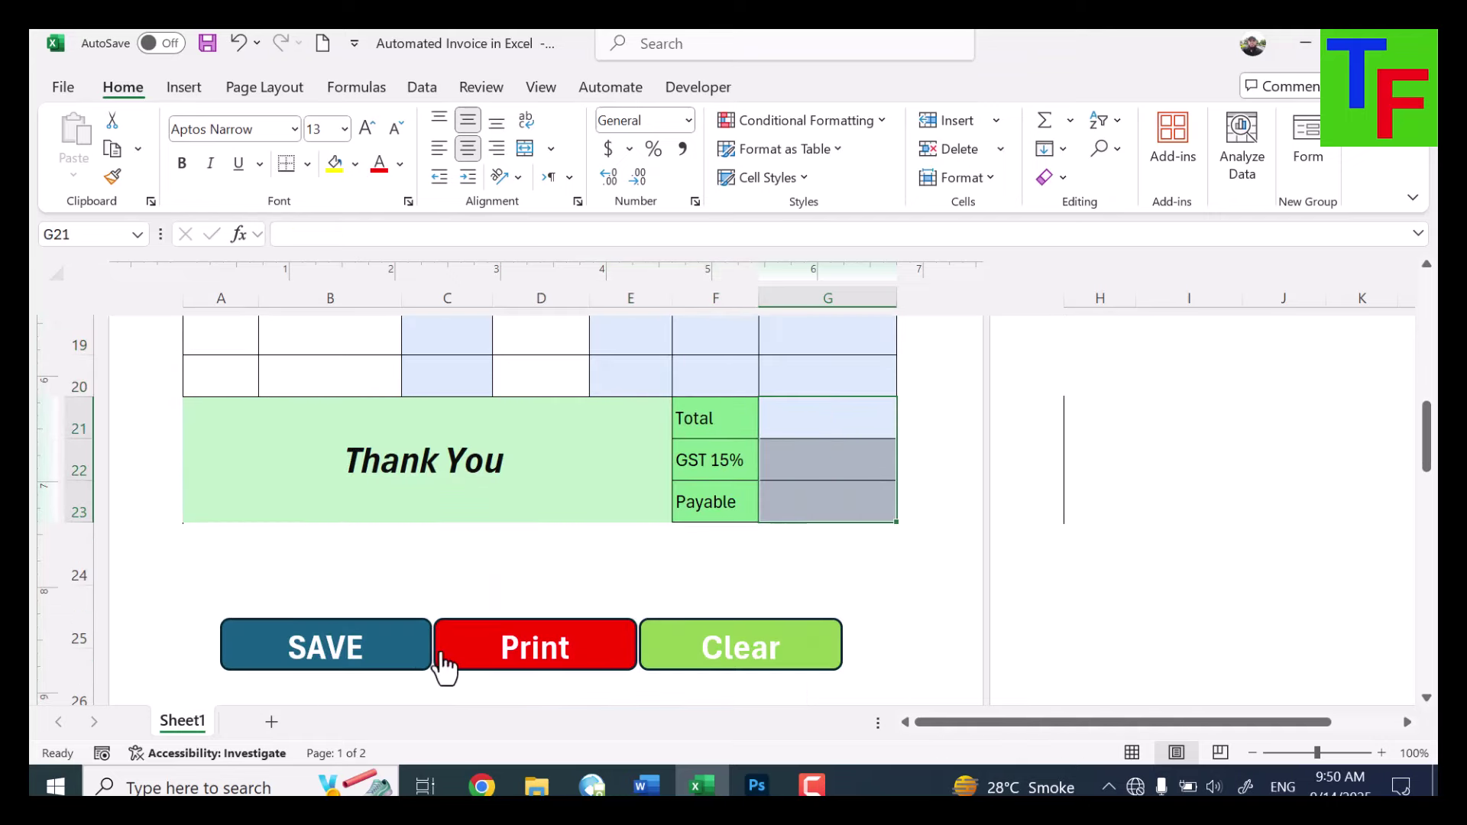
Delete the SAVE, Print and Clear shapes below the invoice
right_click(369, 642)
click(335, 621)
key(Delete)
scroll(489, 641, down, 1)
right_click(504, 561)
click(492, 538)
key(Delete)
right_click(697, 549)
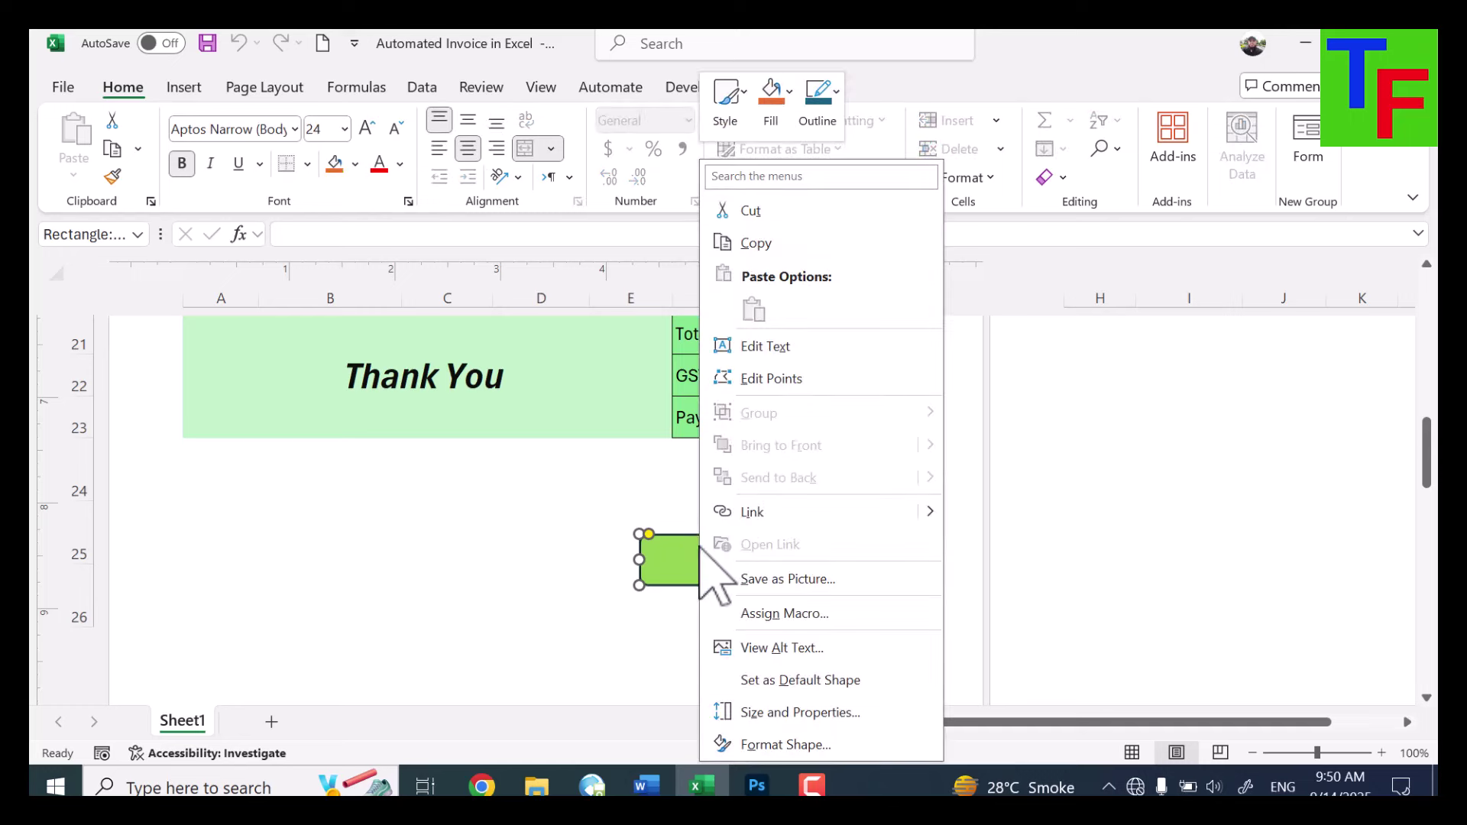
click(689, 536)
key(Delete)
Enter the formula =NOW() in the Date & Time cell C6
scroll(533, 566, up, 4)
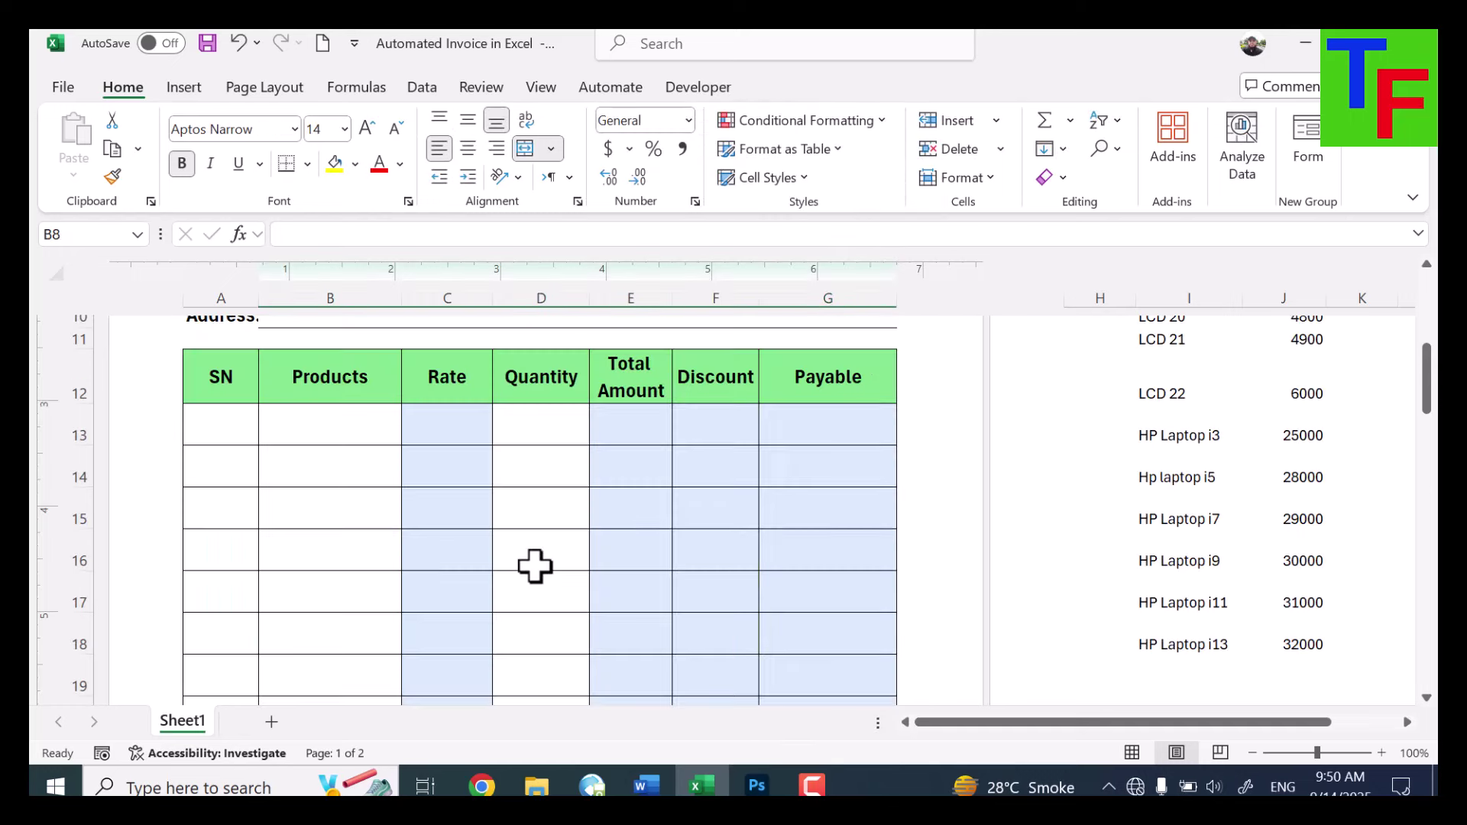
scroll(489, 546, up, 3)
scroll(441, 524, down, 5)
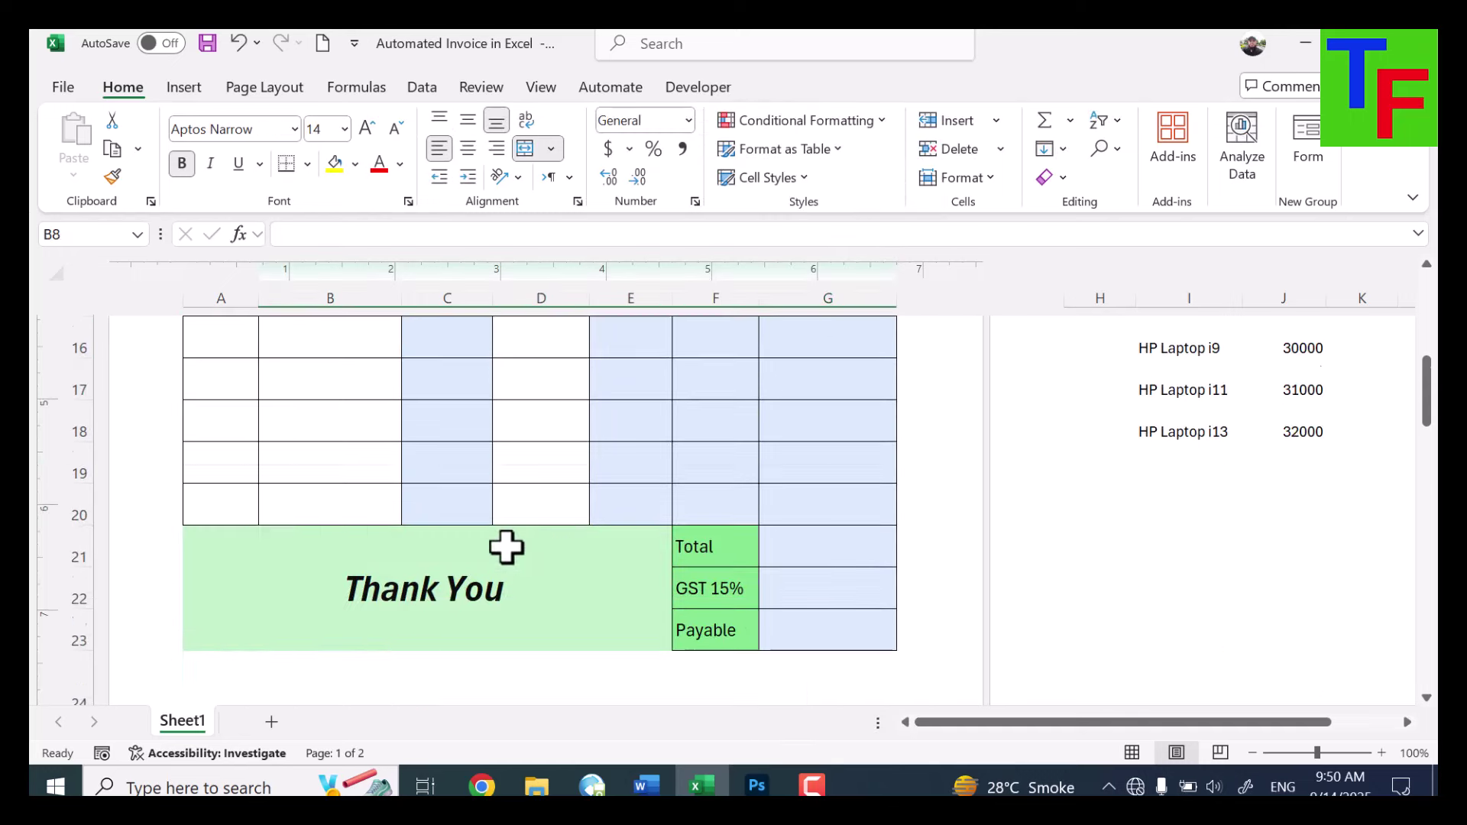
scroll(524, 557, up, 5)
click(716, 637)
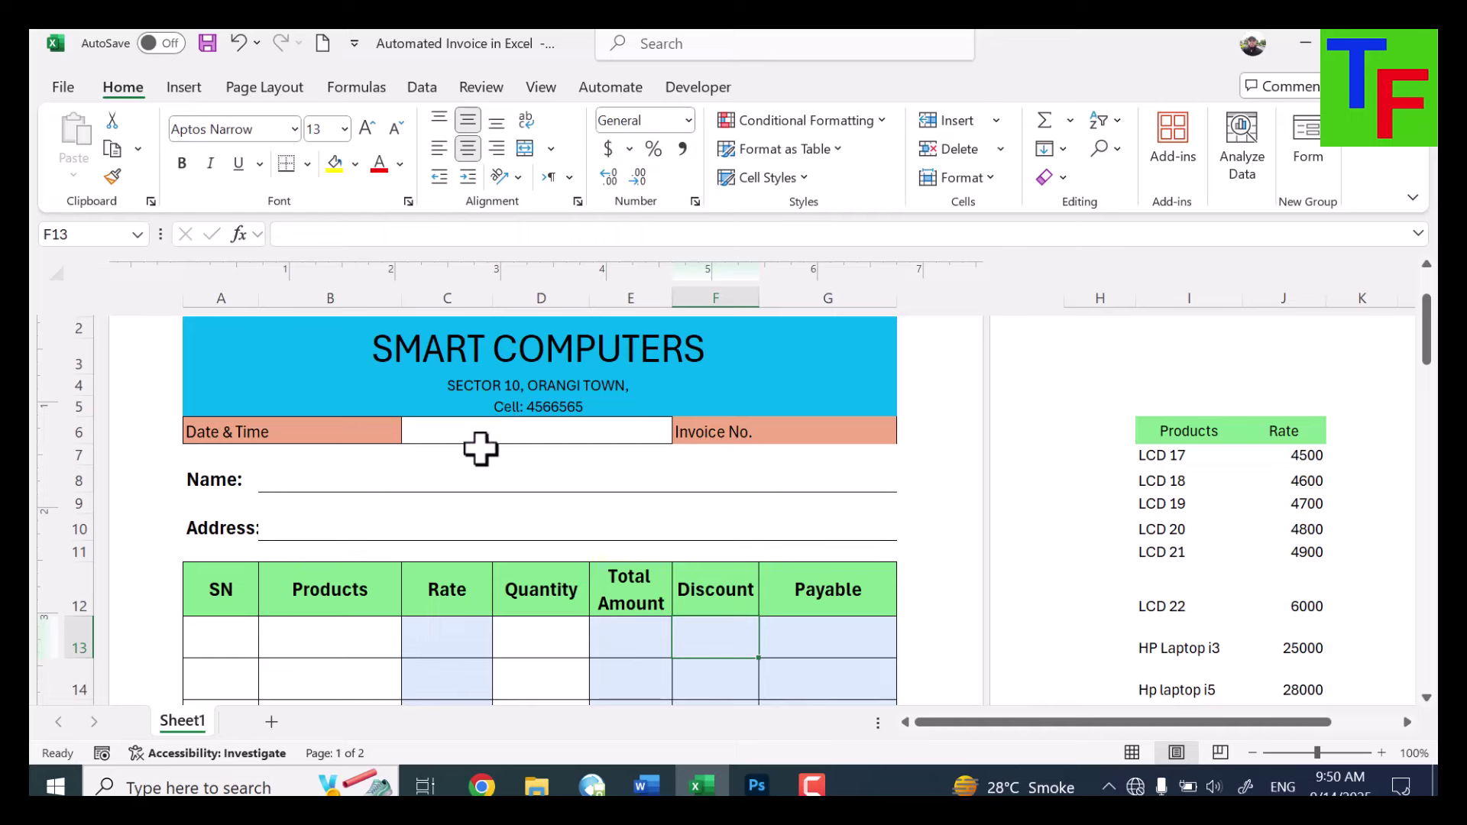
click(466, 430)
text(=NOW())
key(ctrl+Return)
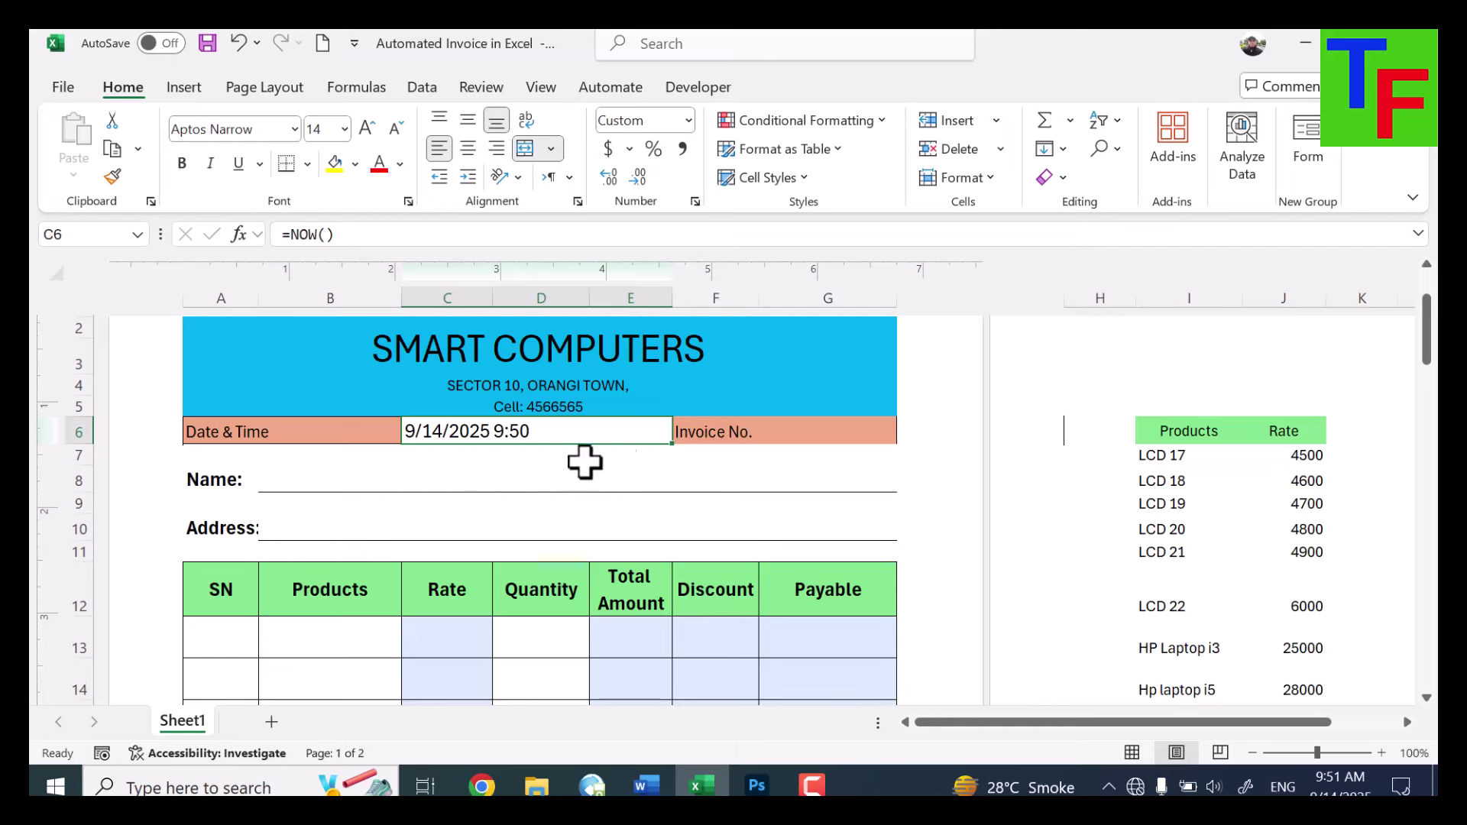
Enter the customer's name in B8 and the formula =B8&"-"&RIGHT(C6, 3) in the Invoice No. cell G6
click(475, 480)
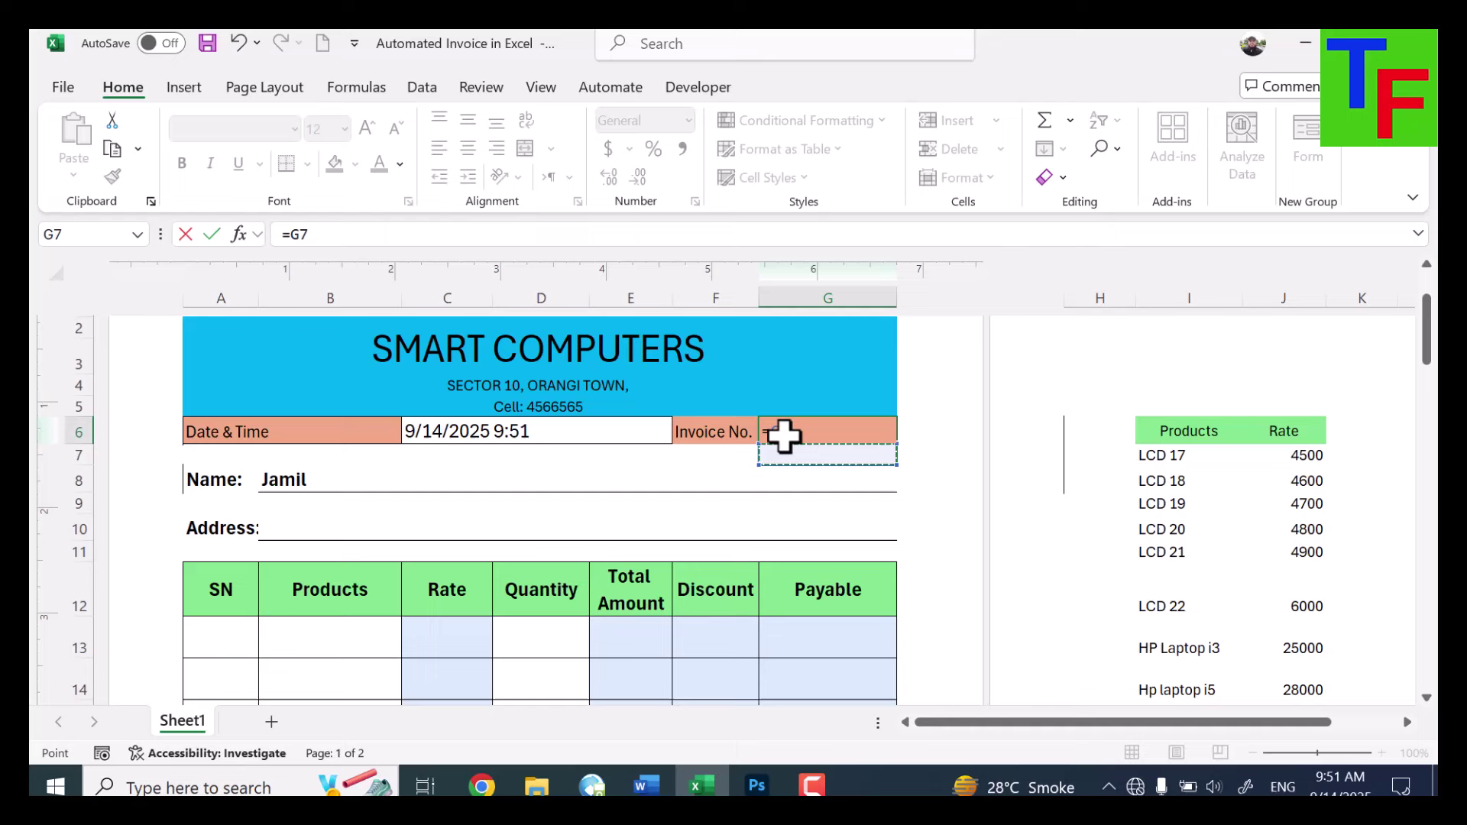
key(Left)
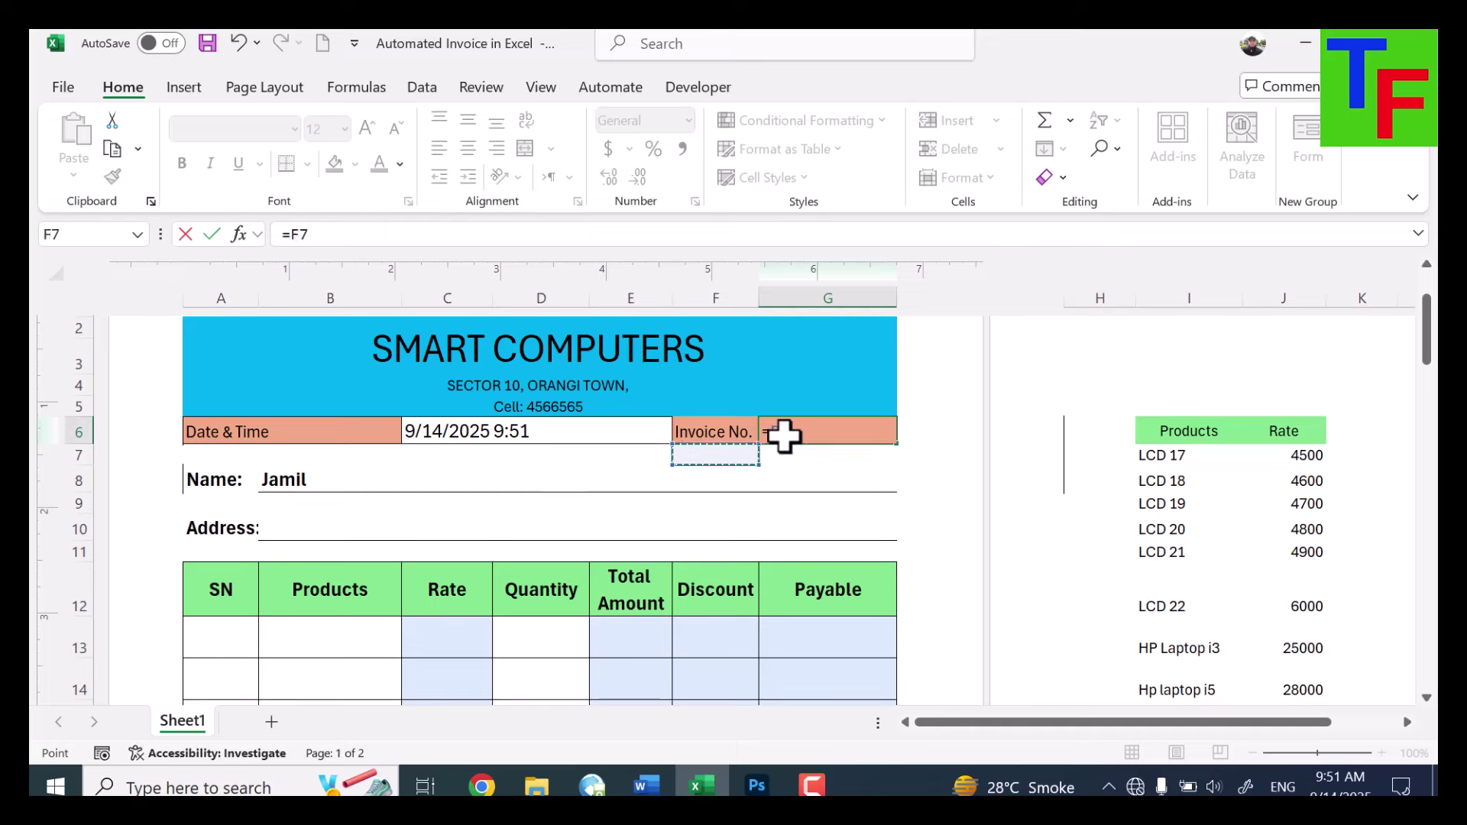
key(Down)
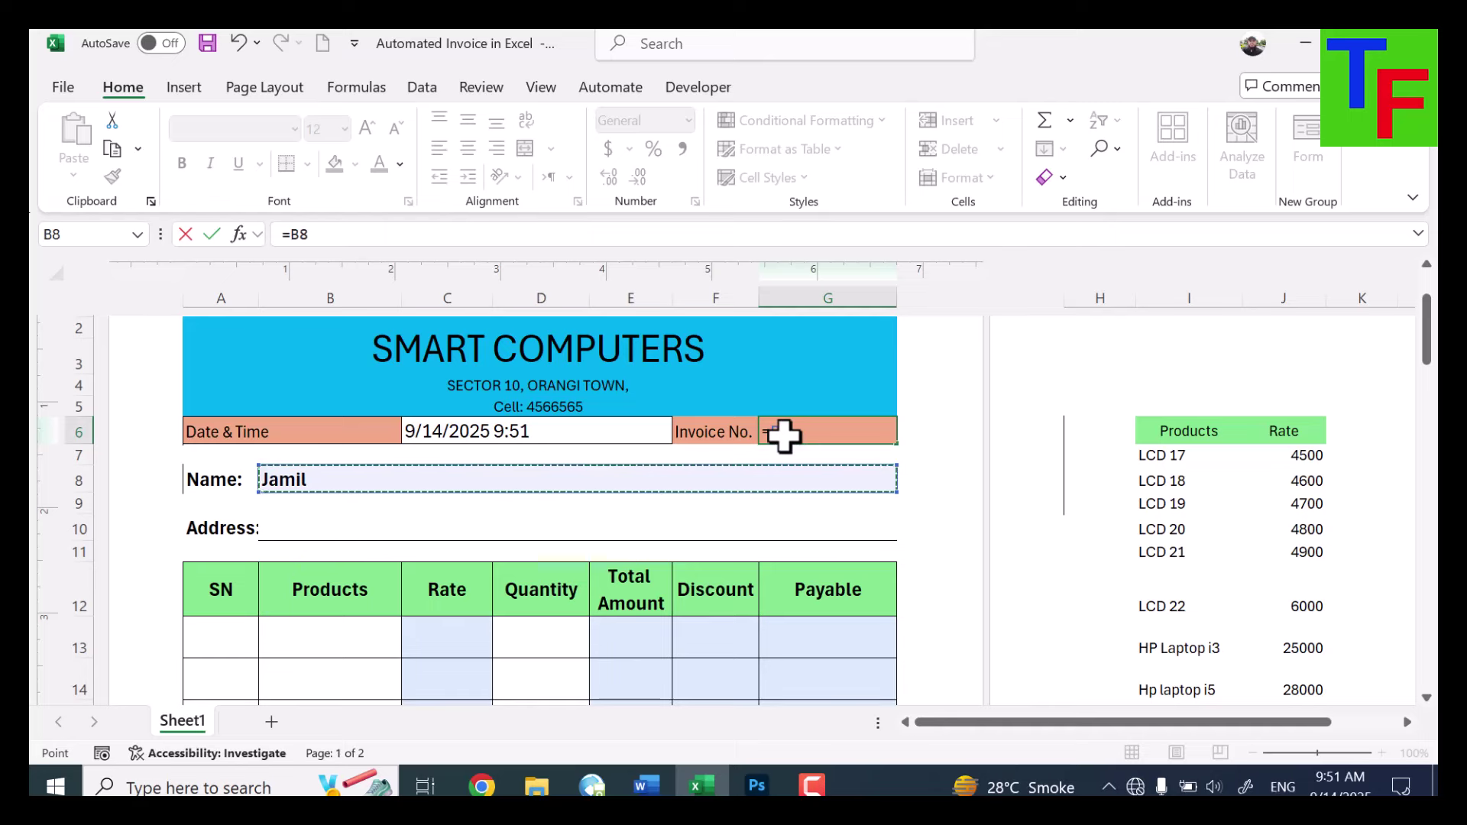
text(&)
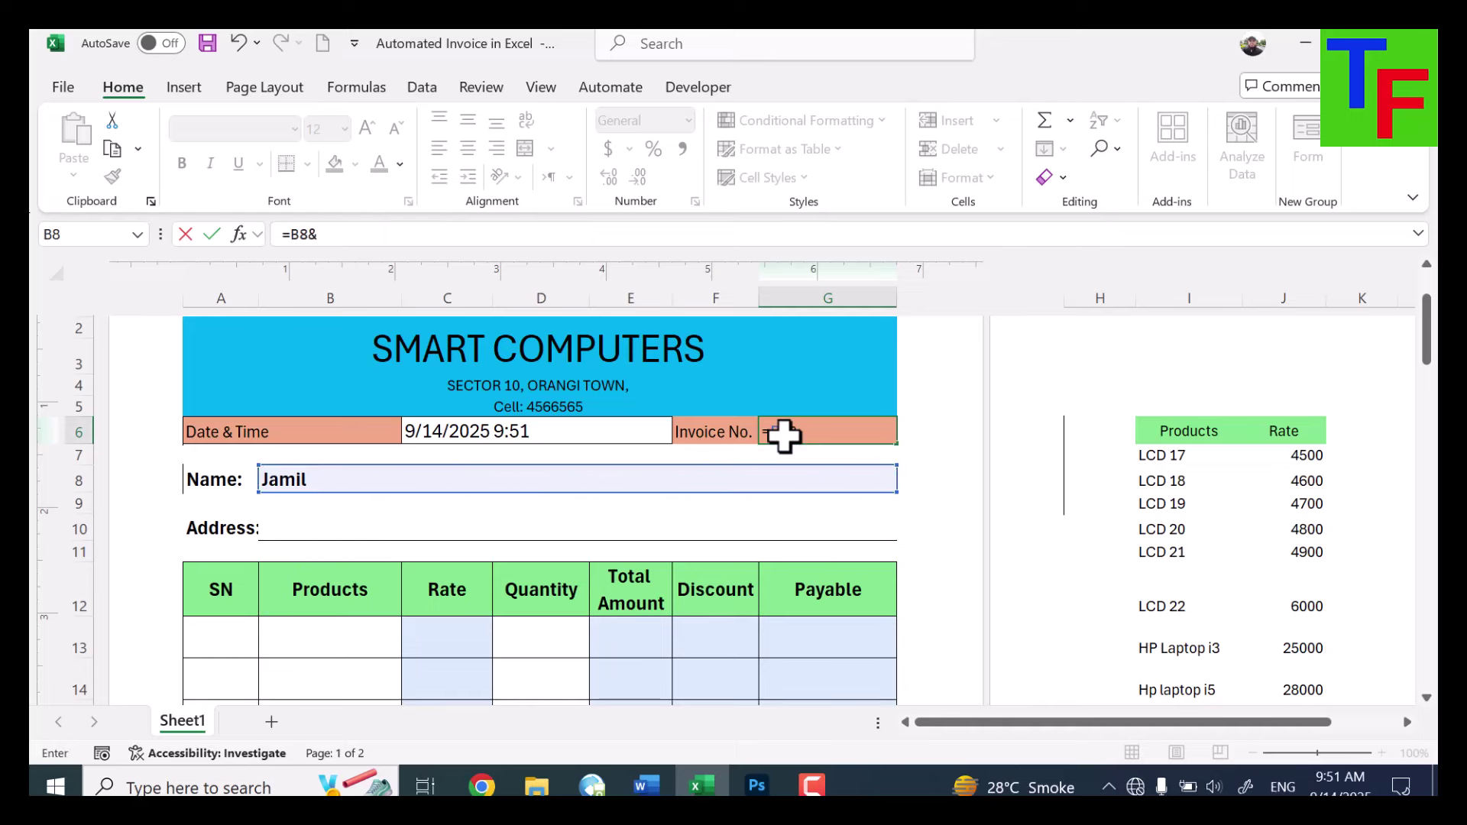
text(" - "&)
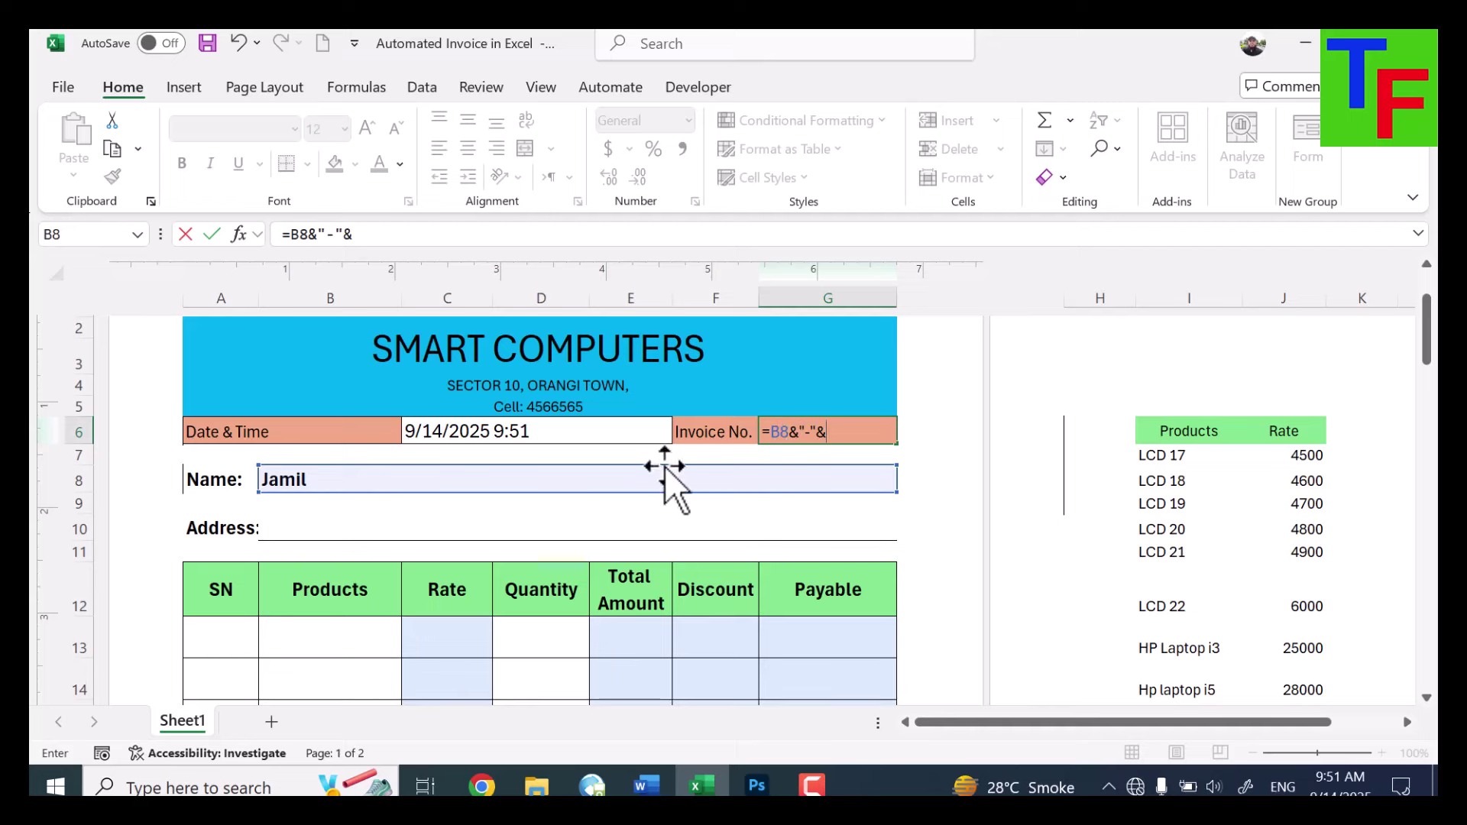
text(righ)
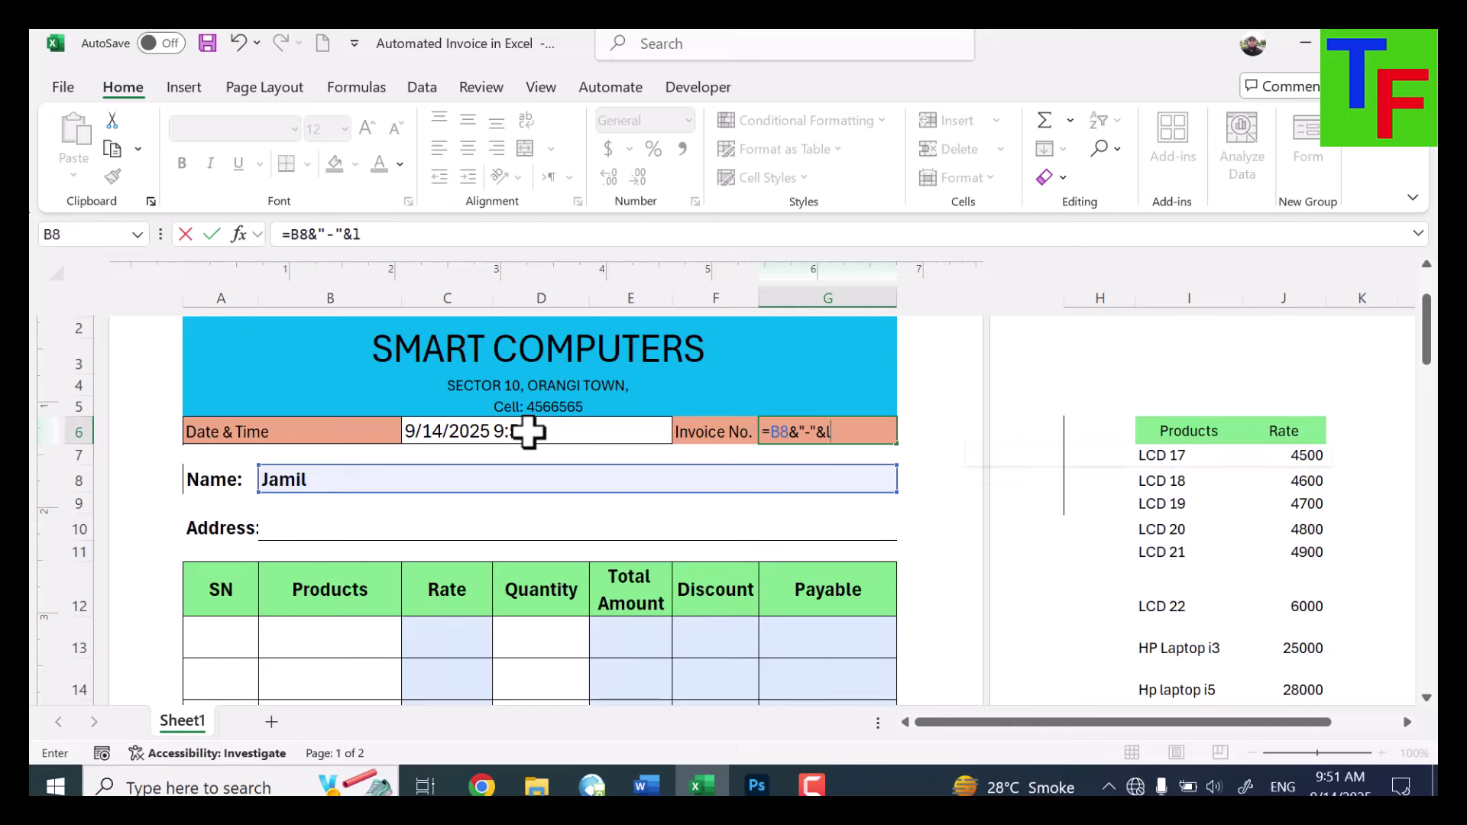
text(t()
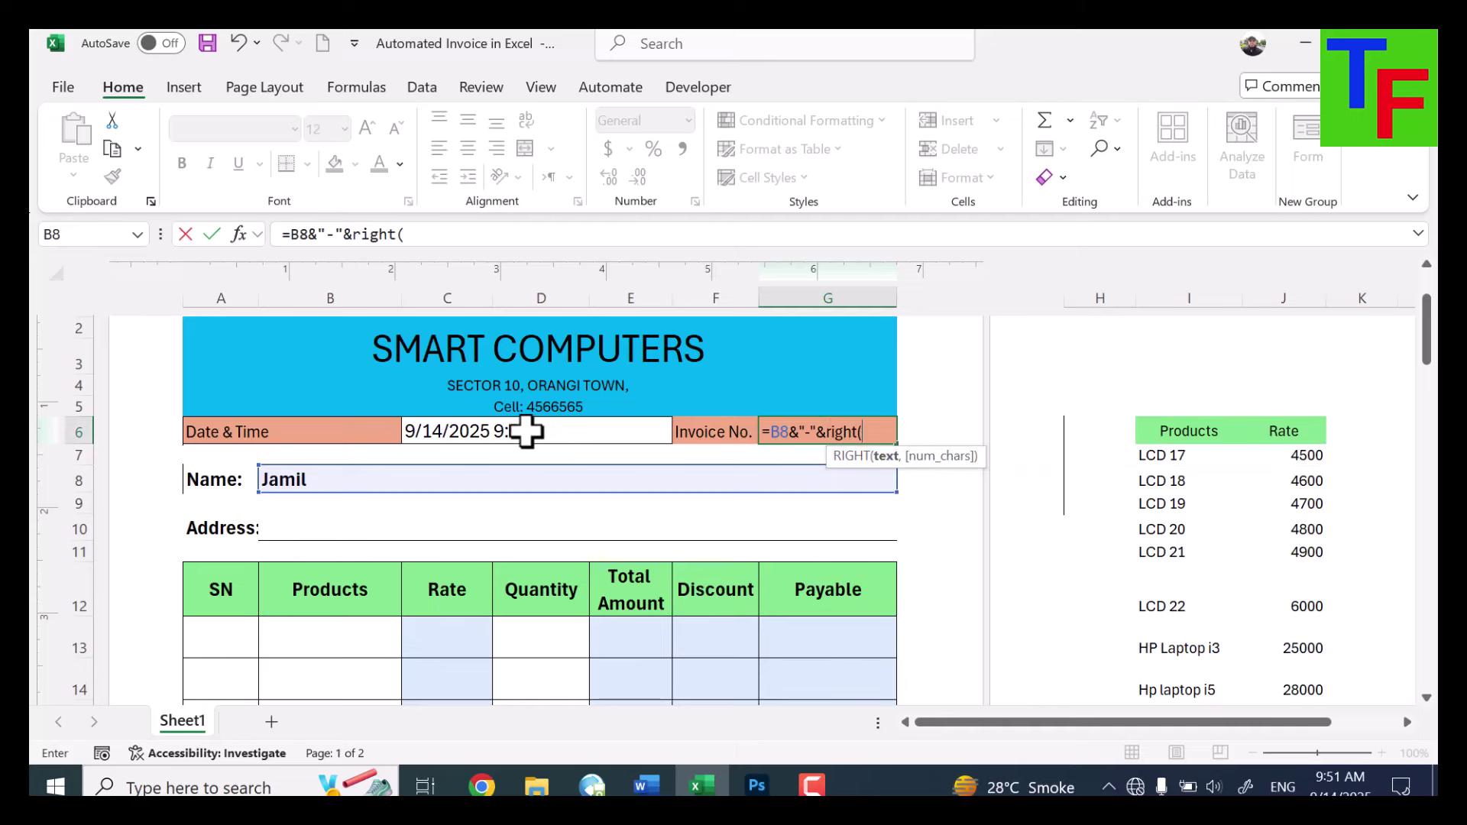
click(526, 432)
text(, 3))
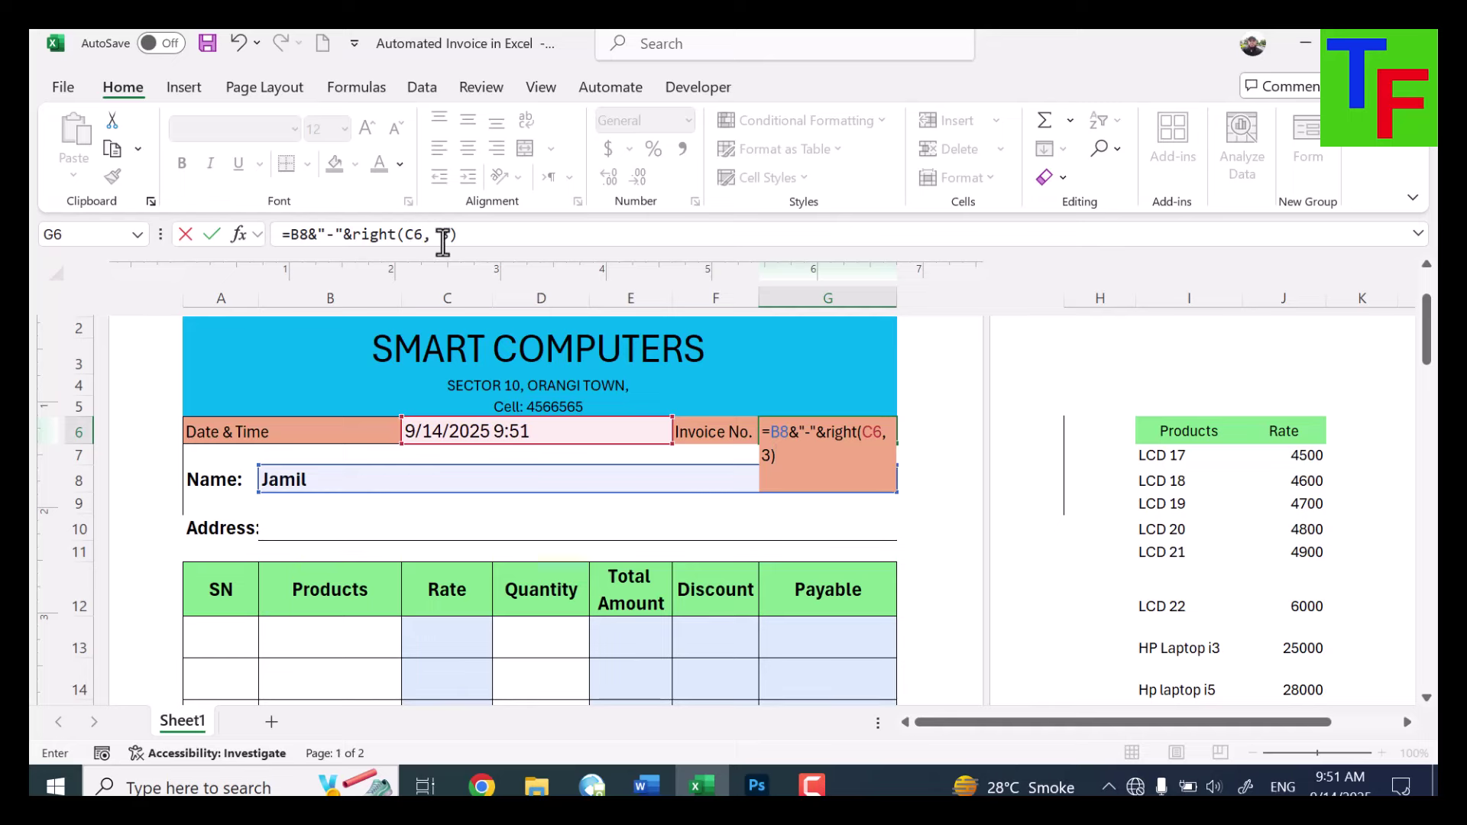
key(Return)
click(489, 432)
Enter the customer's address in the Address cell B10
scroll(796, 331, down, 1)
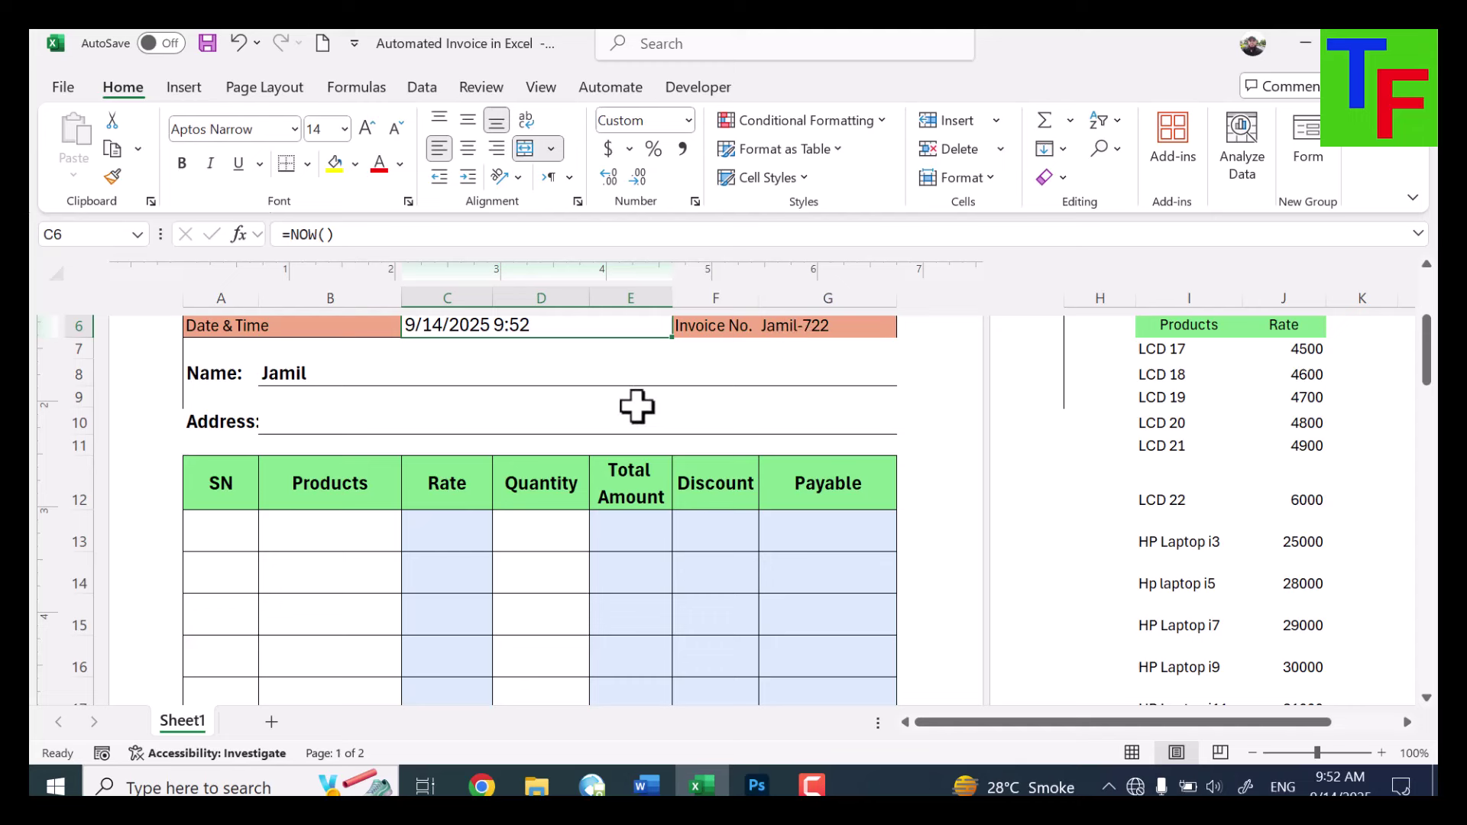
click(344, 415)
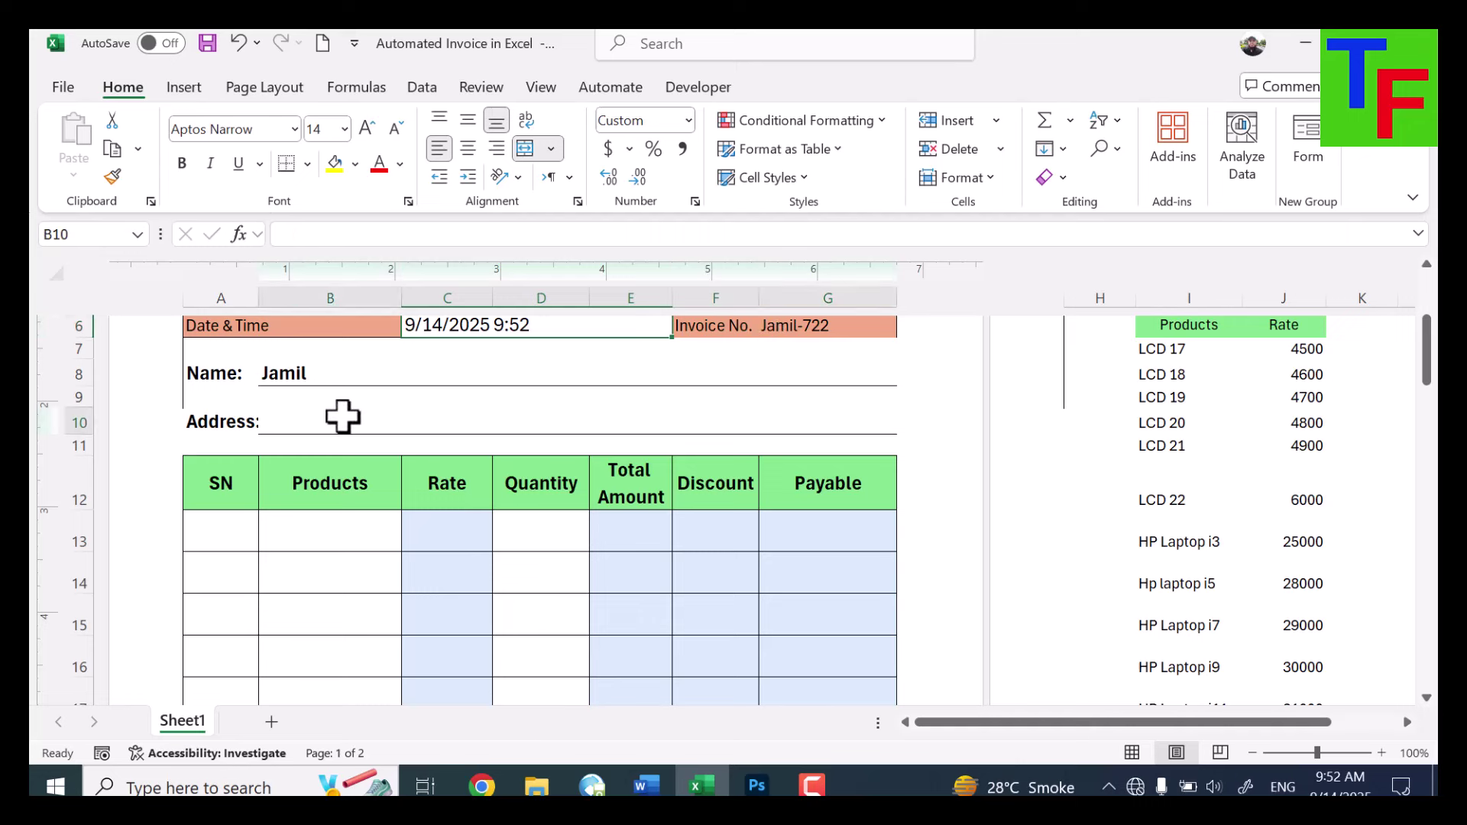
click(328, 379)
click(335, 419)
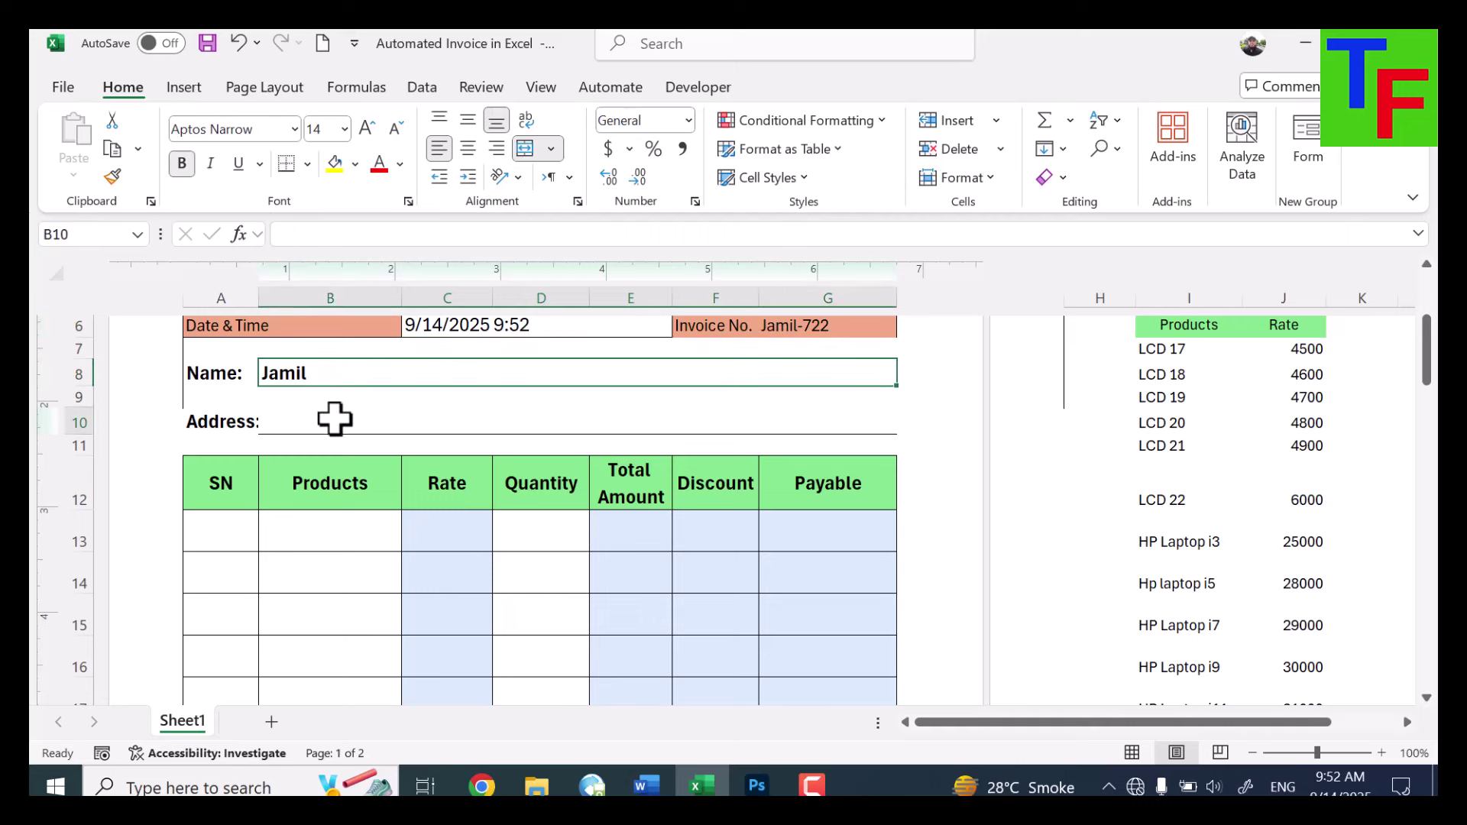
text(Orangi Town)
Enter the serial-number formula =IF(B13<>0, 1, "") in the first SN cell A13
scroll(335, 419, down, 2)
click(213, 458)
text(=if)
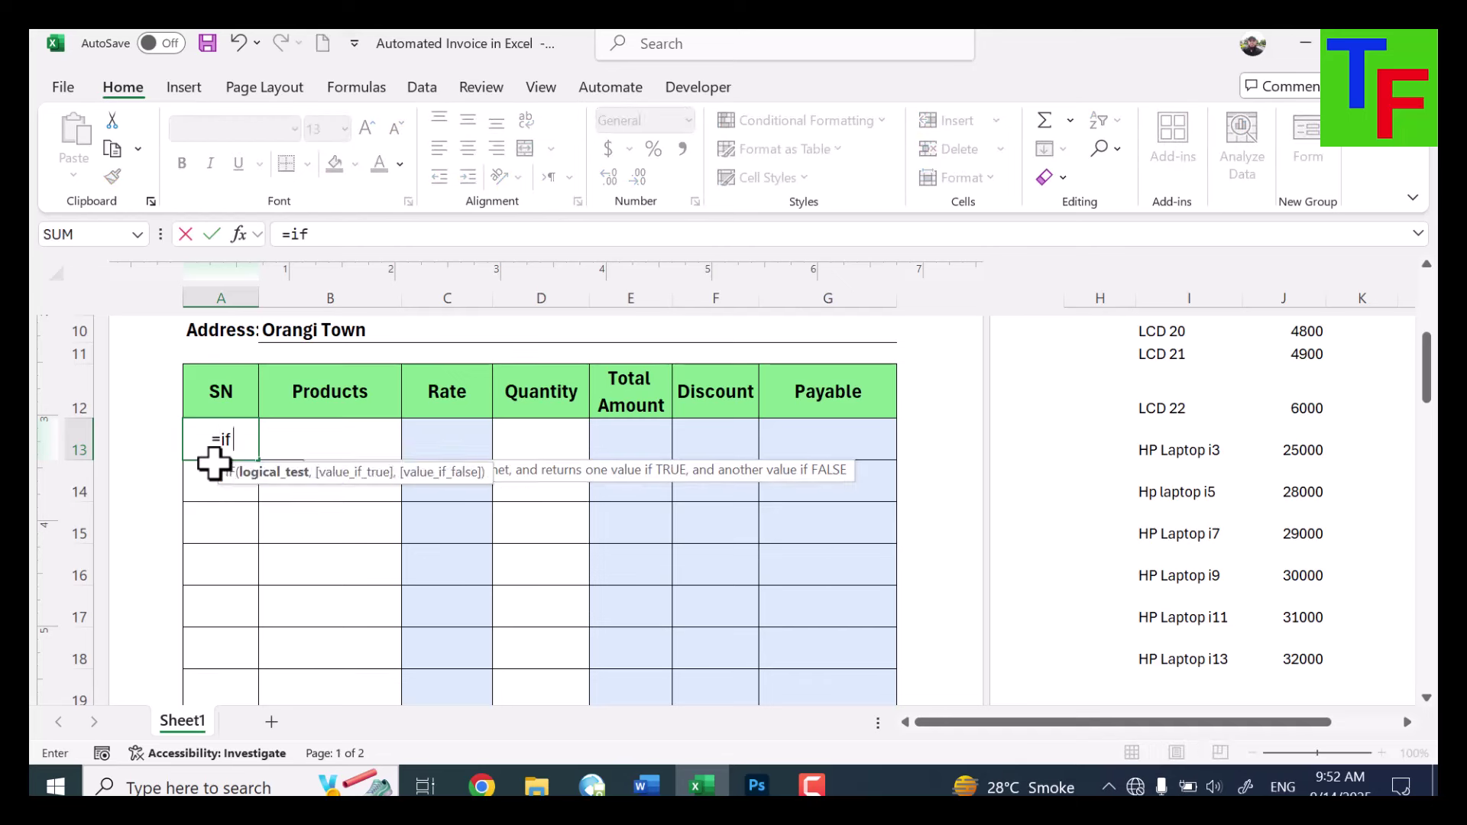
text(()
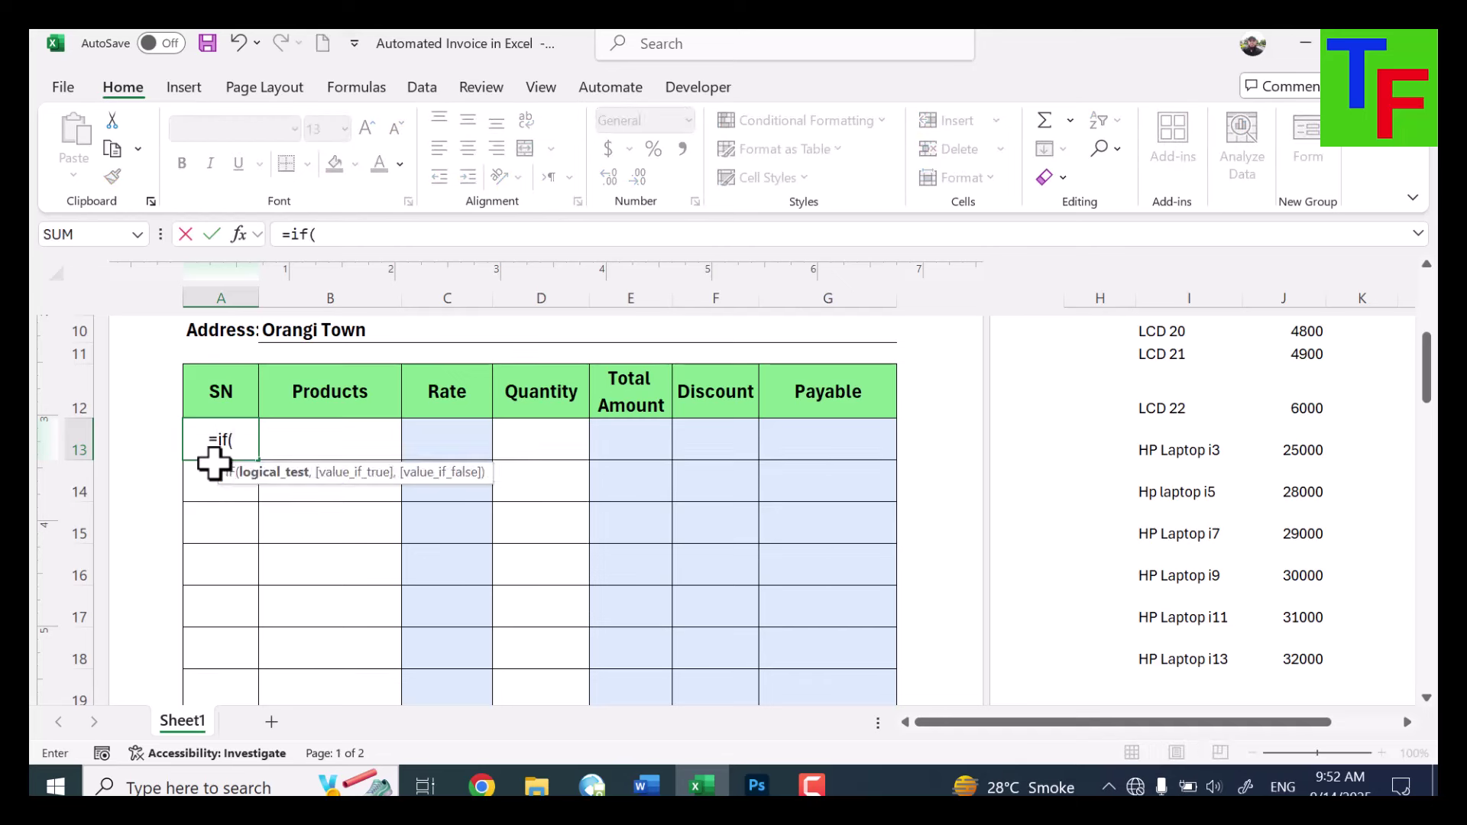
click(330, 440)
text(<>0)
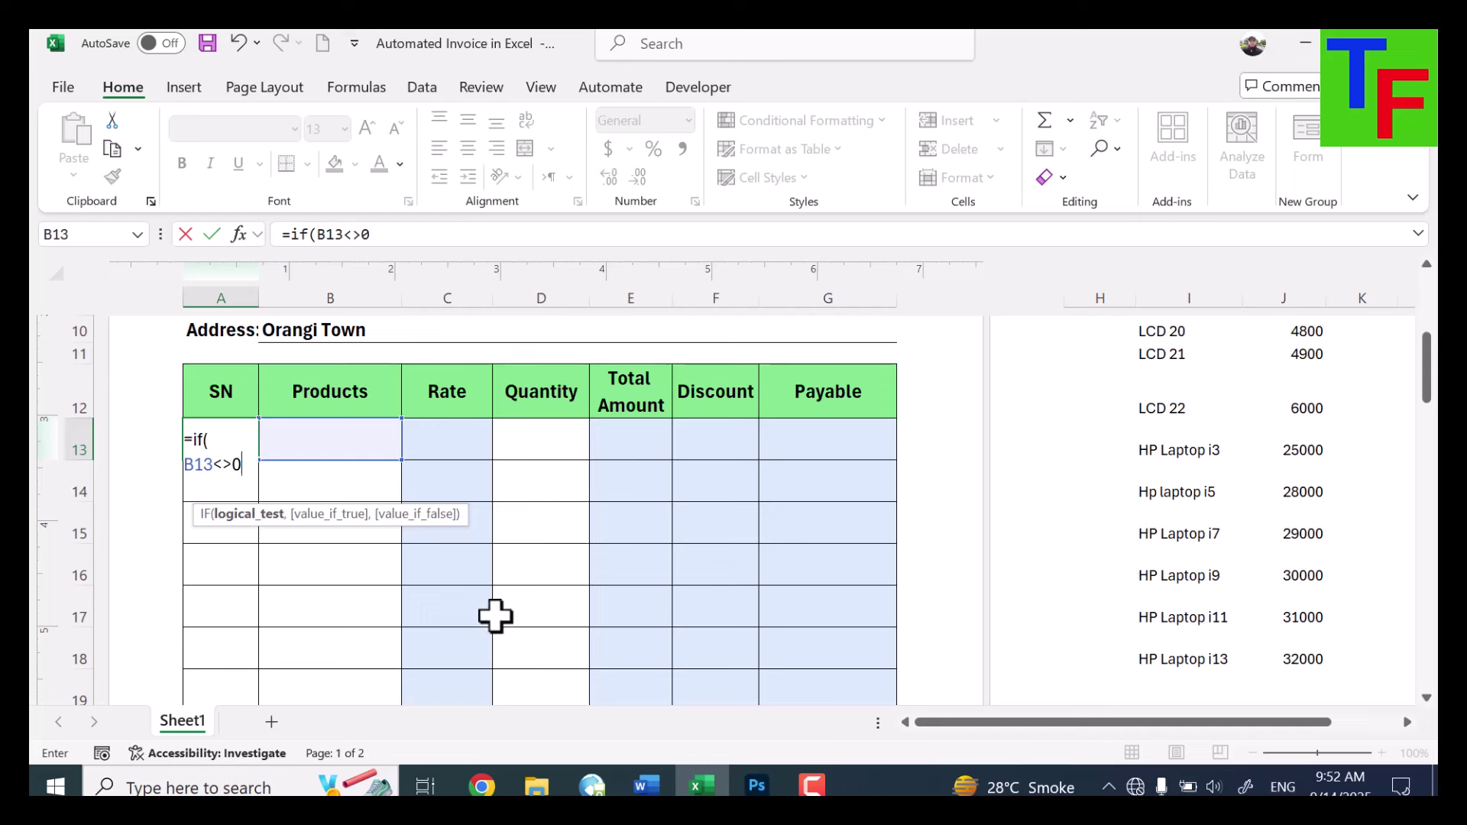
text(, 1)
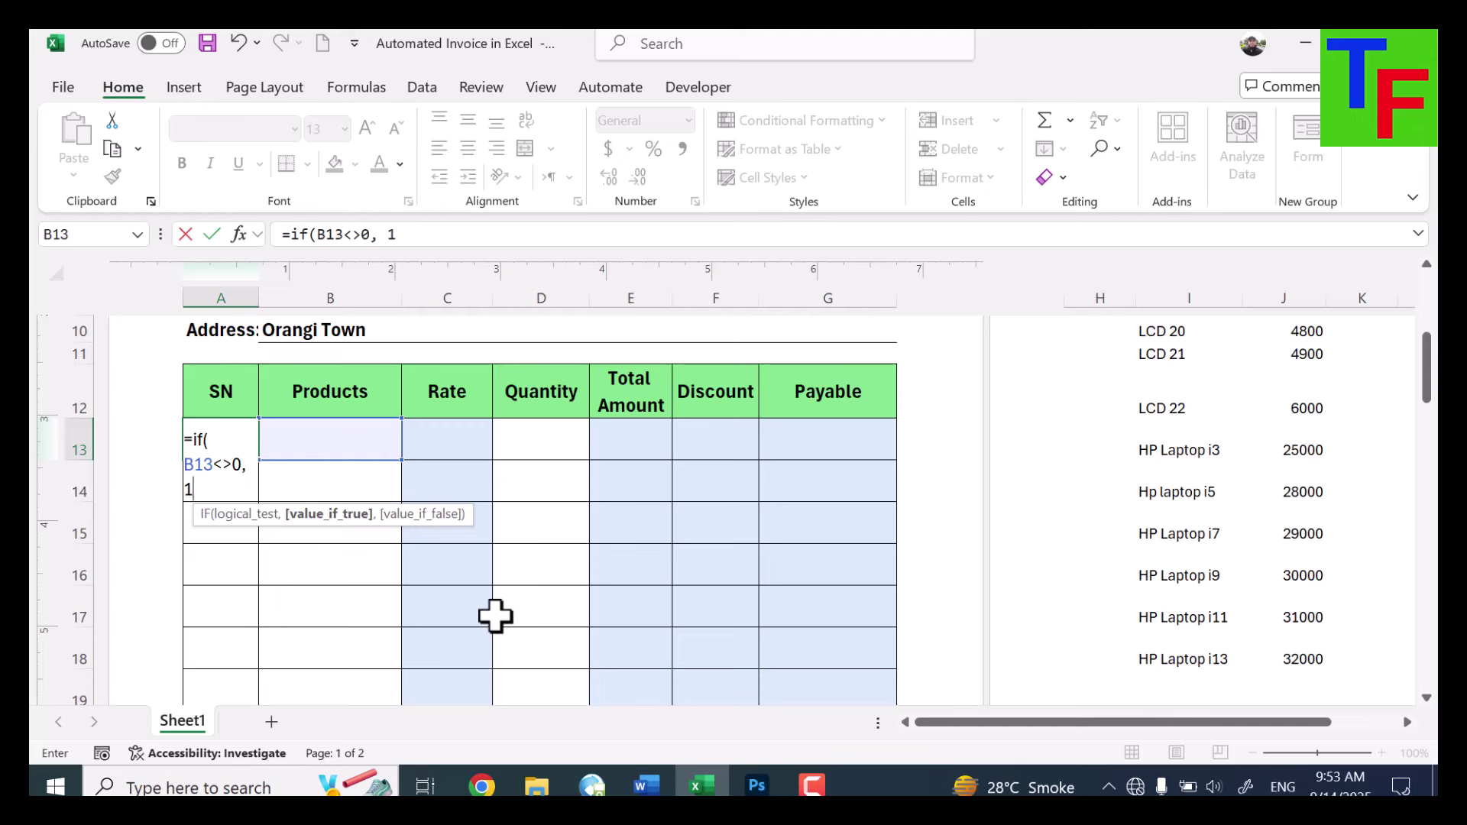
text(, "")
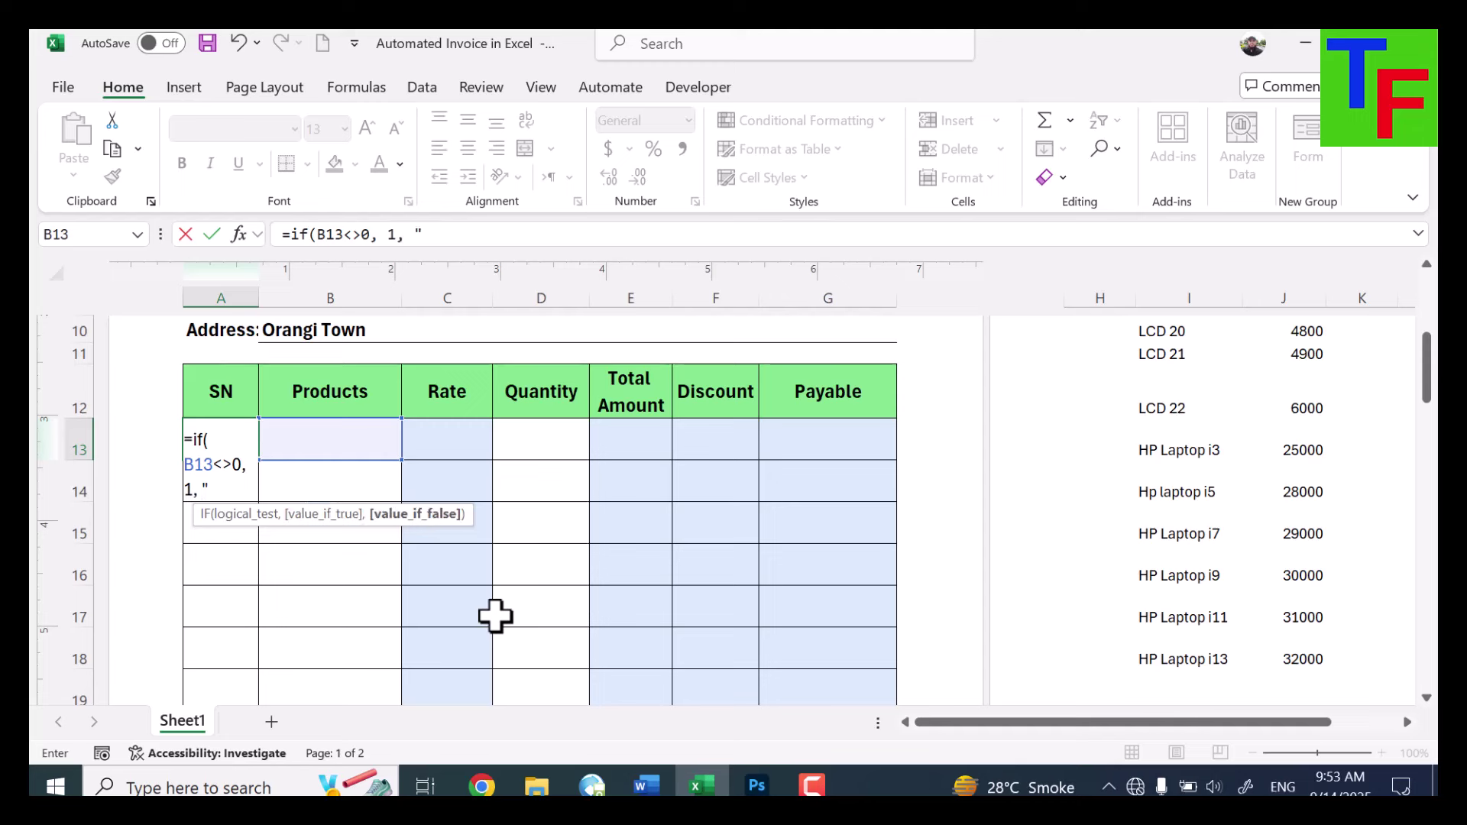
key(Tab)
Test the serial number by choosing LCD 18 as the product in B13, and clear that product again
click(411, 449)
click(377, 507)
click(419, 452)
click(367, 440)
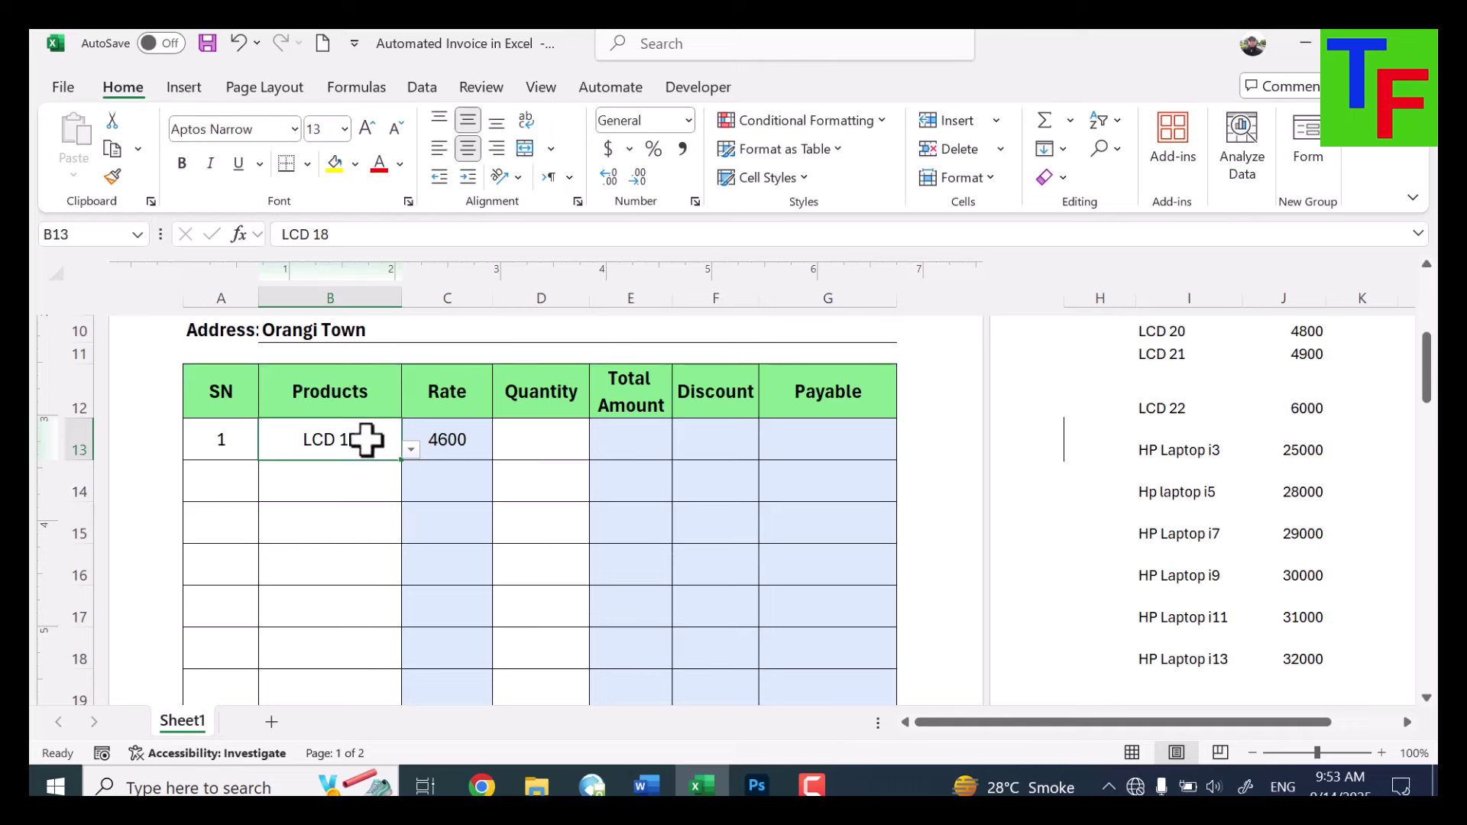
key(Delete)
Enter =IF(B14<>0, A13+1, "") in A14 and fill it down the SN column to A20
key(Left)
key(Down)
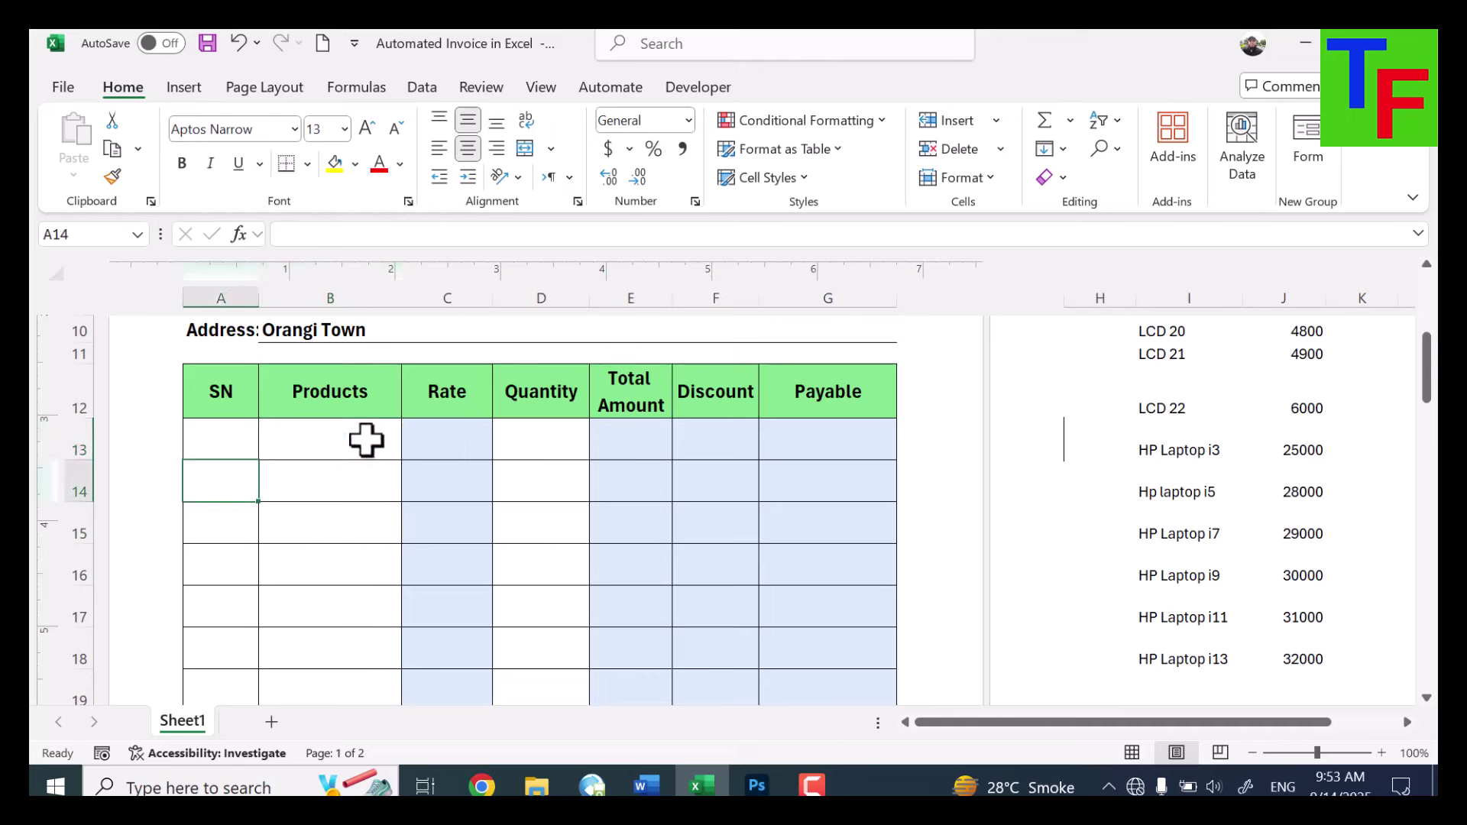
key(Up)
key(Down)
text(=IF(B14<>0, A13+1, ""))
key(ctrl+Return)
scroll(366, 439, down, 1)
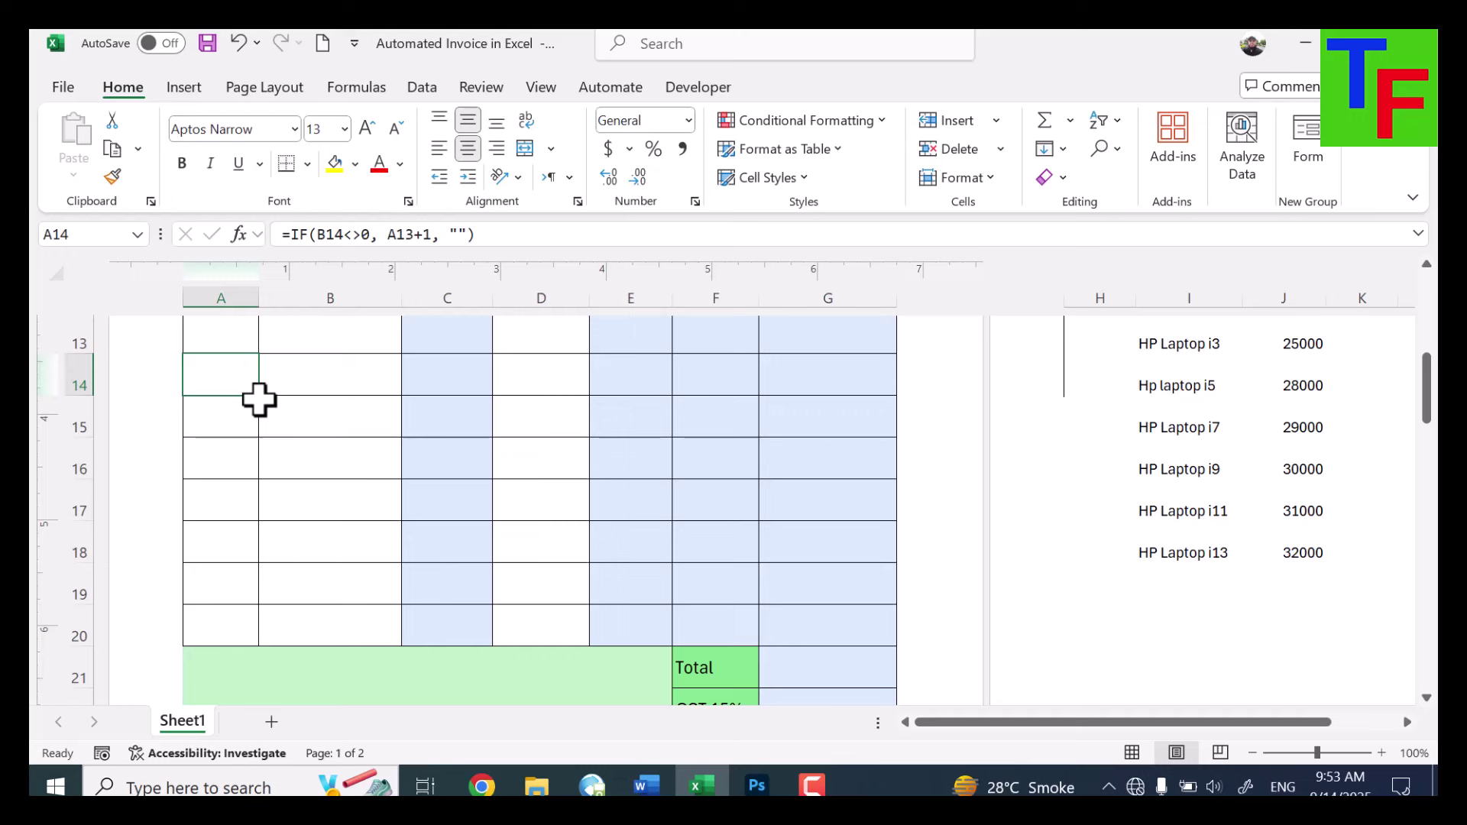
drag(262, 403, 222, 636)
Choose LCD 18 as the product in both B13 and B14 to test the serial numbers
scroll(222, 635, up, 1)
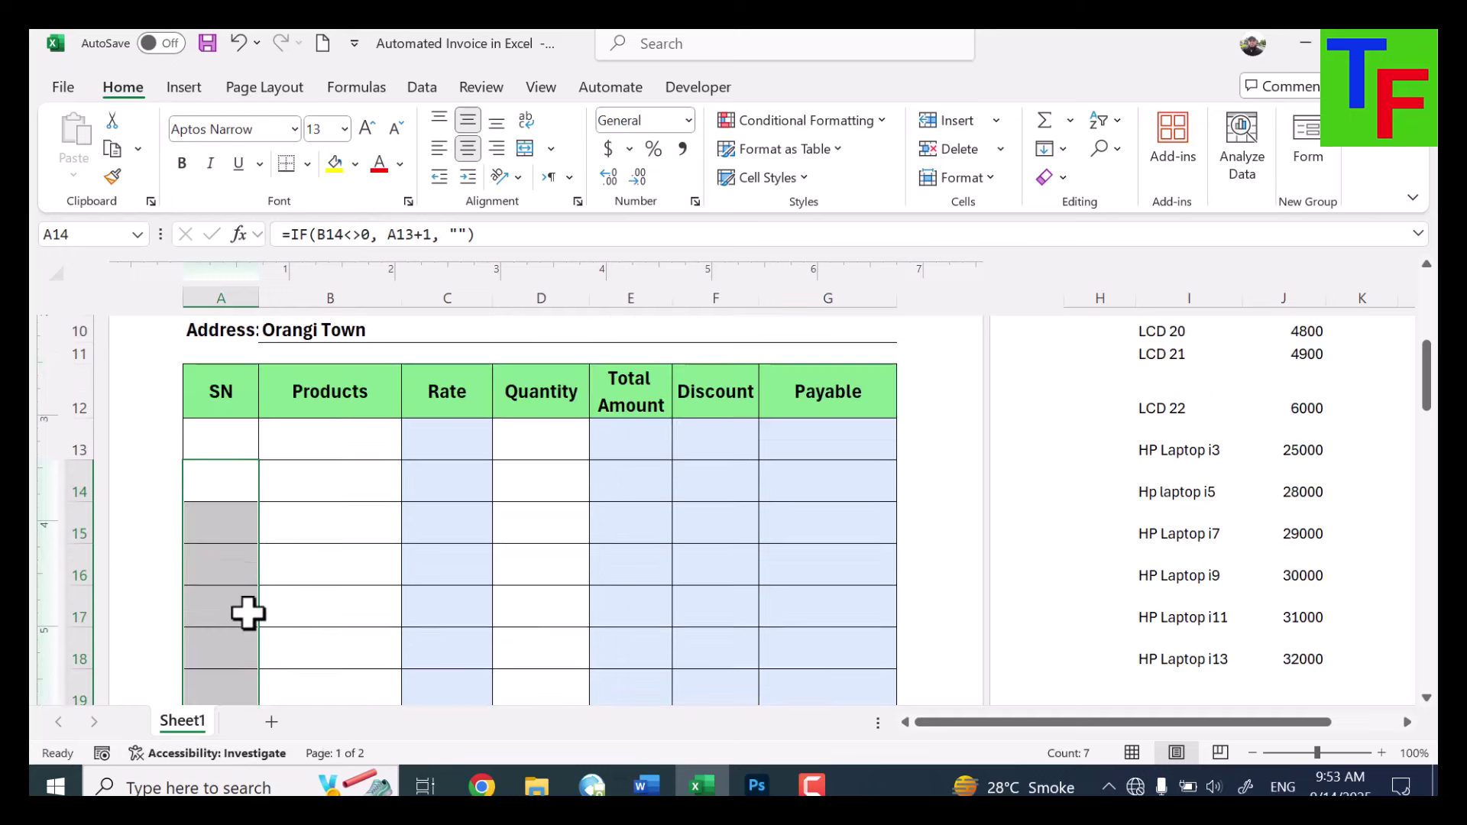
click(338, 449)
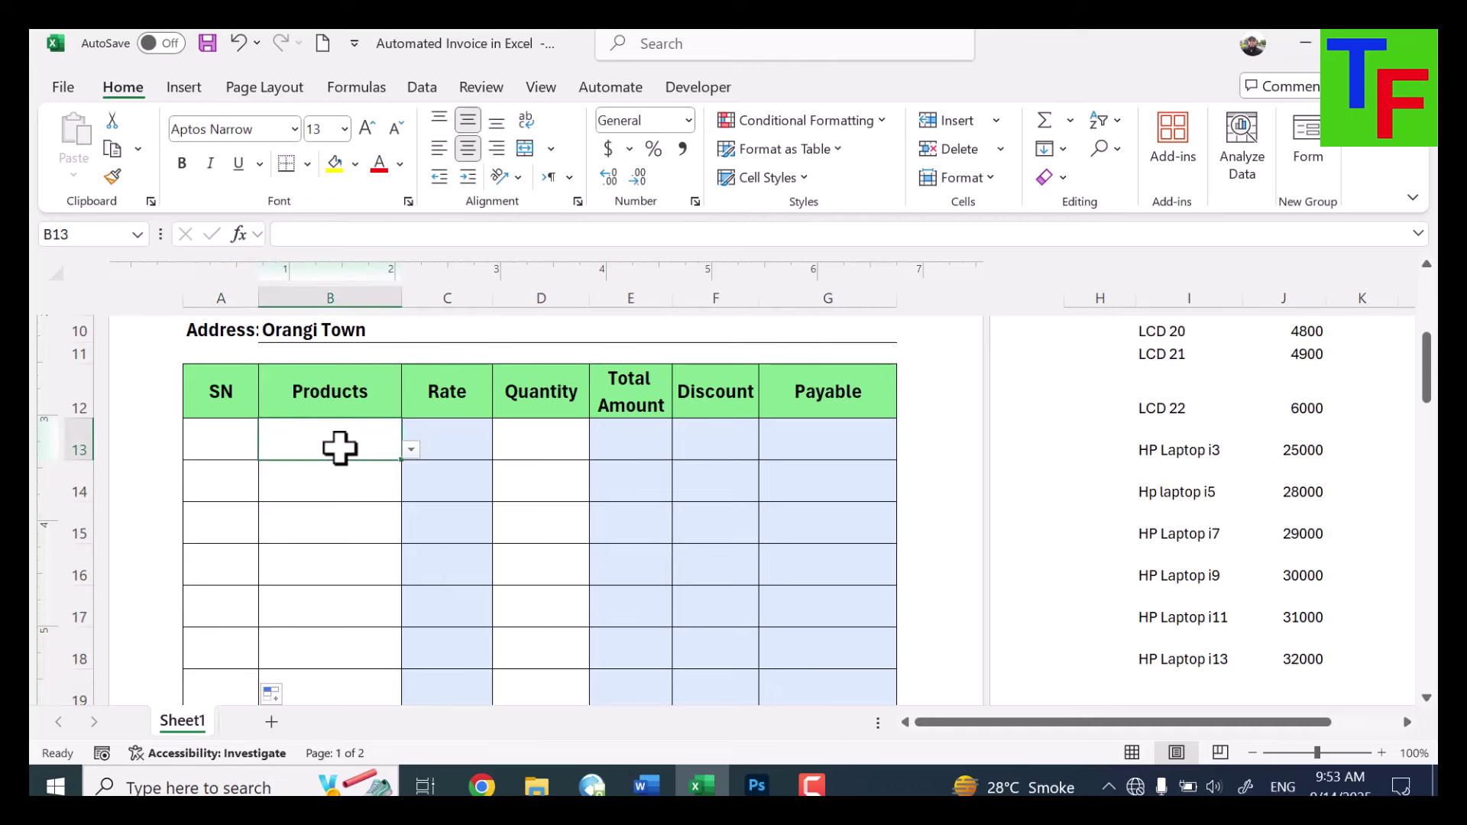
click(411, 450)
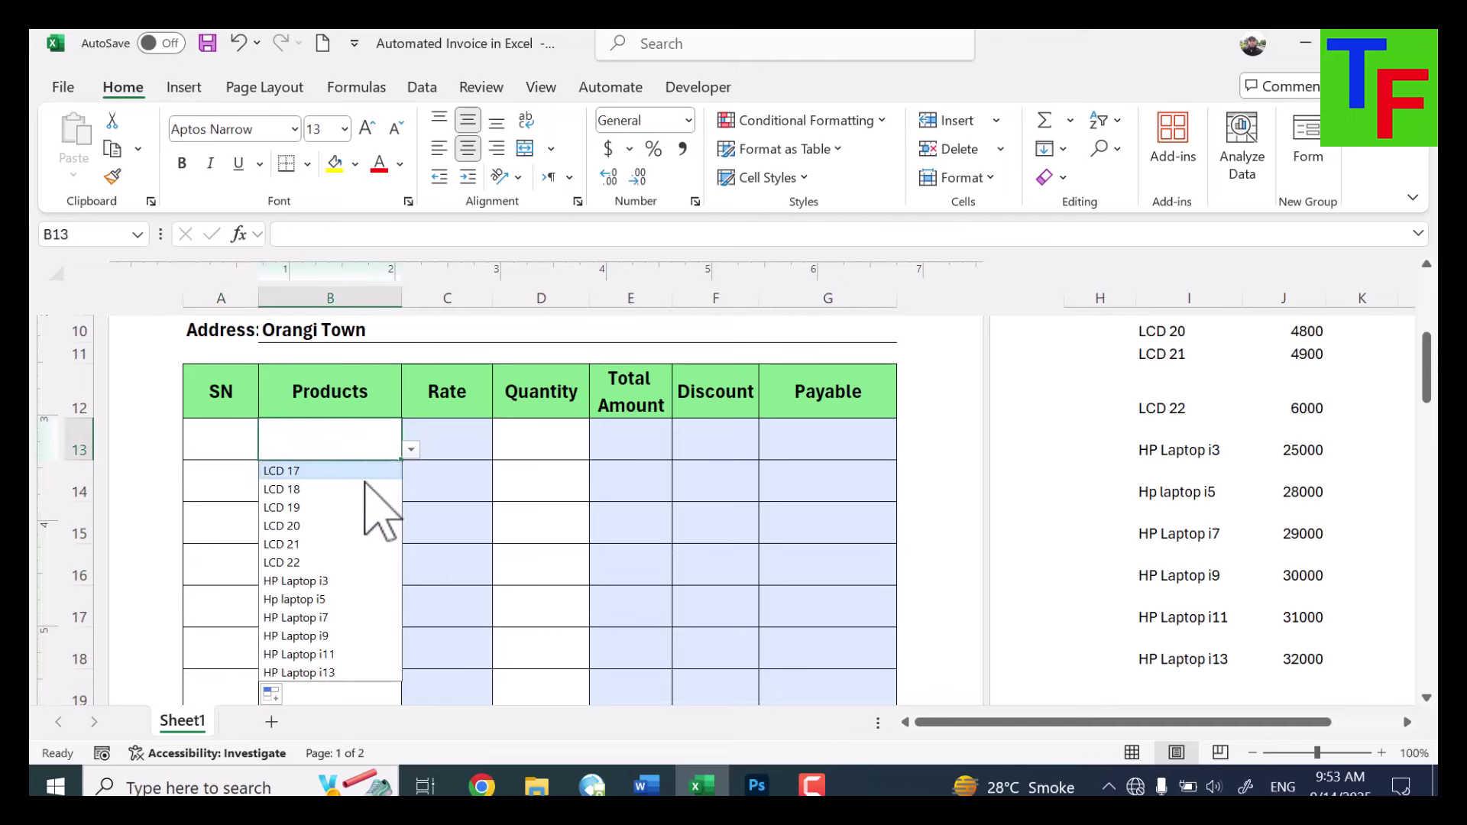
click(348, 493)
click(330, 481)
click(411, 492)
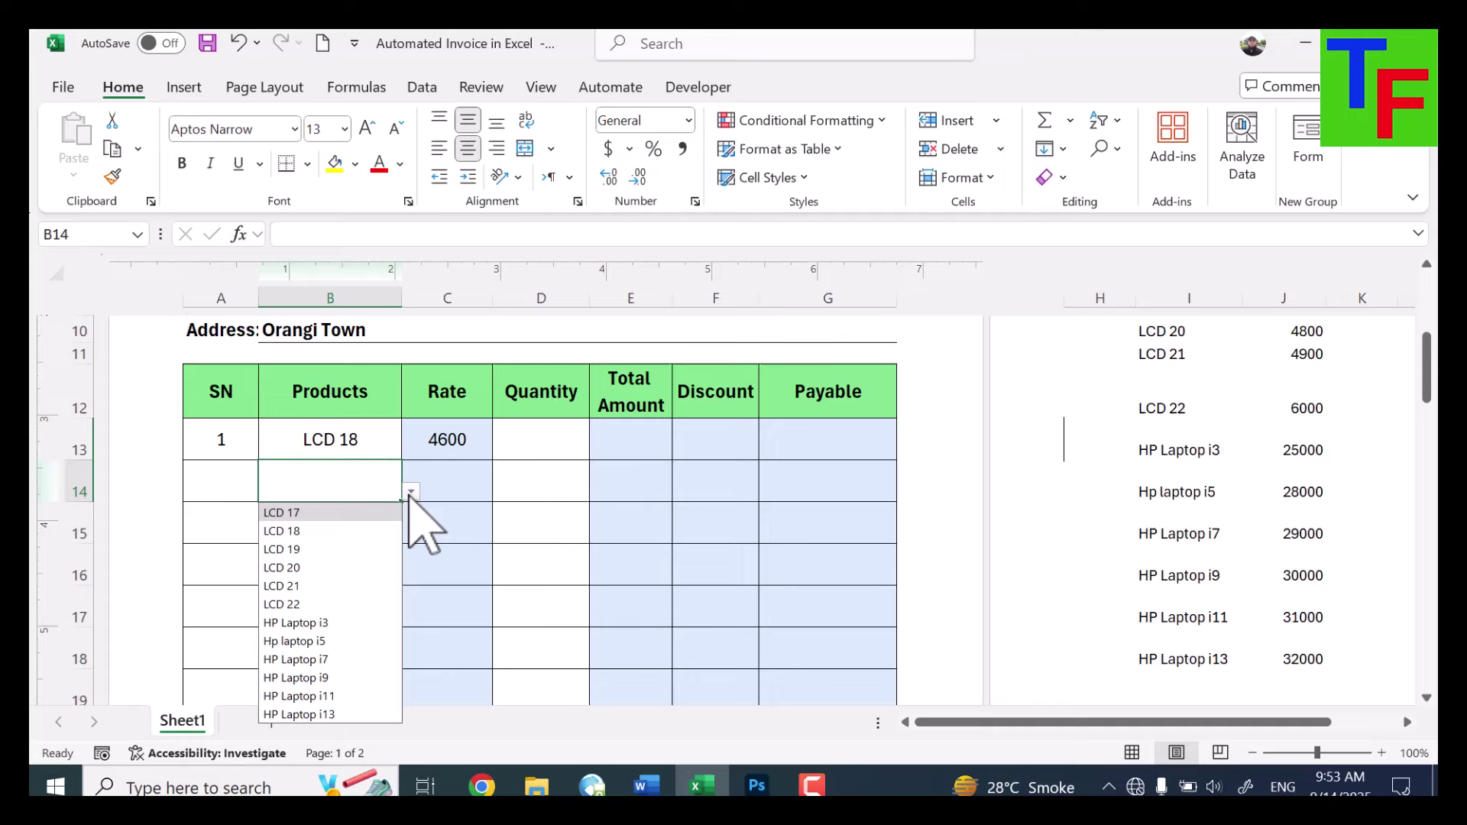
click(350, 539)
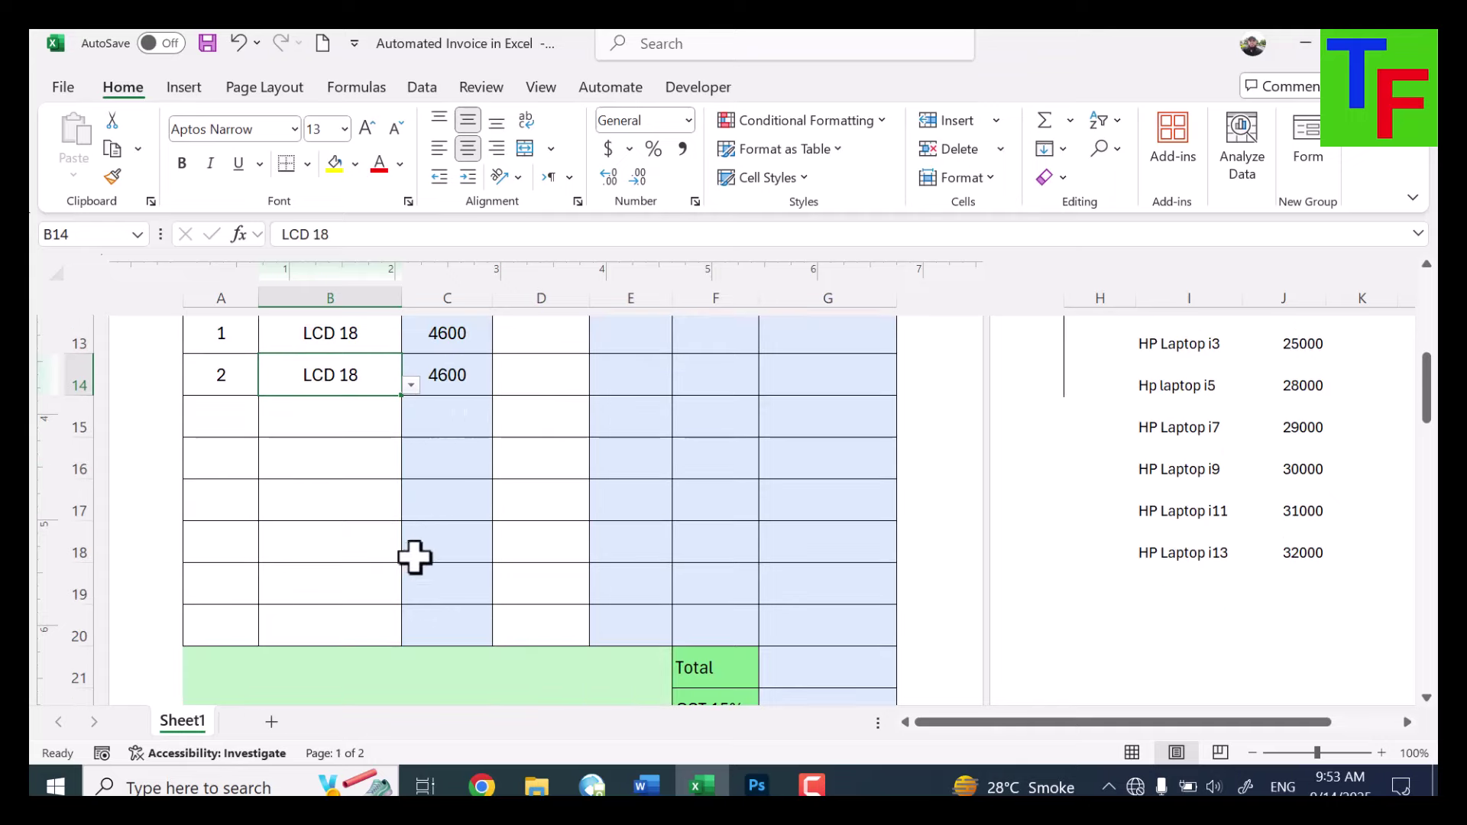
Clear the formulas in the Rate column and the test products in B13:B14
scroll(416, 557, down, 1)
scroll(453, 370, up, 1)
drag(439, 426, 463, 590)
scroll(459, 489, up, 1)
drag(220, 440, 330, 481)
key(Delete)
Clear the data validation of the Products cells from B13 down and set their dropdown up again as a List of the products in I7:I18
drag(330, 439, 330, 545)
click(422, 87)
click(969, 176)
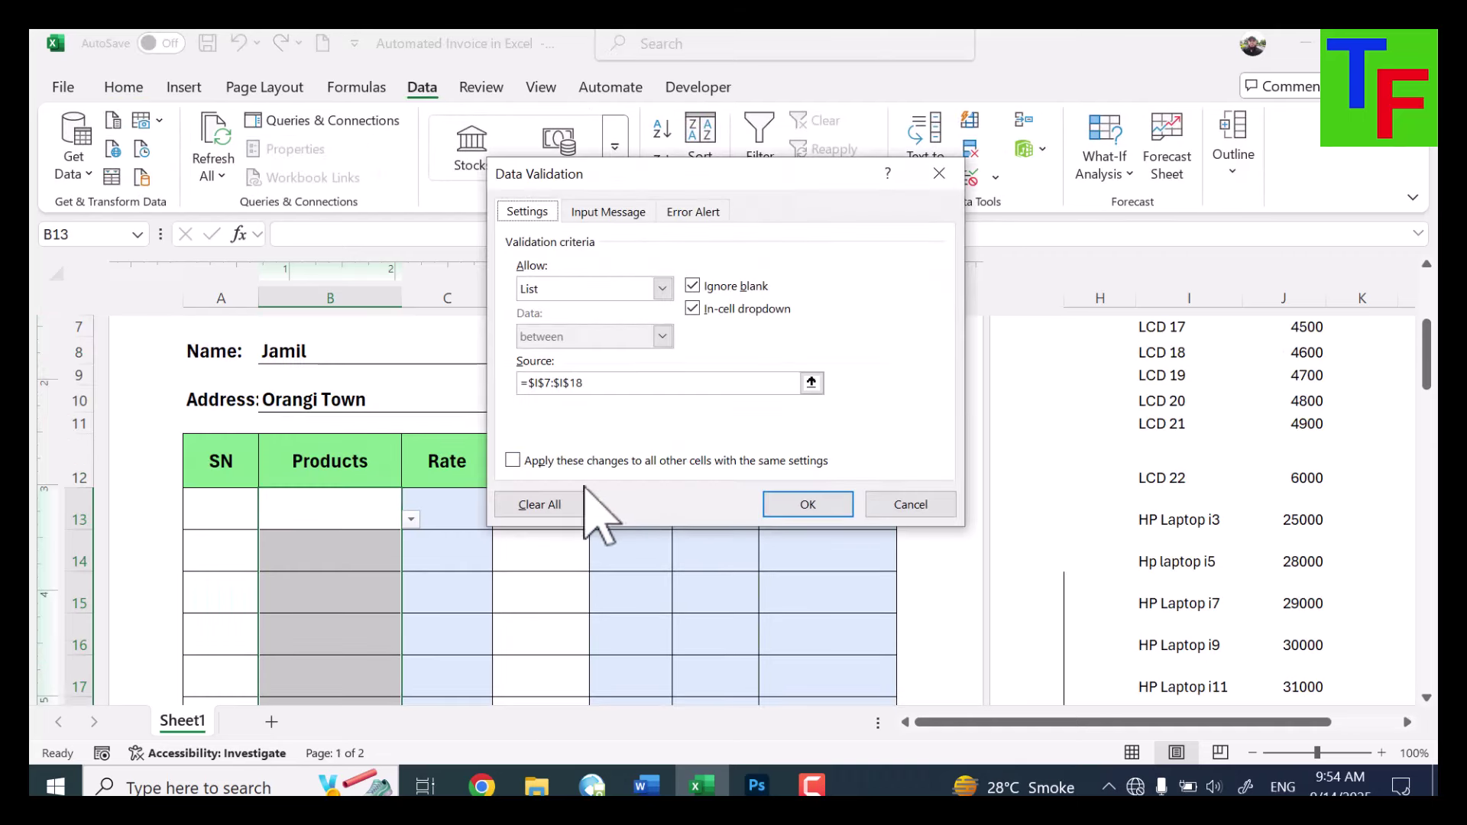
click(575, 501)
click(809, 505)
scroll(534, 535, down, 2)
drag(403, 434, 366, 327)
click(367, 327)
scroll(333, 410, up, 2)
Choose LCD 18 as the product in B13 and HP Laptop i7 in B14
click(330, 466)
click(411, 476)
click(306, 518)
click(336, 509)
click(411, 518)
click(329, 686)
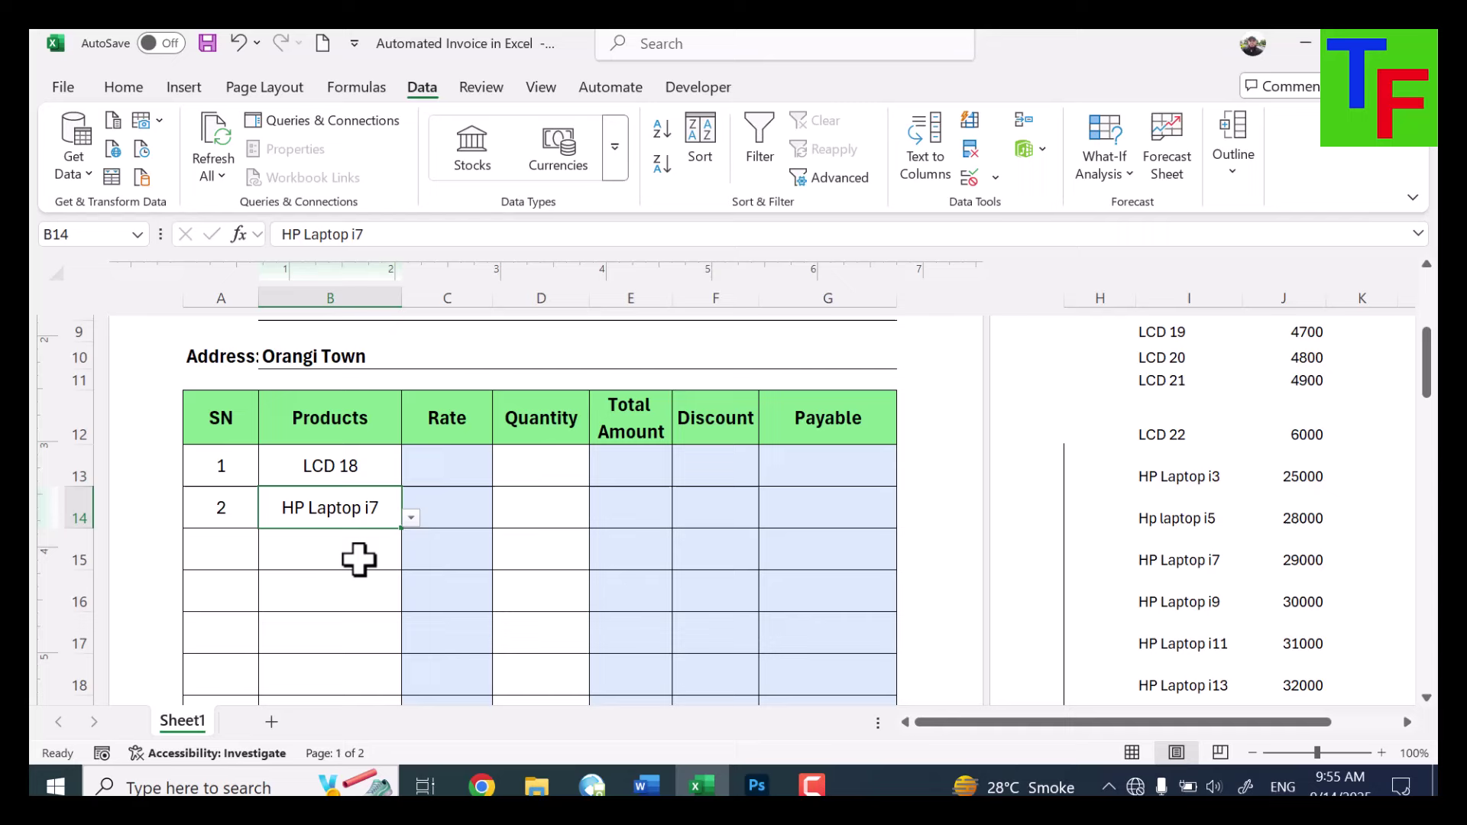
Enter the rate lookup formula =VLOOKUP(B13, I6:J18, 2, 0) in the first Rate cell C13
click(474, 464)
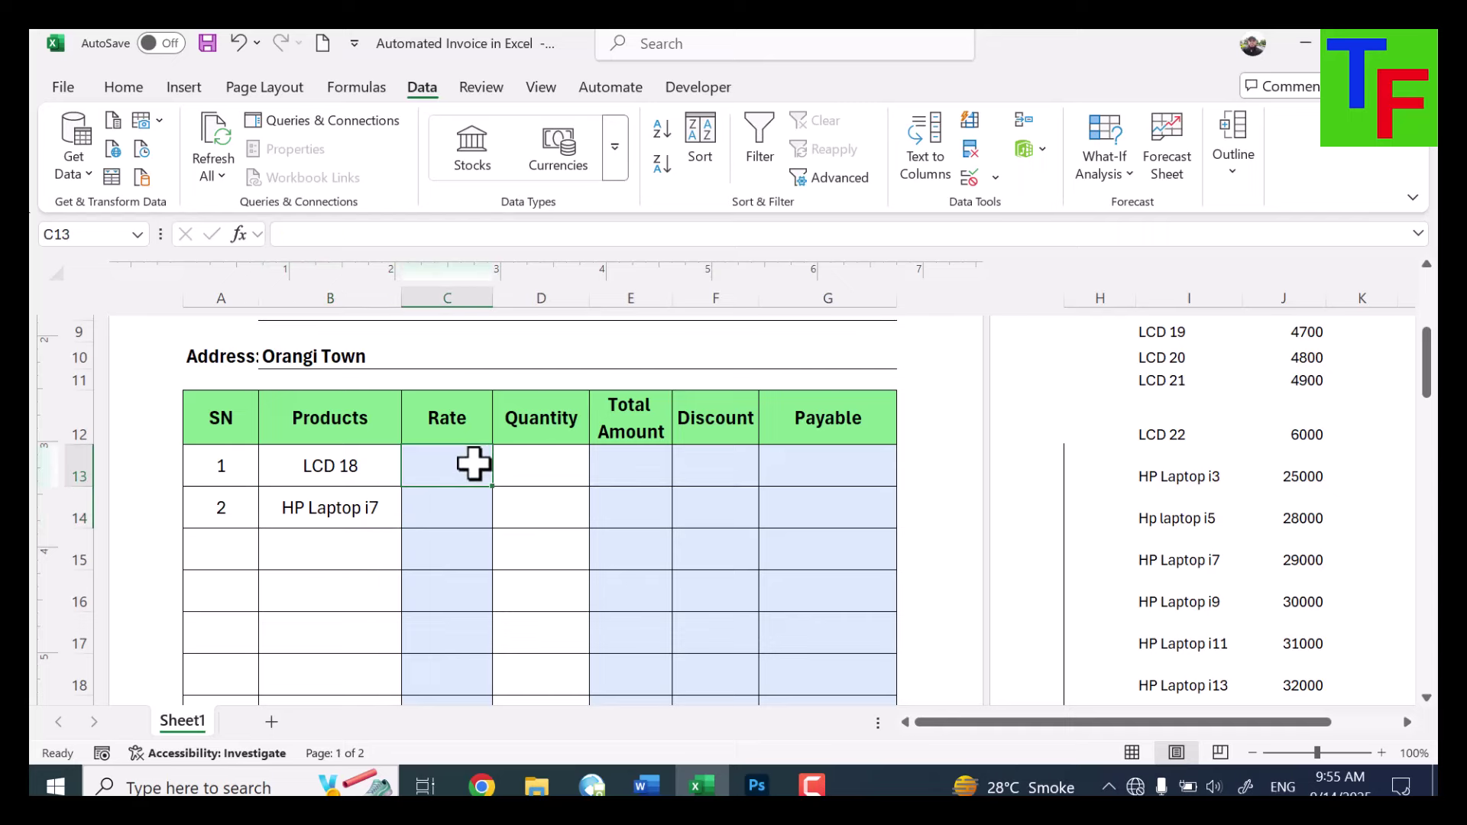
text(=vloo)
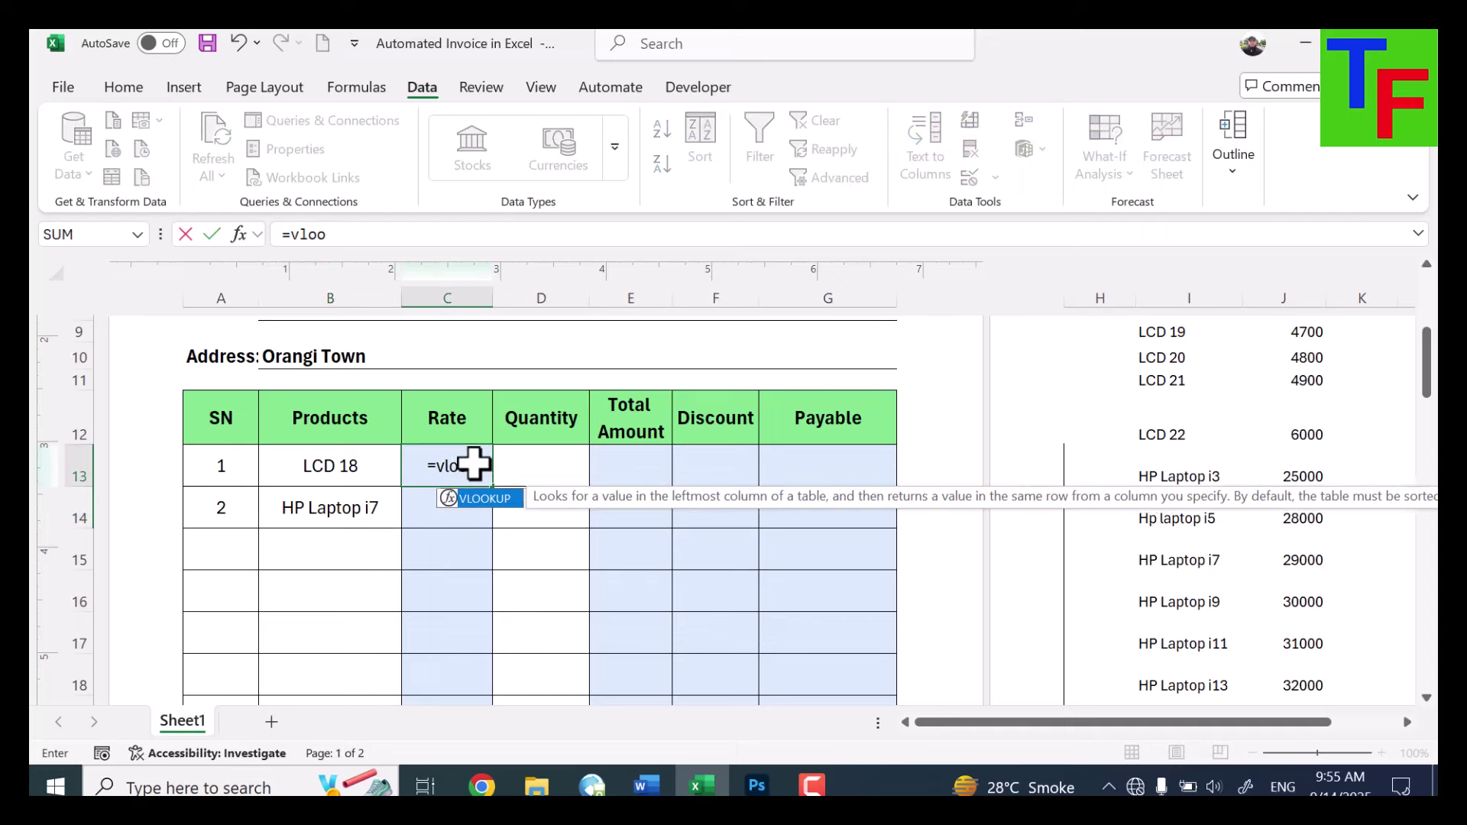
text(kup()
click(330, 466)
text(,)
scroll(1189, 474, up, 2)
drag(1189, 359, 1303, 643)
text(, 2, 0))
key(Return)
Make the lookup range in C13 absolute as $I$6:$J$18 and fill the formula down the Rate column to C20
click(447, 423)
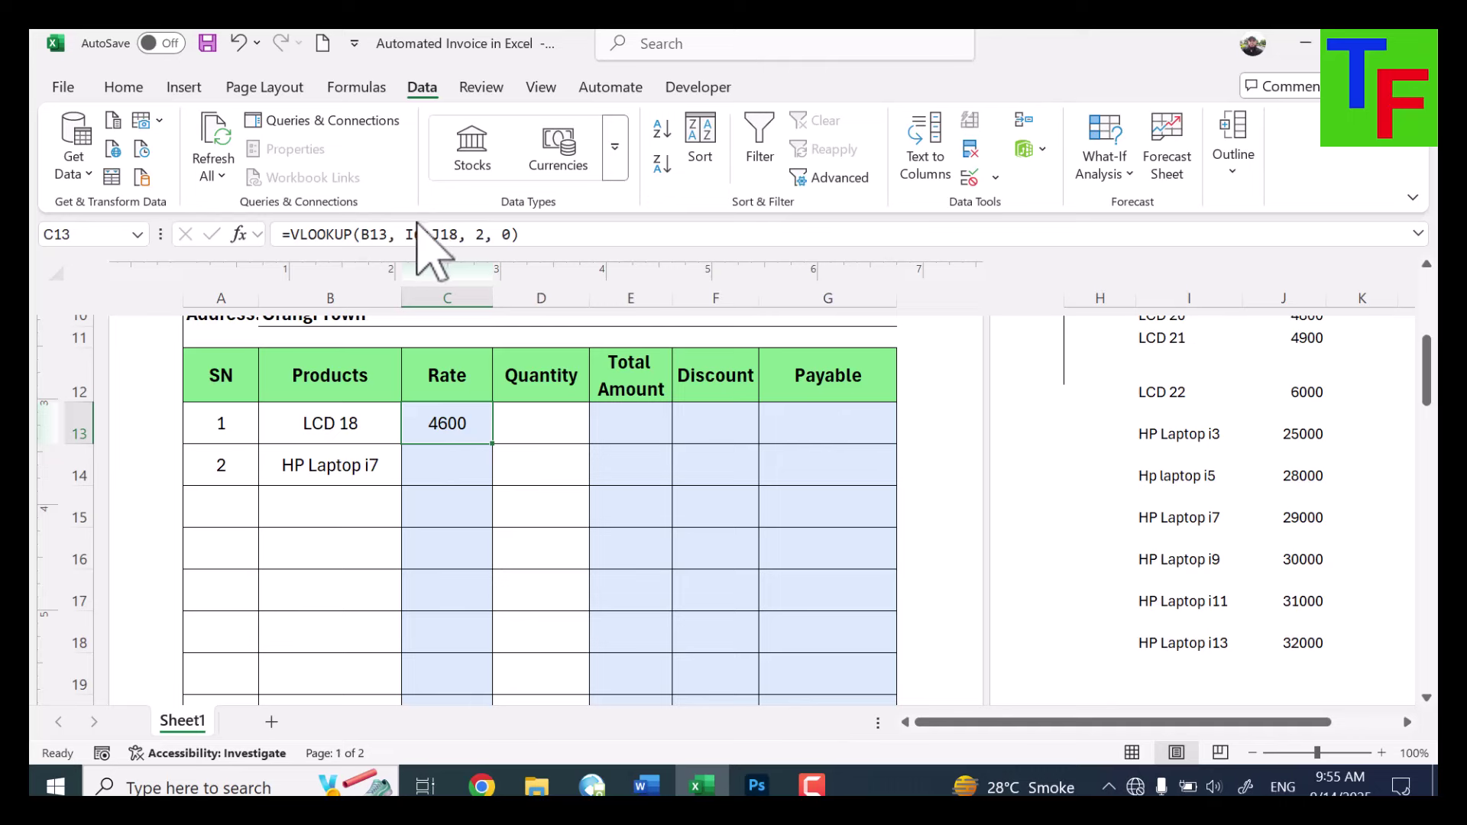
drag(405, 233, 459, 234)
key(F4)
key(Return)
click(447, 423)
drag(493, 443, 489, 695)
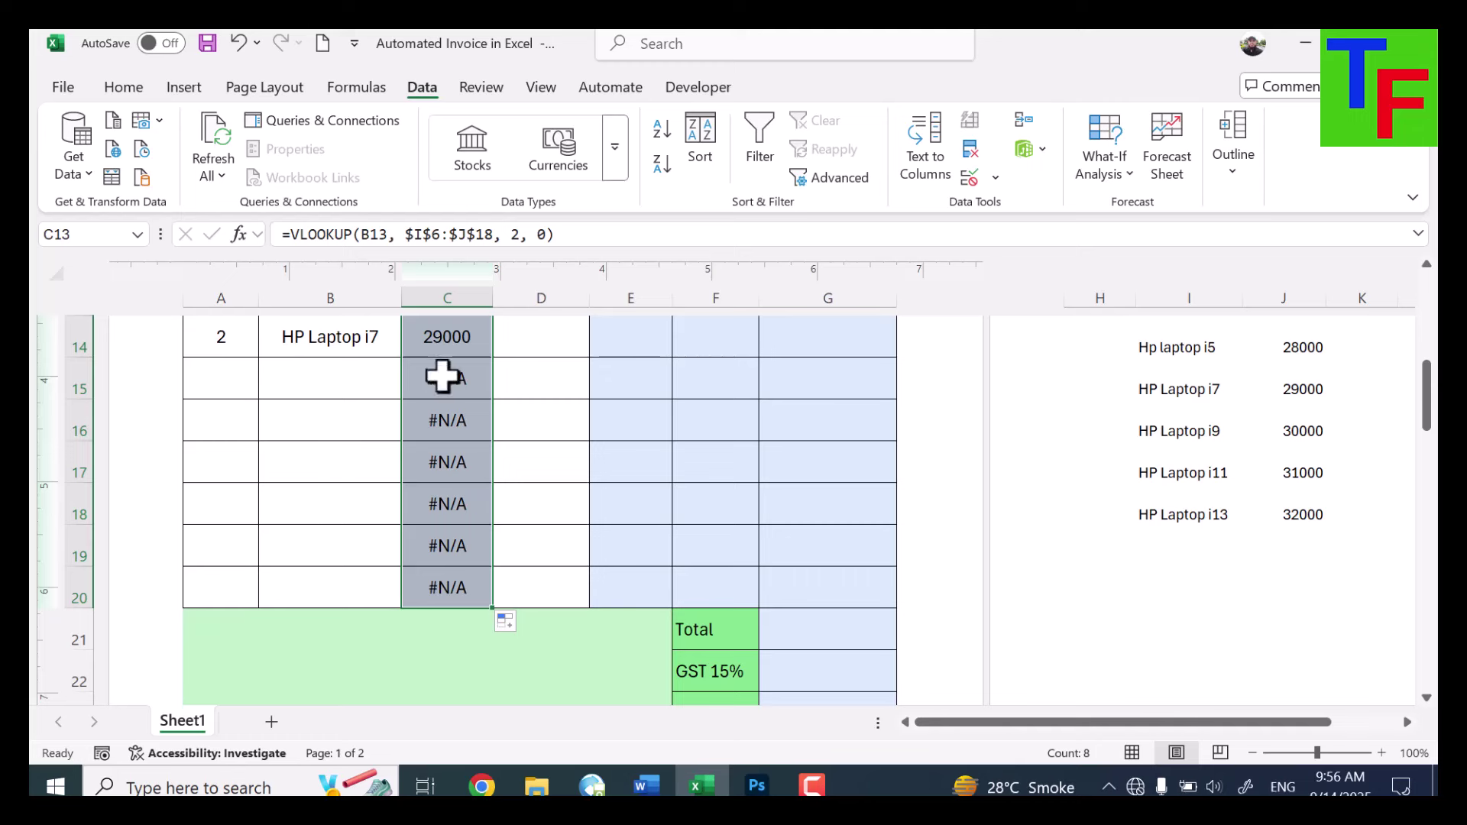
Choose LCD 22 as the product in B15
click(446, 379)
click(437, 422)
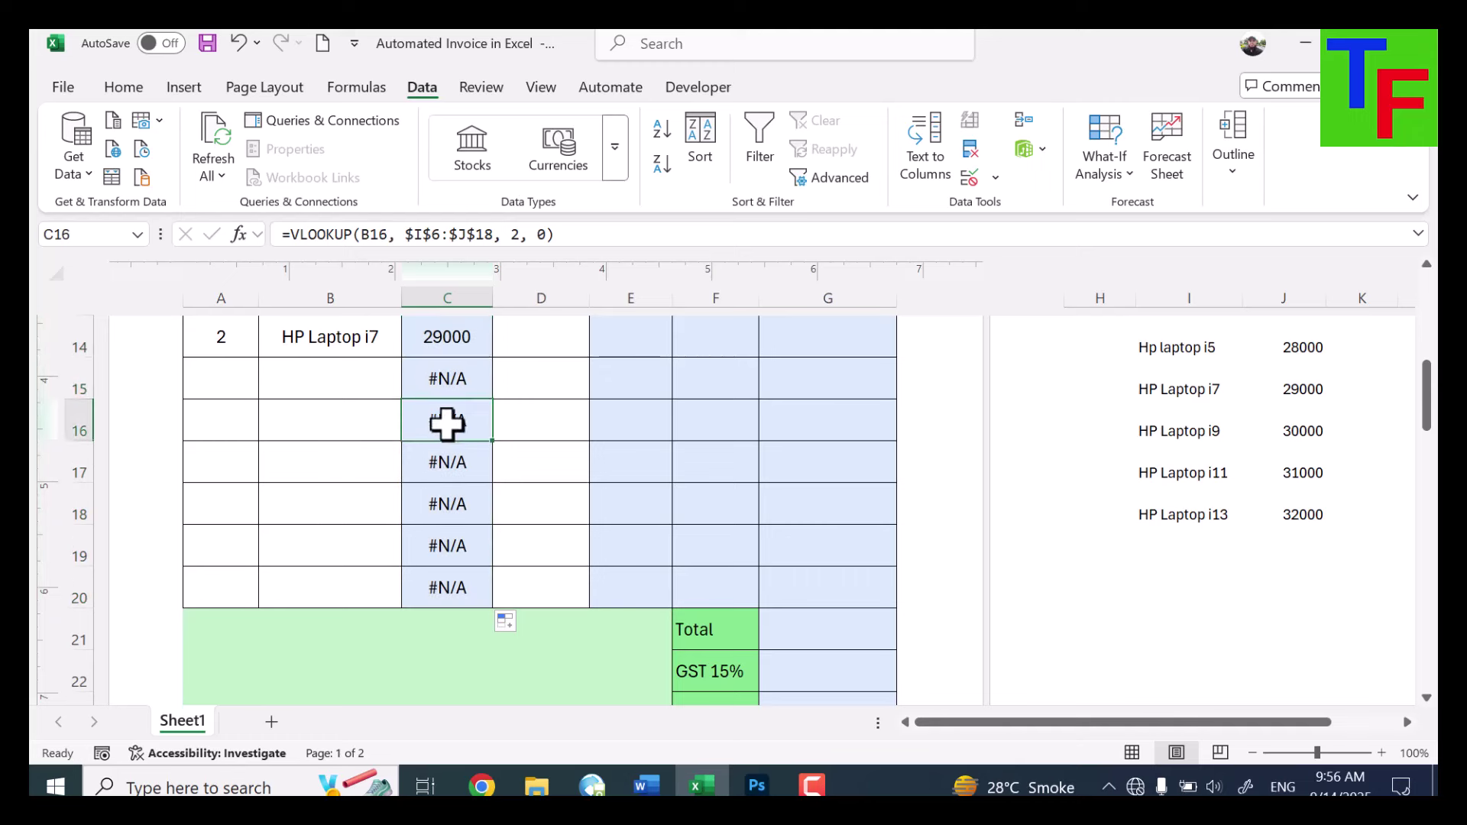
click(302, 385)
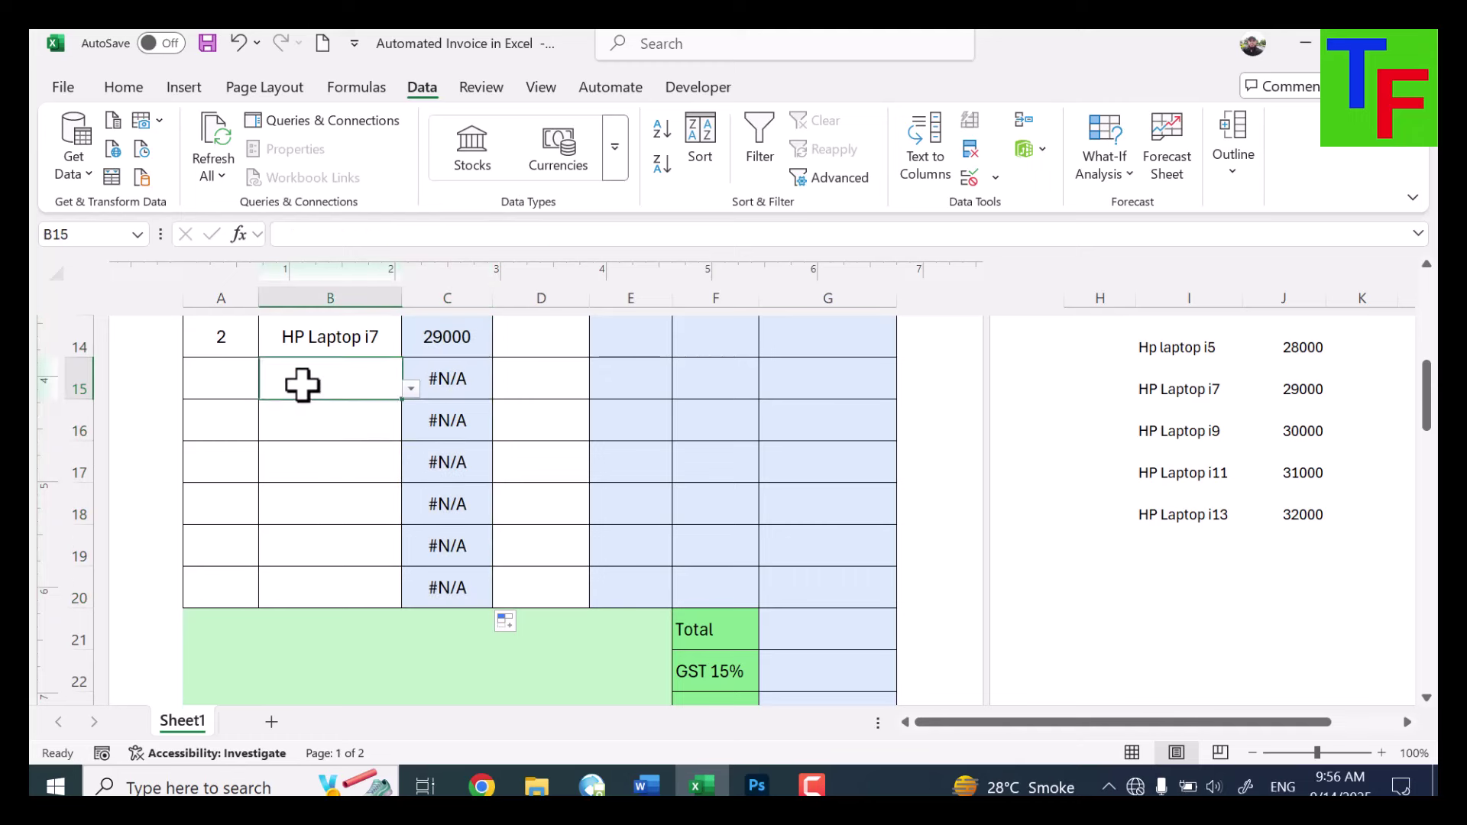
click(410, 389)
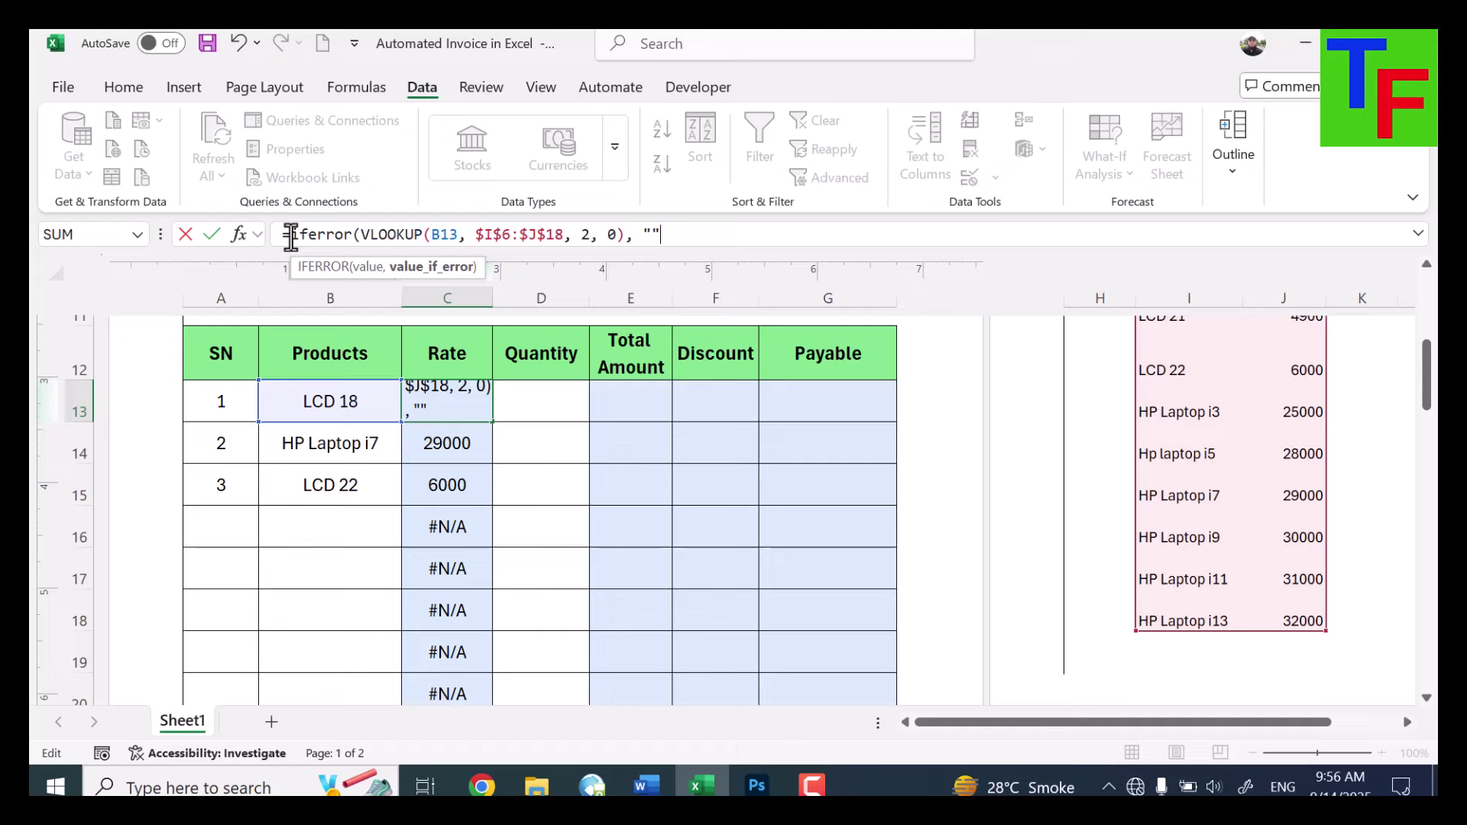
Wrap the C13 lookup in IFERROR with "" as the fallback and accept the corrected formula =IFERROR(VLOOKUP(B13,$I$6:$J$18,2,0),"")
key(Return)
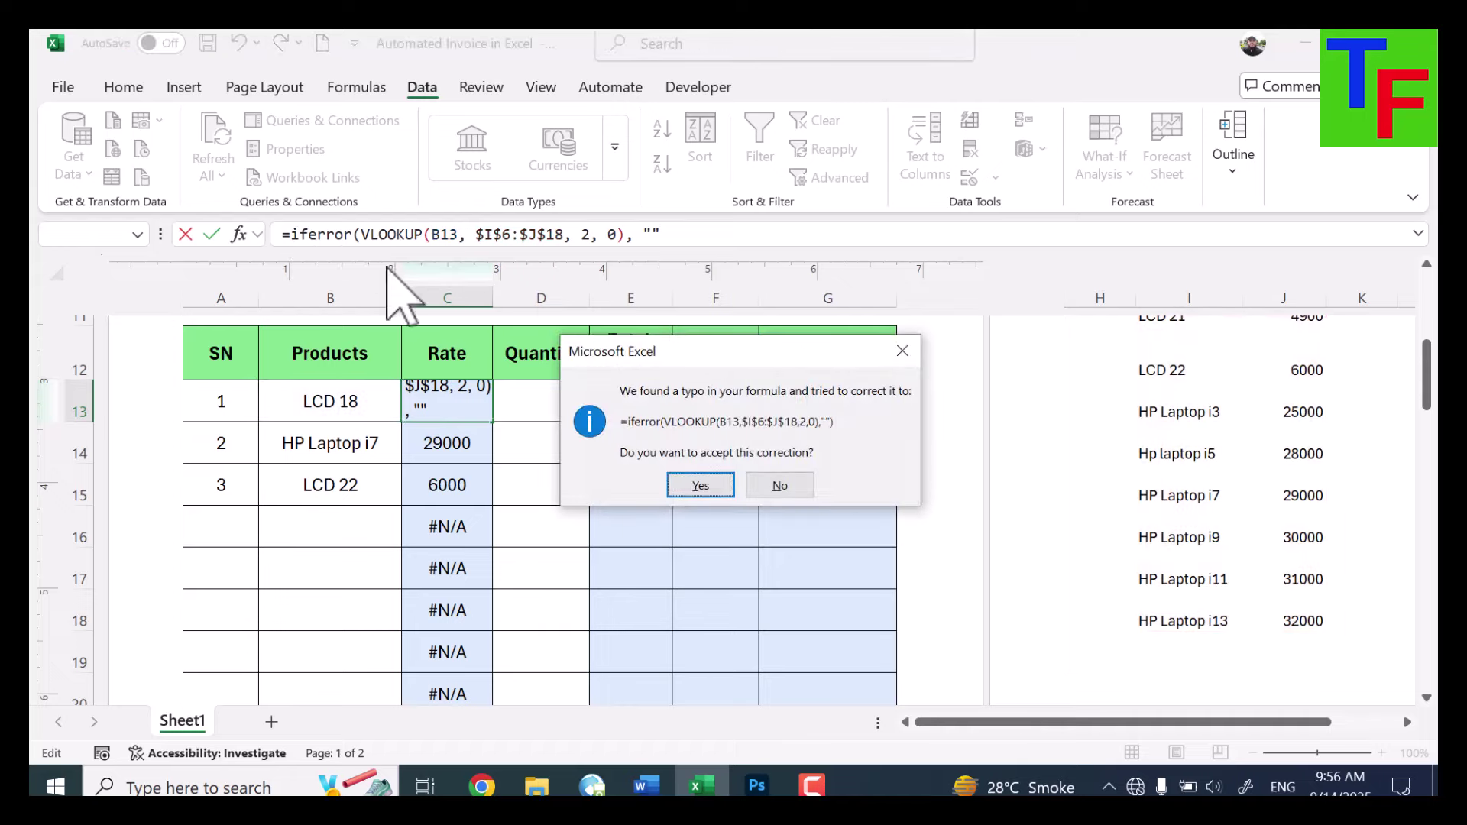
click(699, 485)
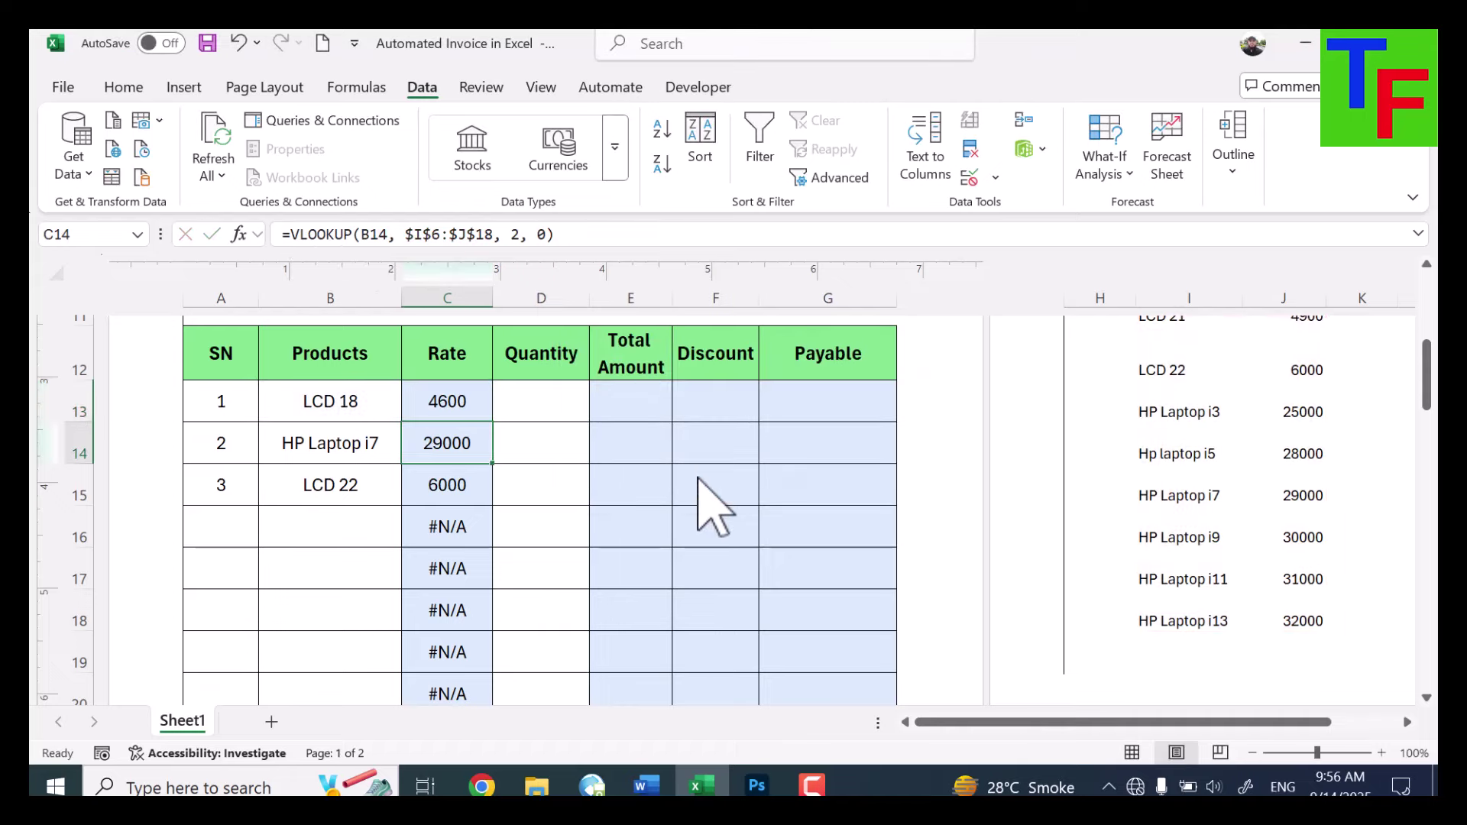
Fill the C13 rate formula down the Rate column to C20 and enter 10 as the Quantity in D13
click(475, 408)
drag(499, 427, 458, 697)
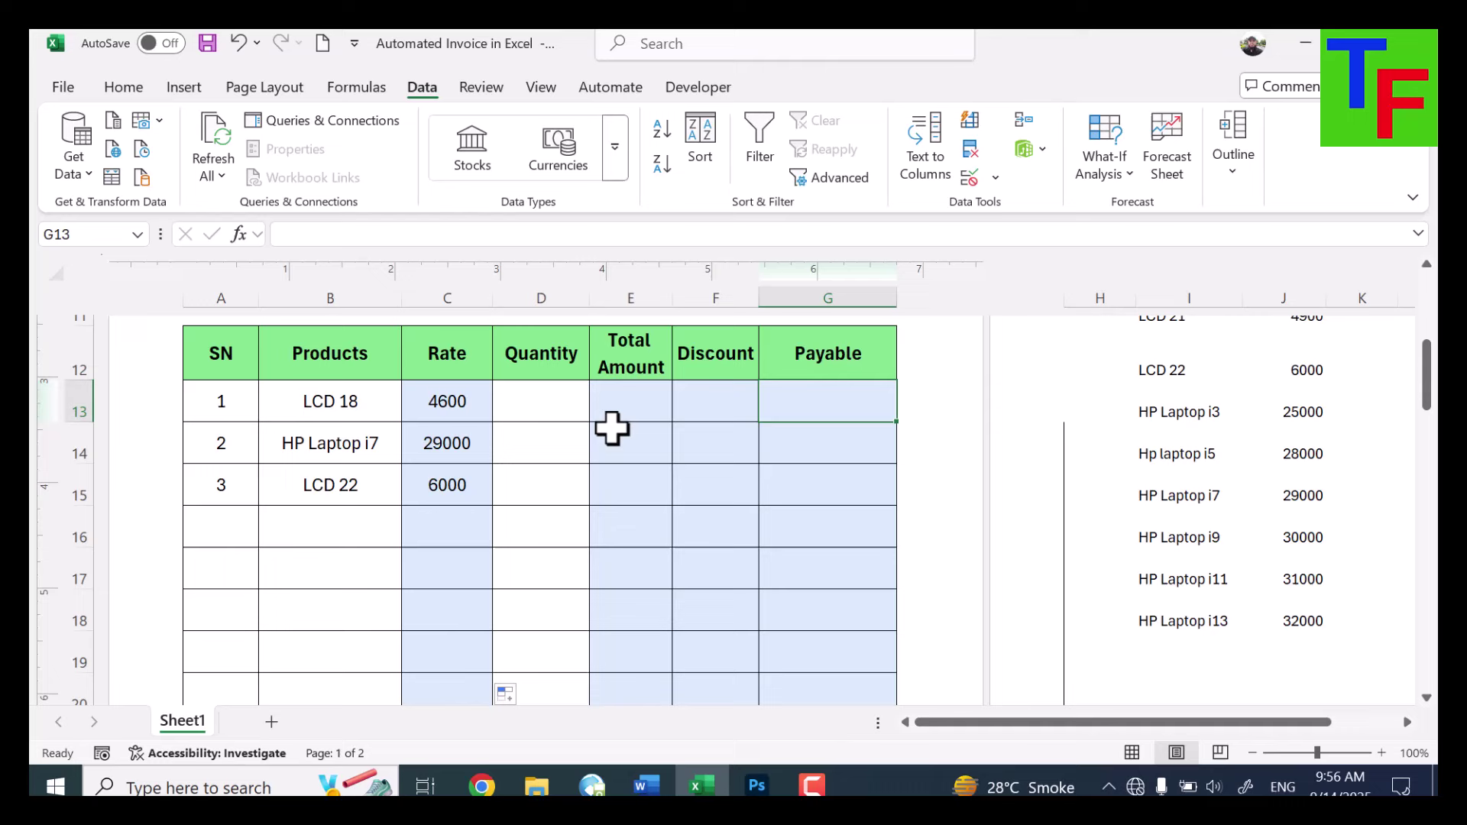
click(557, 398)
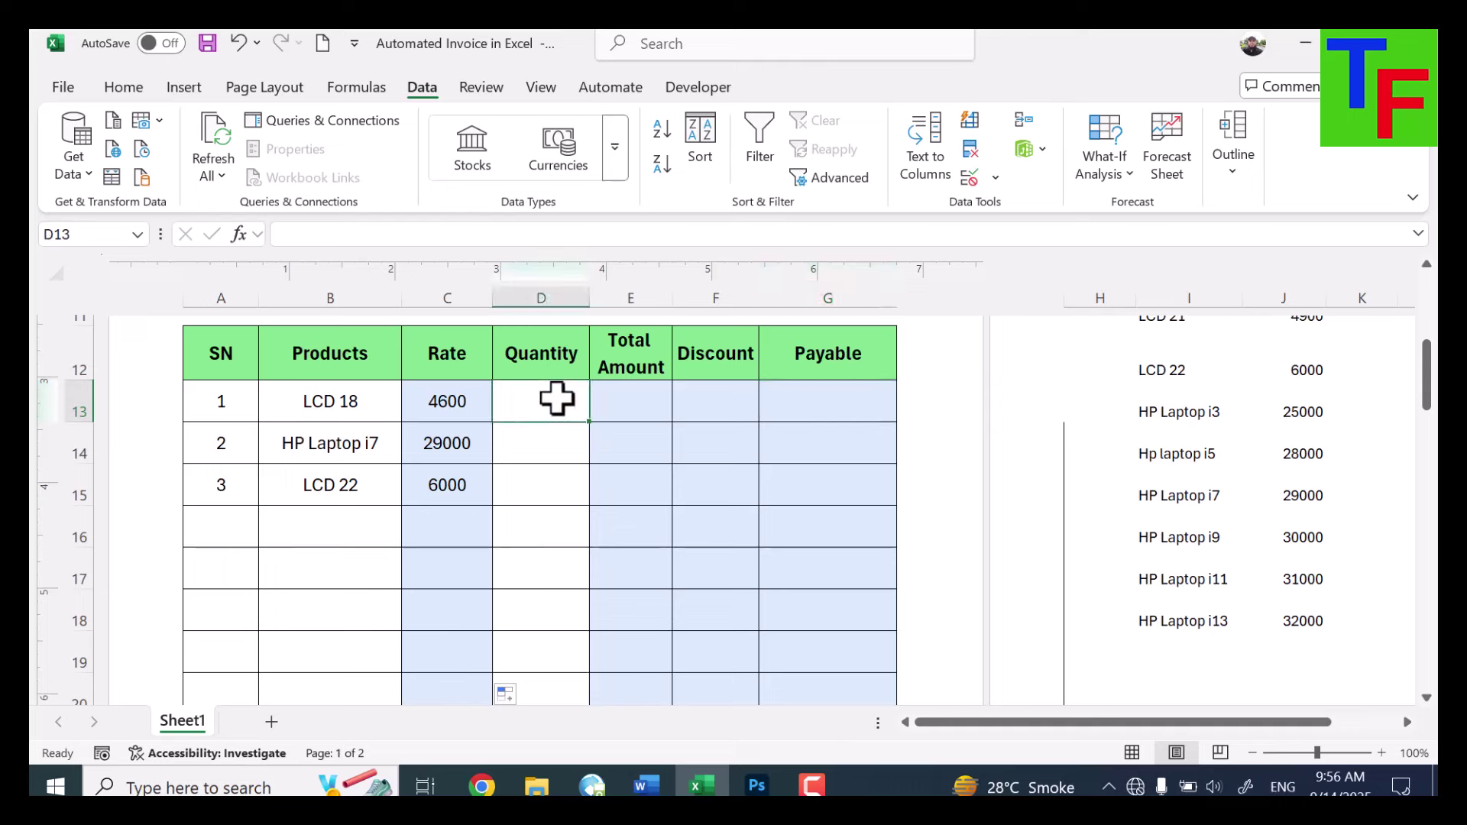
text(10)
key(Return)
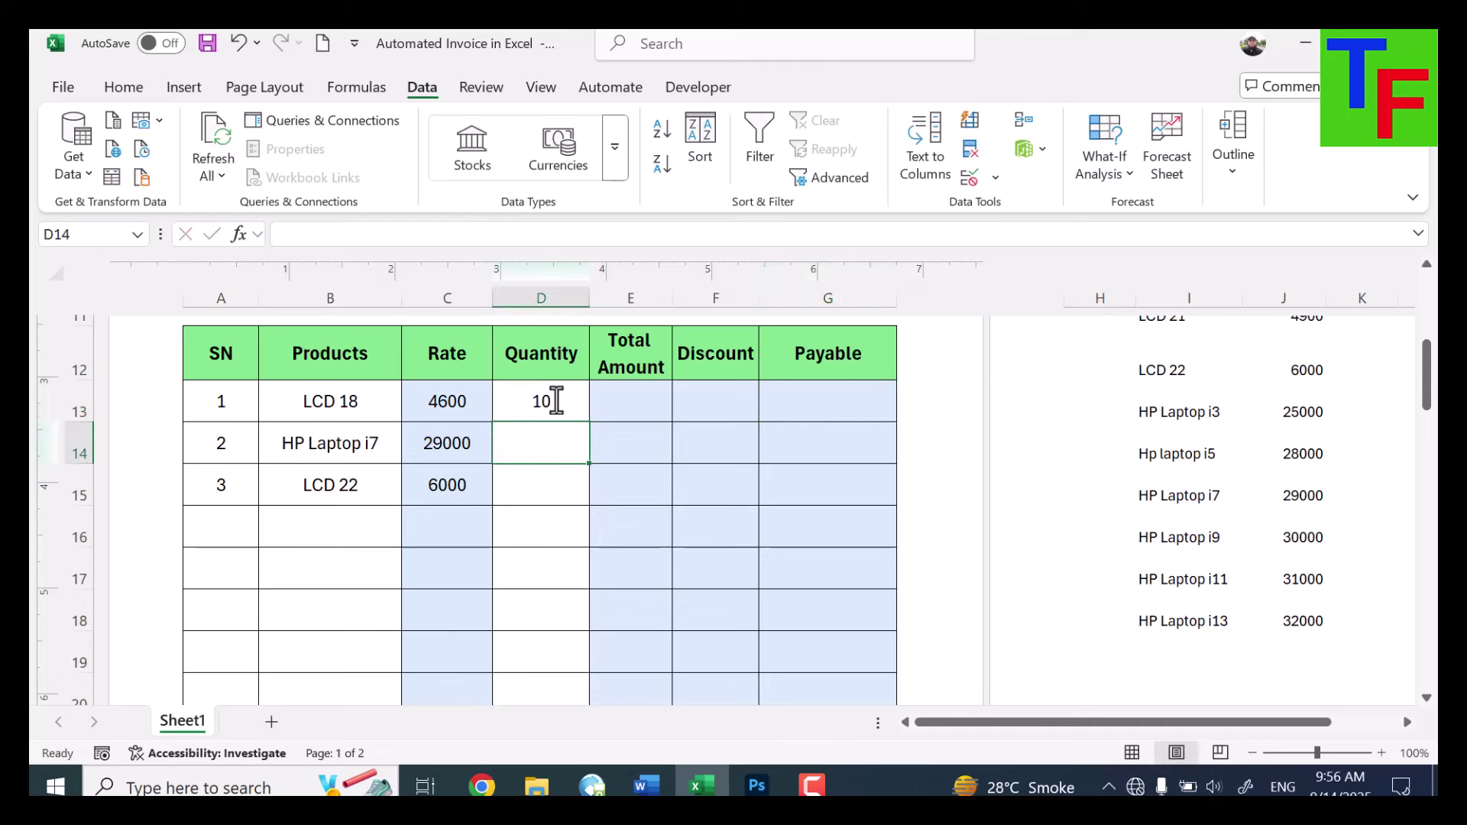
Enter the total amount formula =C13*D13 in E13 and fill it down the Total Amount column to E20
key(Up)
key(Right)
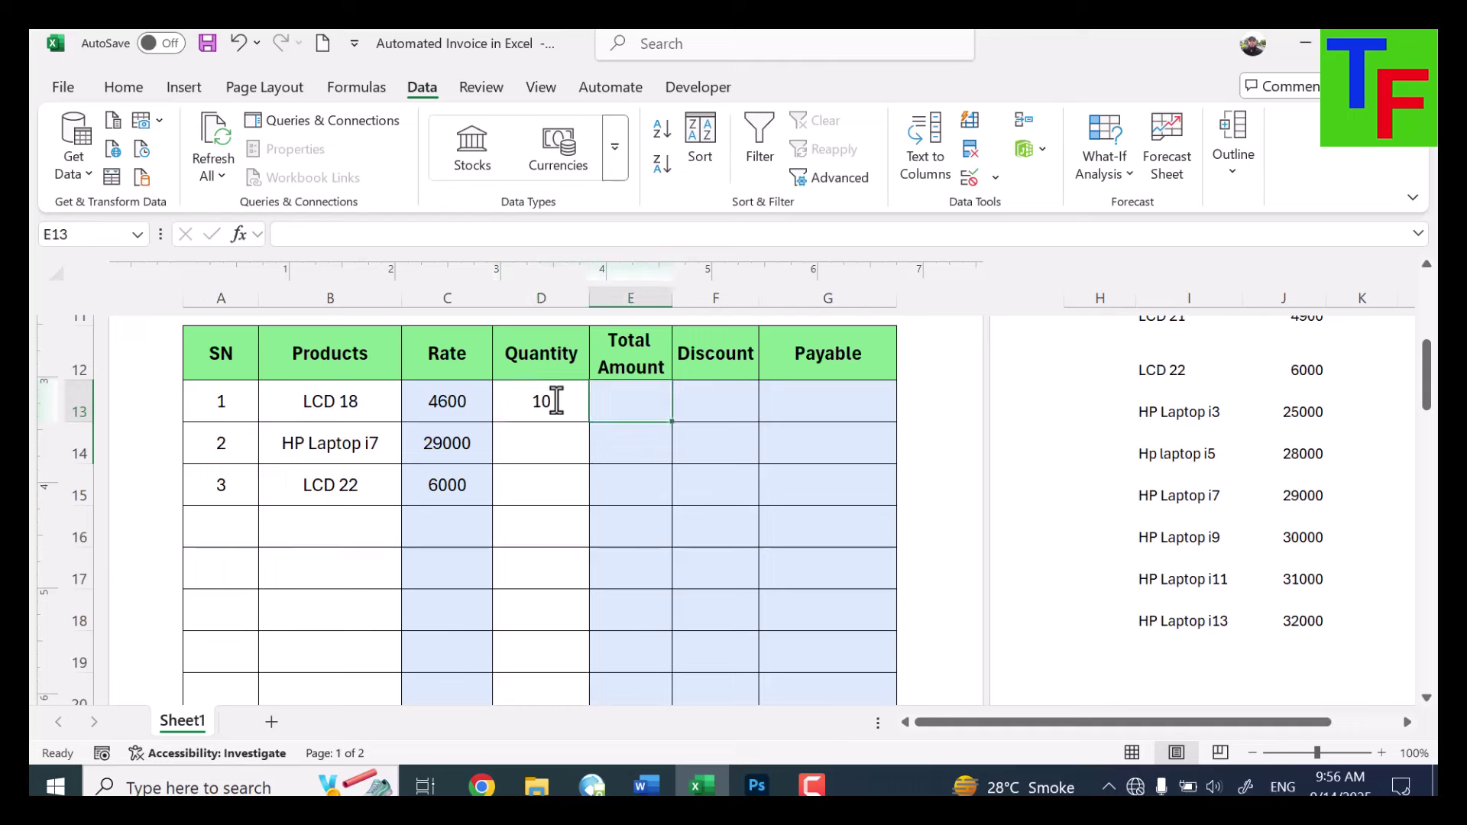
text(=C13*D13)
key(Return)
click(631, 401)
drag(671, 421, 656, 688)
Wrap the E13 formula as =IFERROR(C13*D13, "") and refill the Total Amount column down to E20
click(289, 234)
text(iferr)
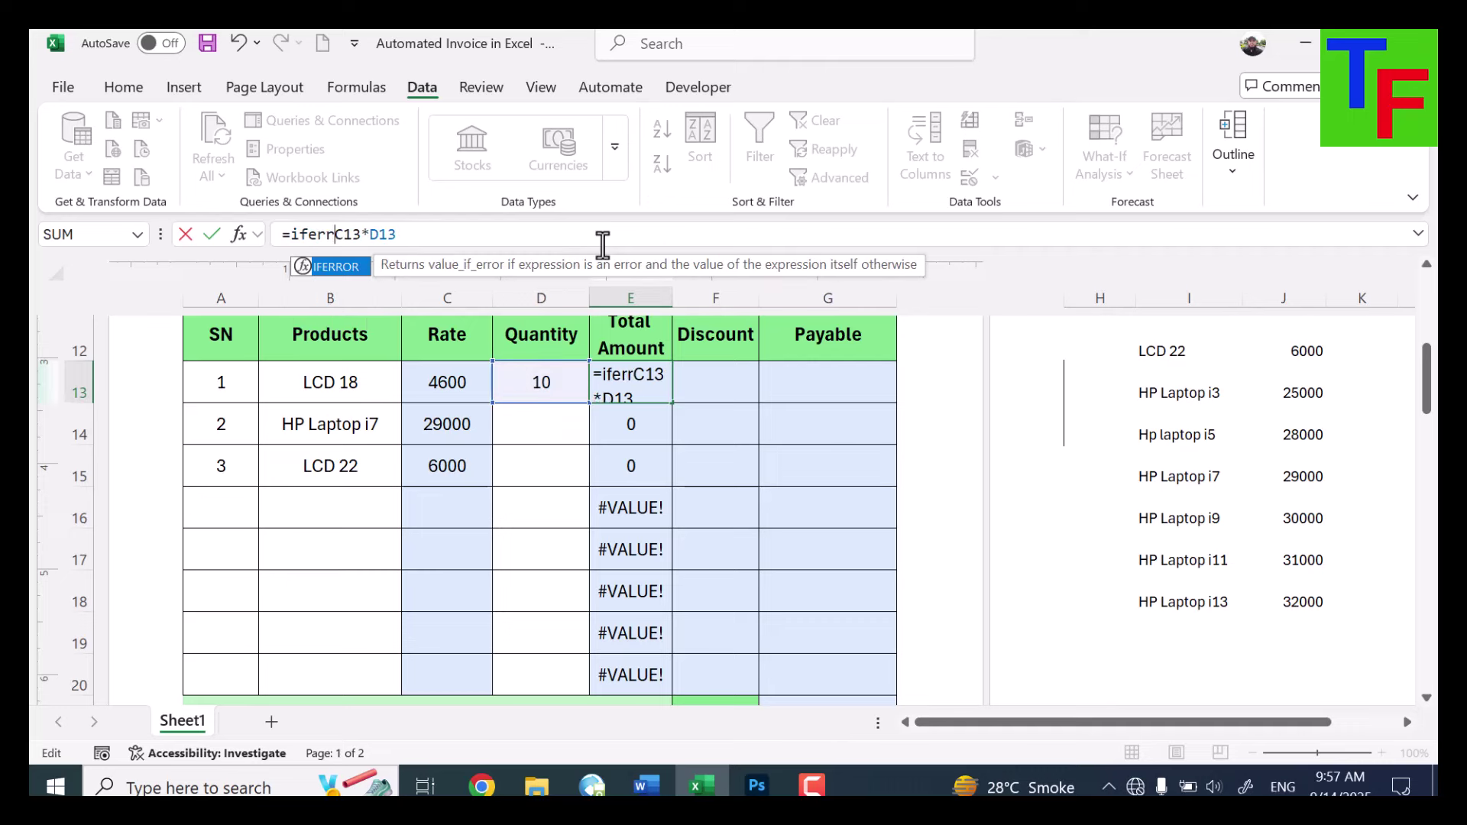
text(or)
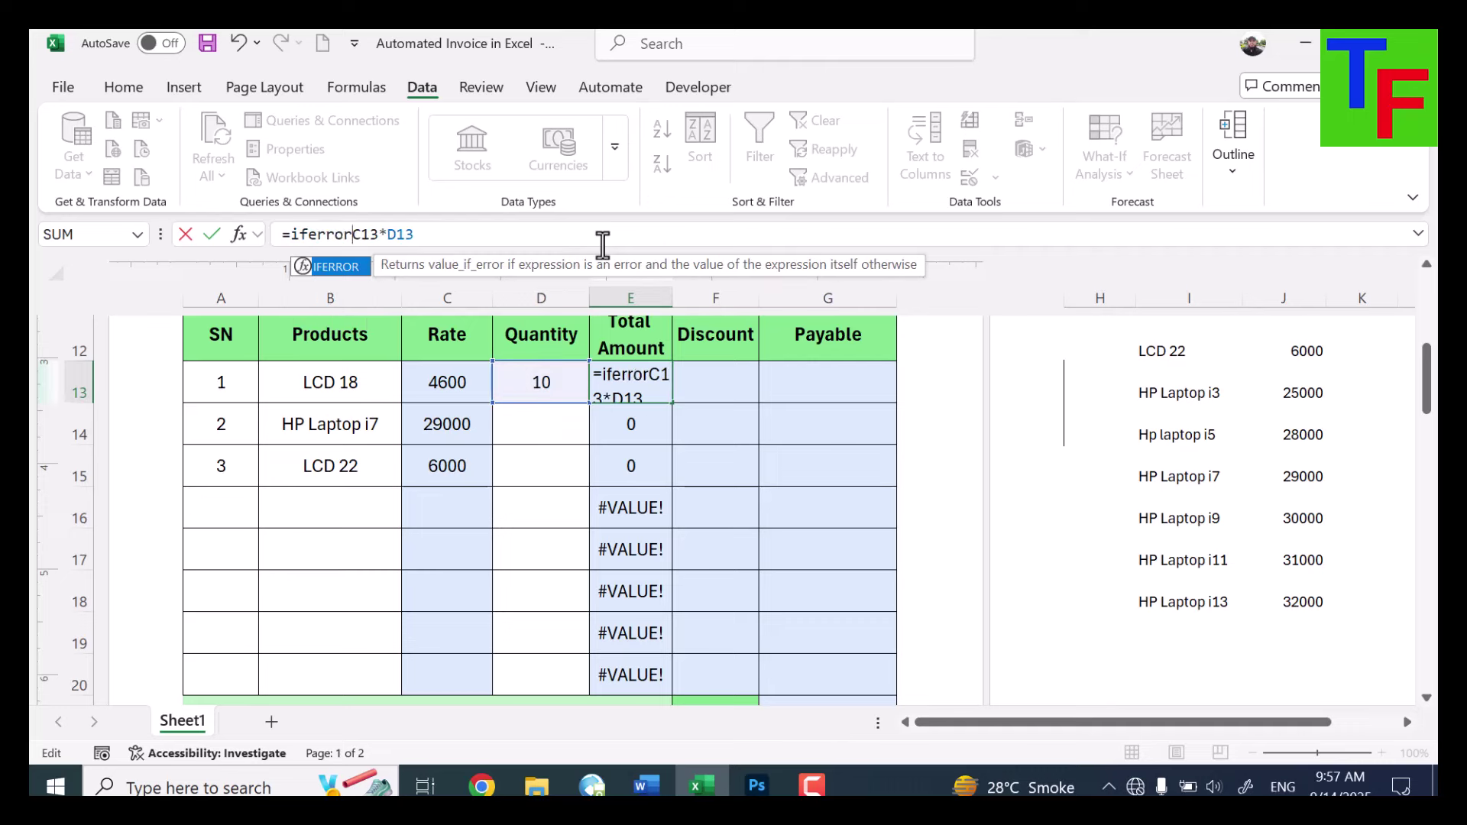
text(()
click(465, 234)
text(, ""))
key(Return)
click(630, 382)
drag(672, 403, 656, 684)
Enter the discount formula =IFERROR(E13*2%, "") in F13 and fill it down the Discount column to F20
click(715, 382)
text(=E13*2%)
click(720, 384)
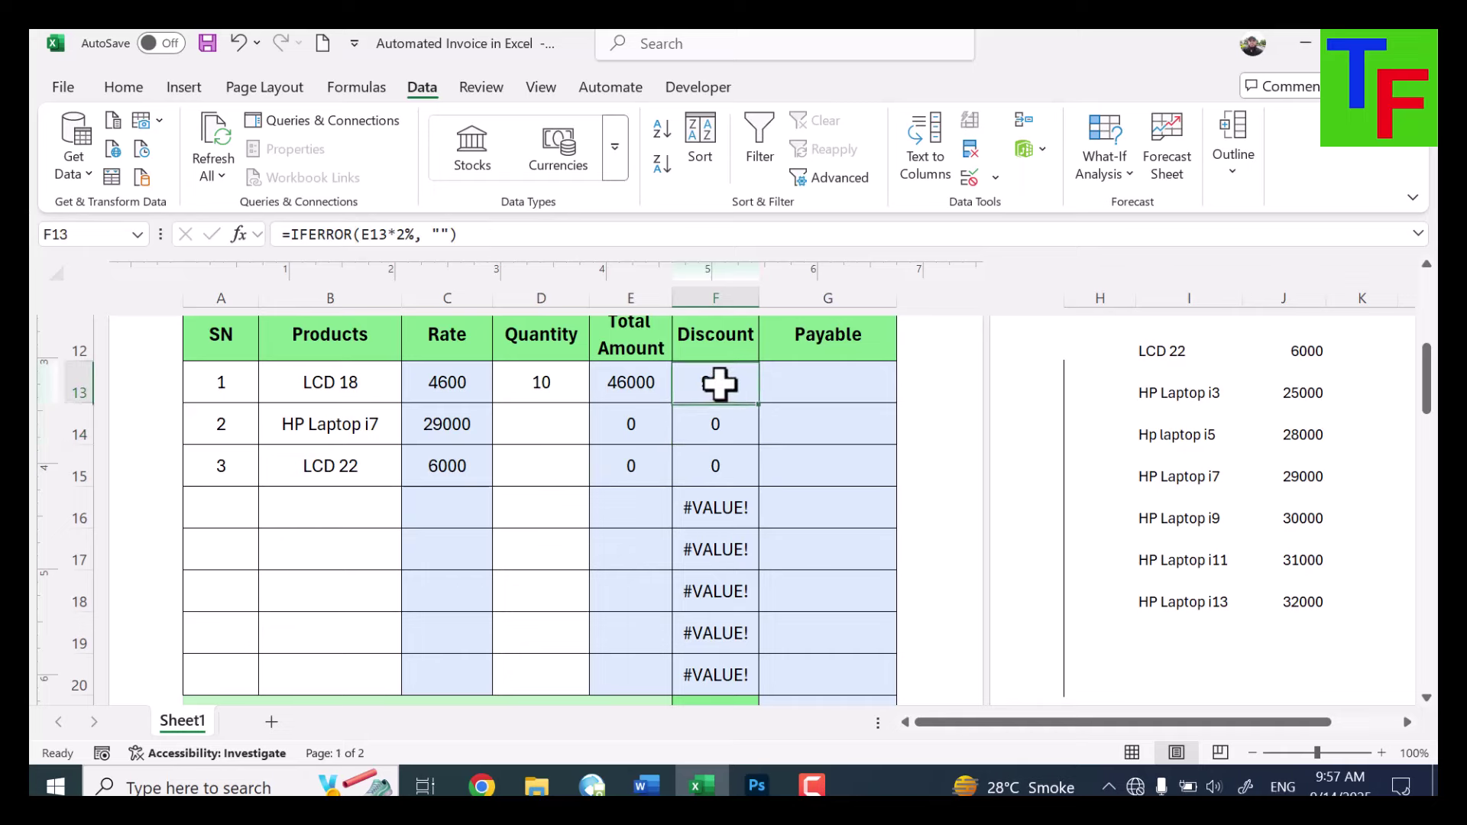
drag(759, 405, 776, 453)
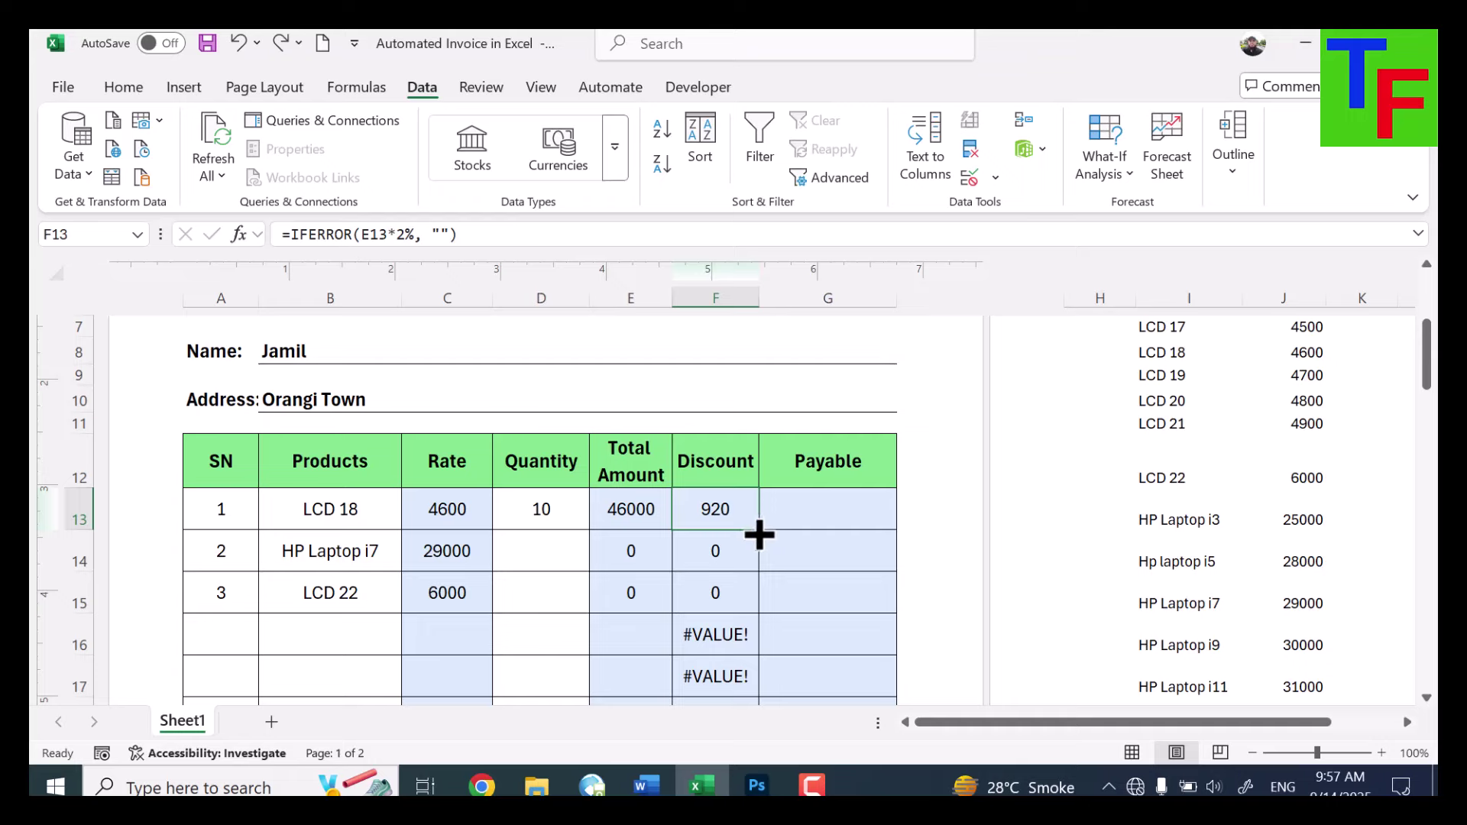
drag(762, 534, 721, 604)
Enter the payable formula =IFERROR(E13-F13, "") in G13 and fill it down the Payable column
scroll(864, 589, up, 2)
click(839, 524)
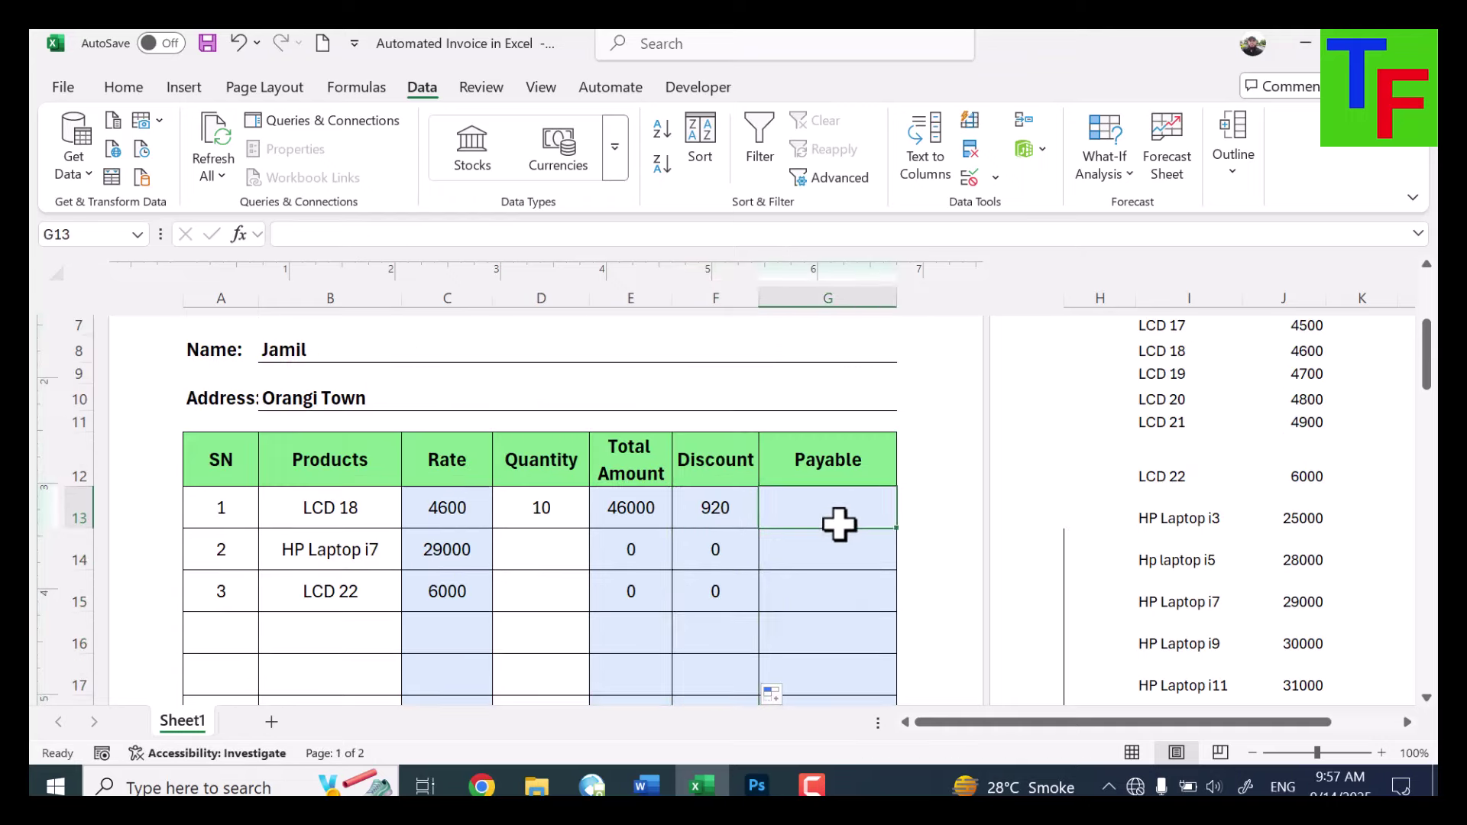
text(=E13-F13)
click(212, 234)
click(288, 236)
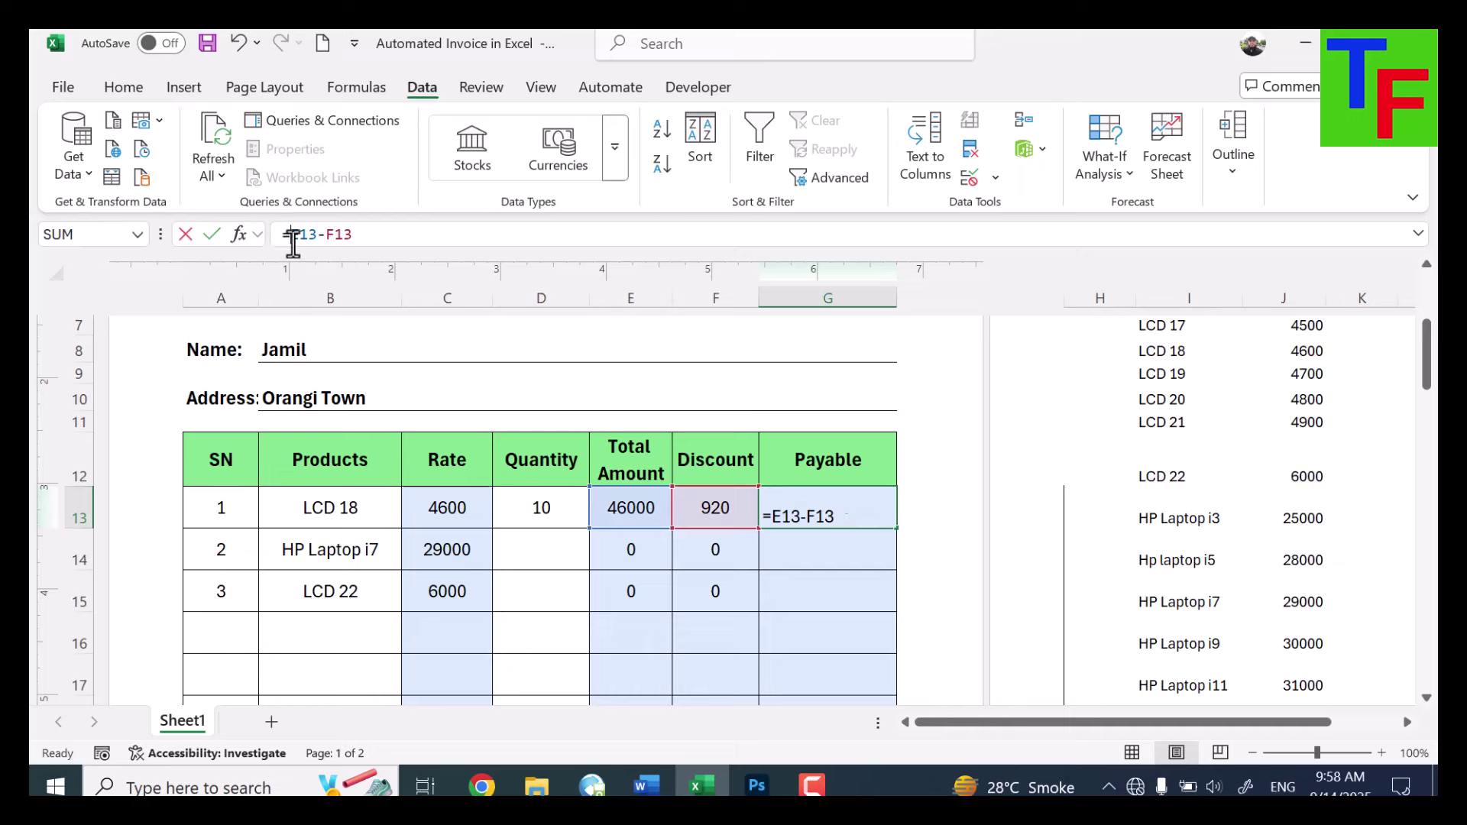
text(iferror)
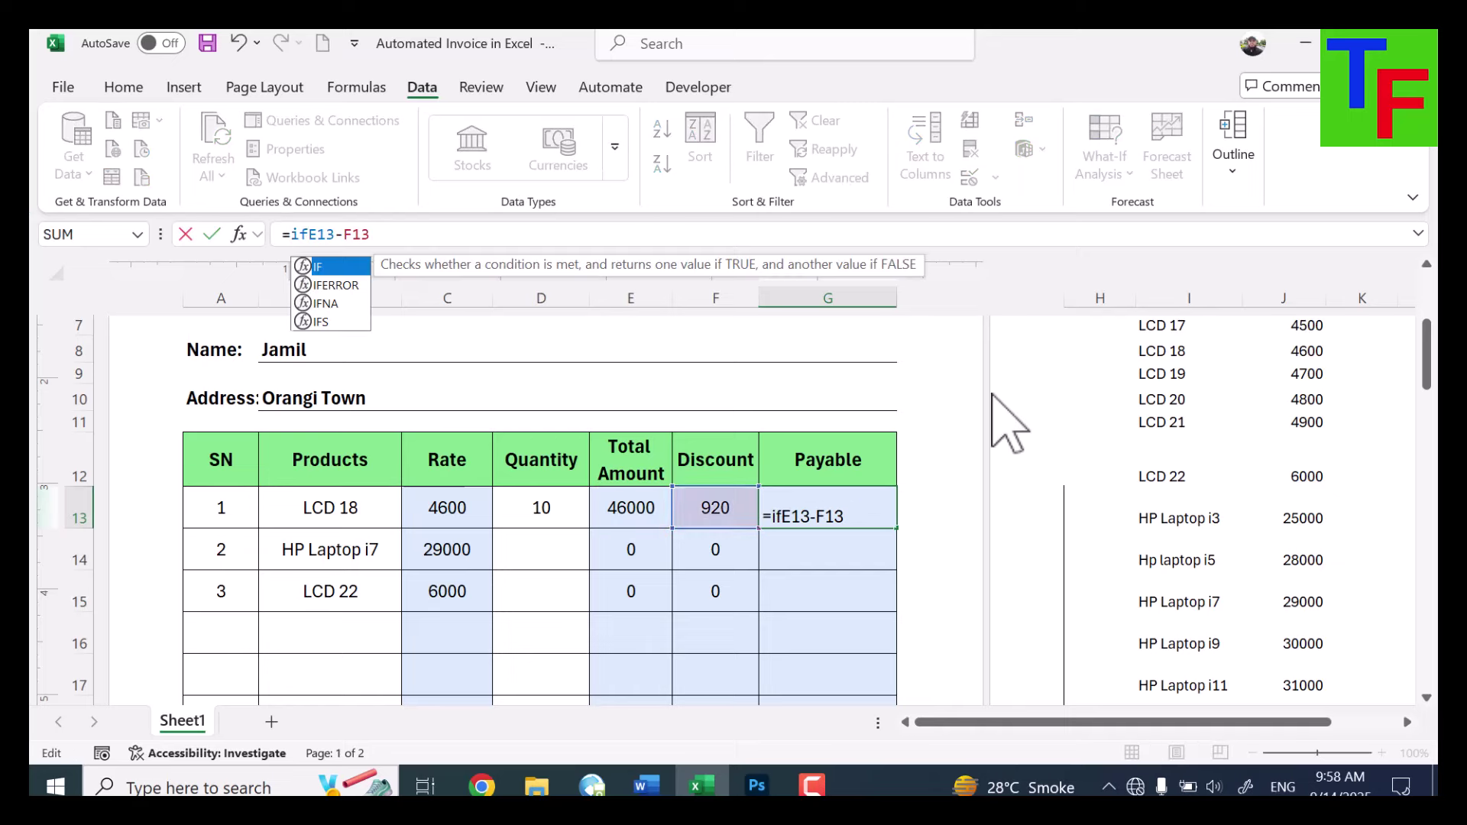
text(()
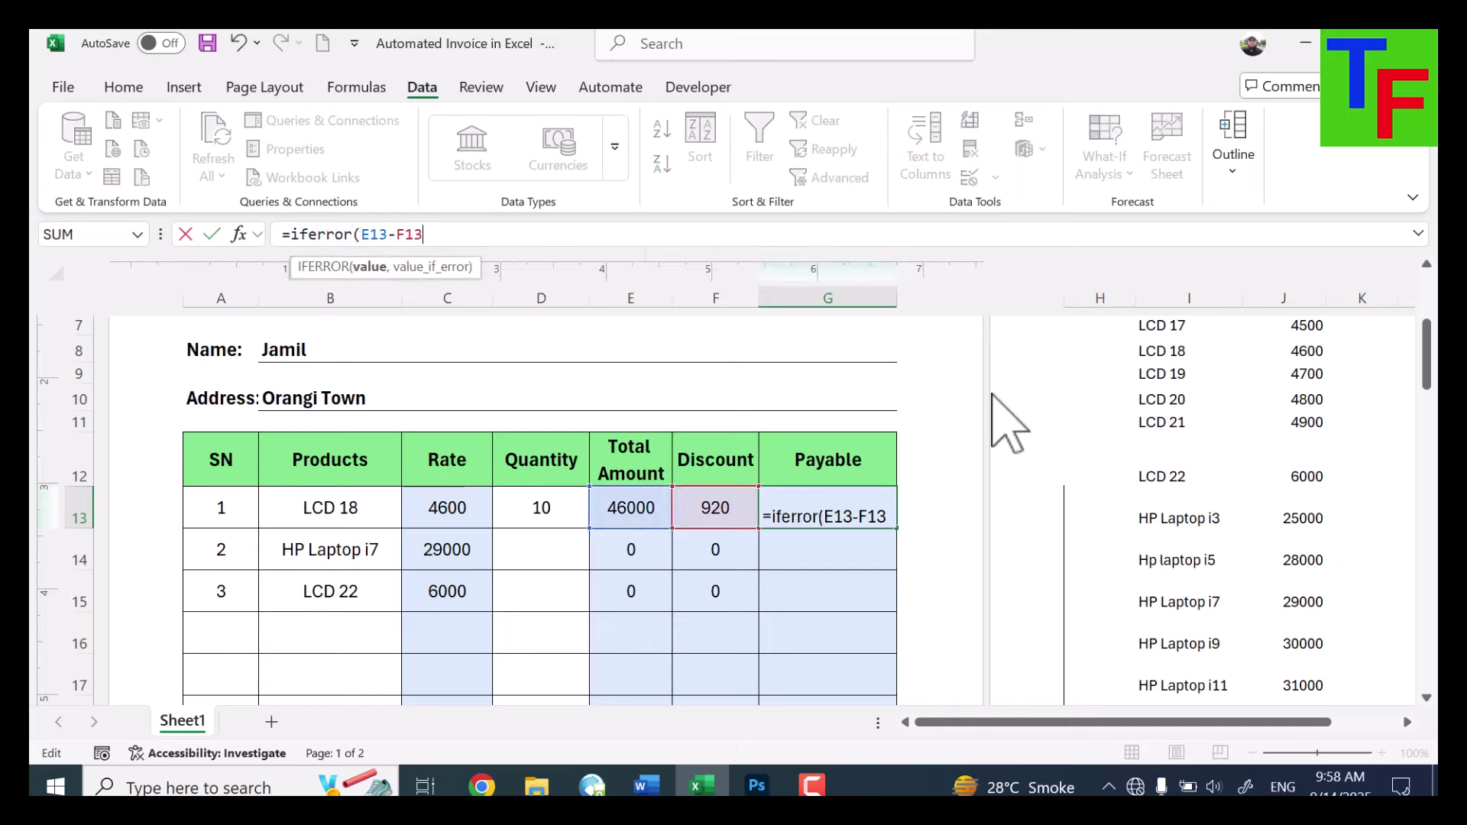
text(, ")
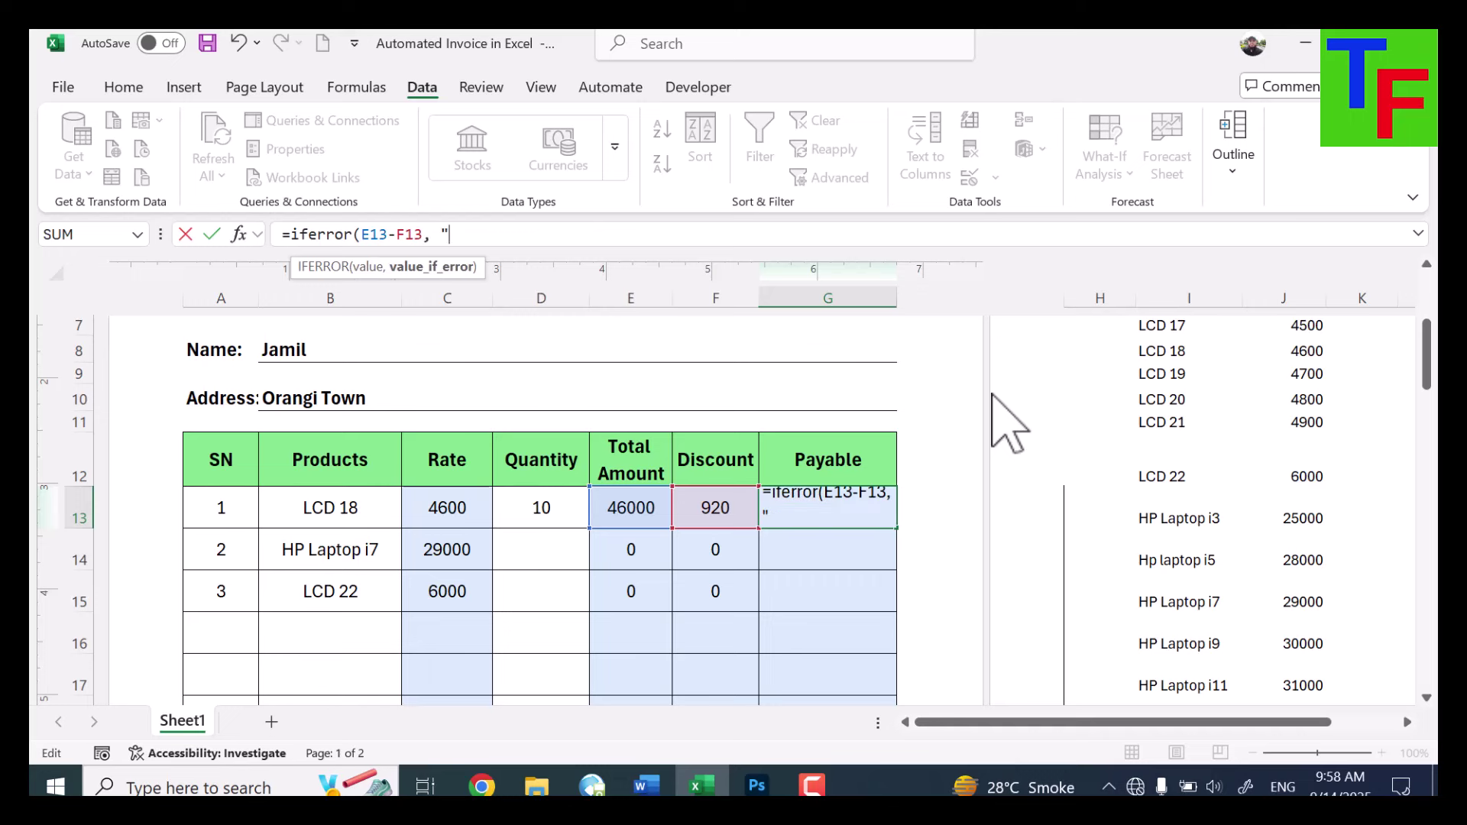
text("))
key(Return)
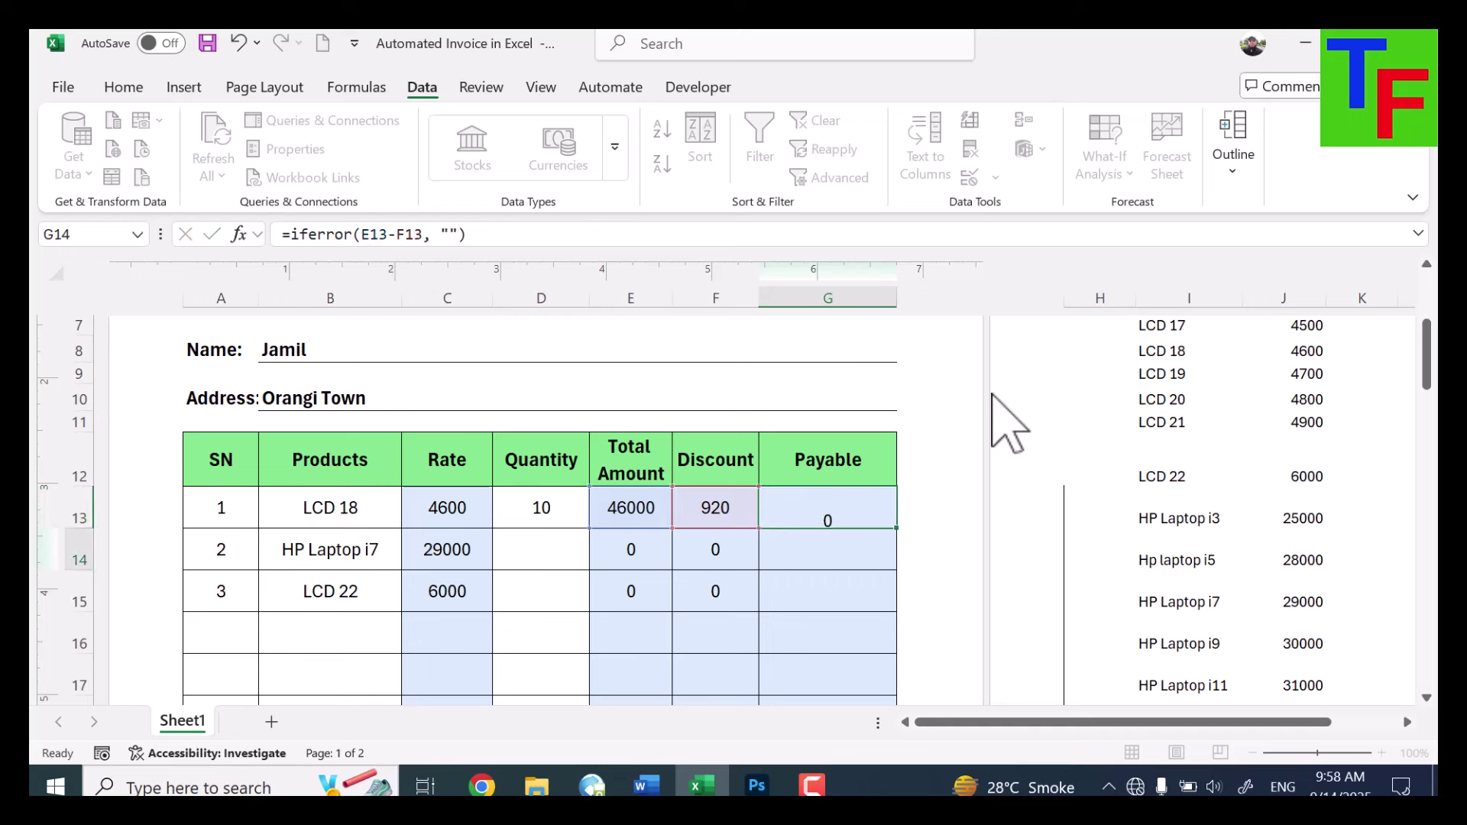
Enter =SUM(G13:G20) in the Total cell G21 and =G21*15% in the GST 15% cell G22
scroll(884, 541, down, 1)
scroll(880, 535, down, 3)
click(828, 416)
text(=sum(G13:G20))
key(Return)
text(=G21*15%)
key(Return)
Enter the final Payable formula =G21+G22 in G23
text(=)
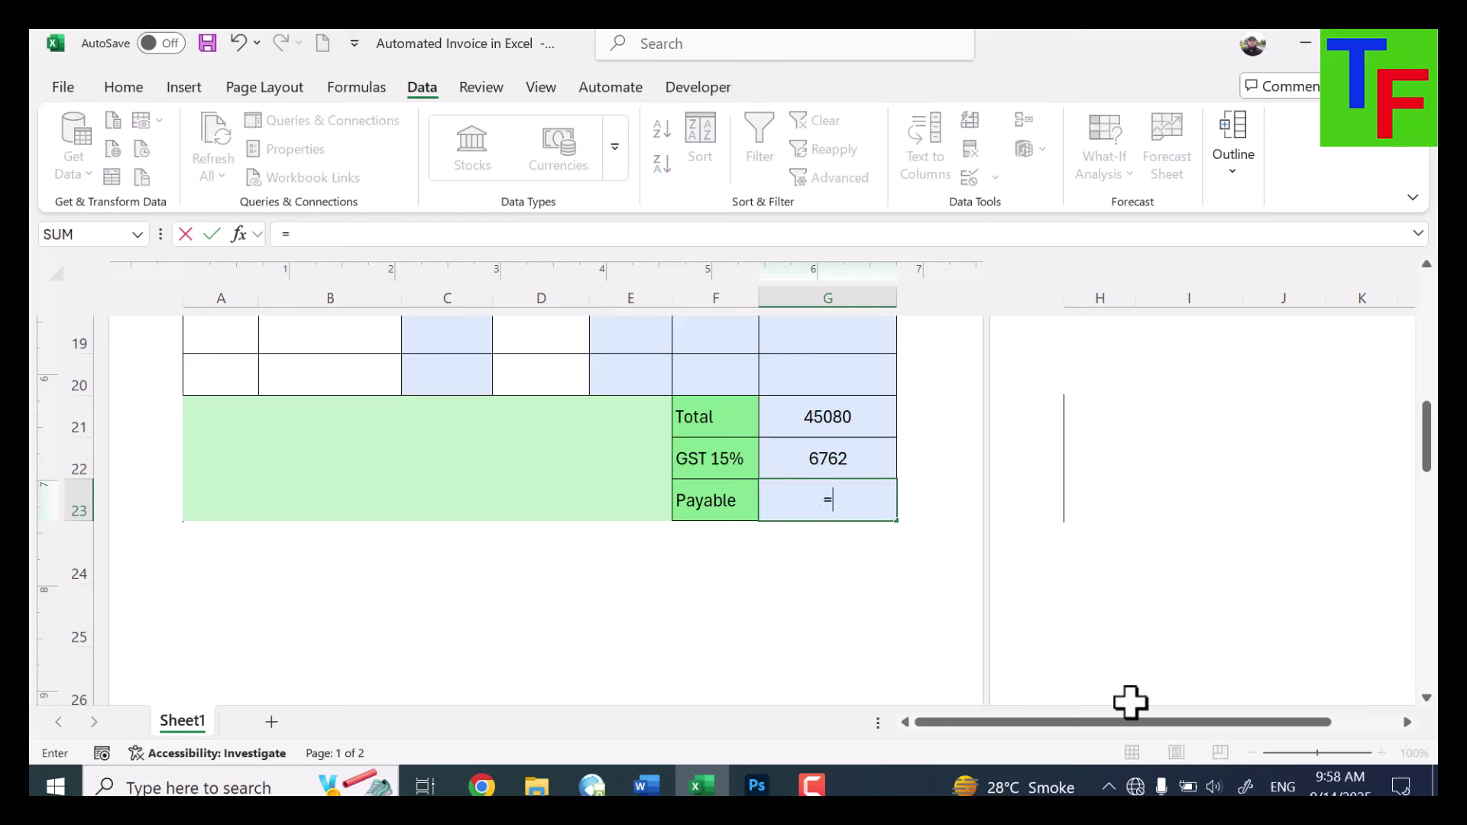
key(Up)
key(Up)
text(+)
key(Up)
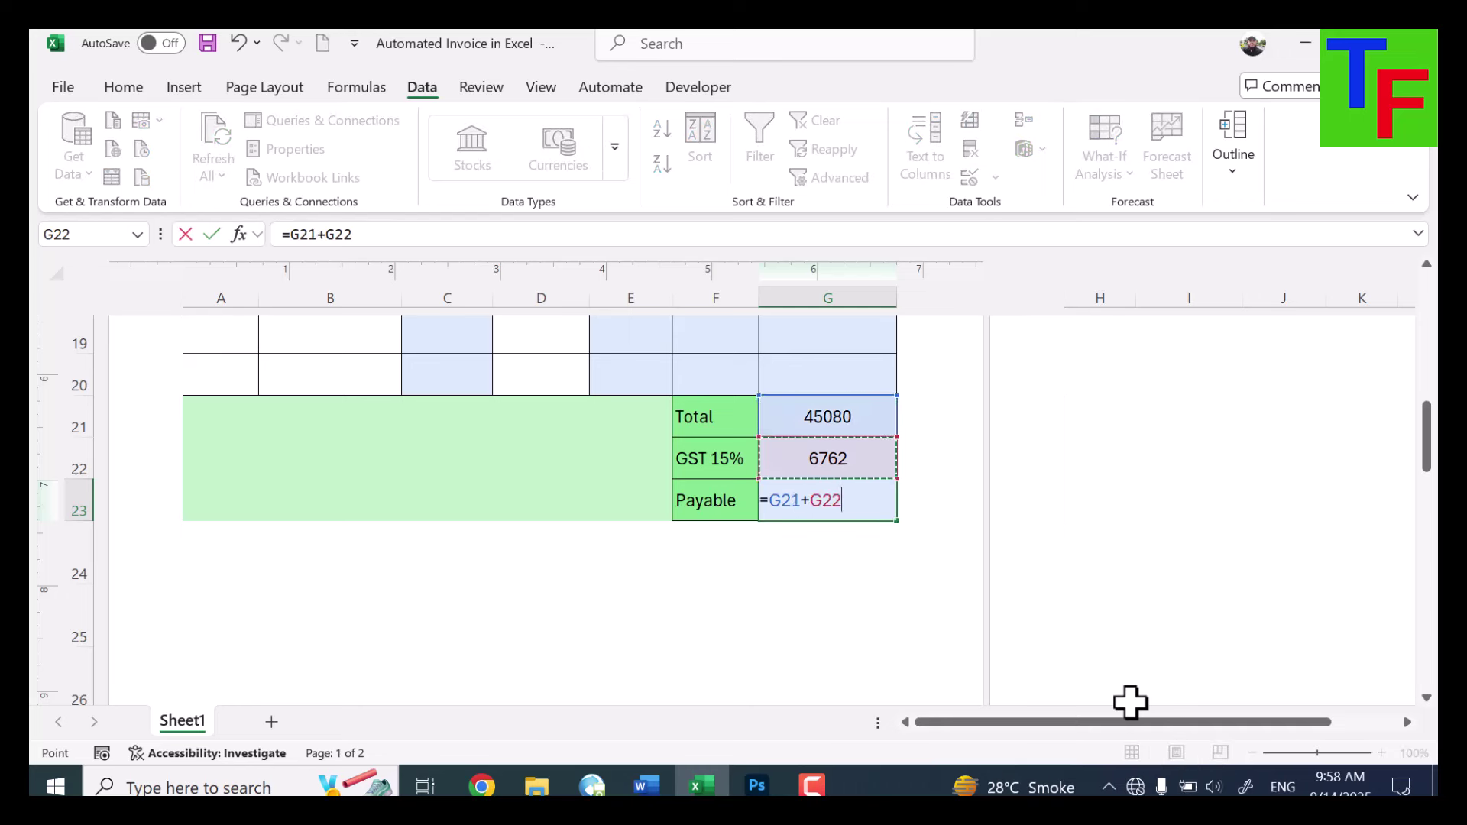
key(Return)
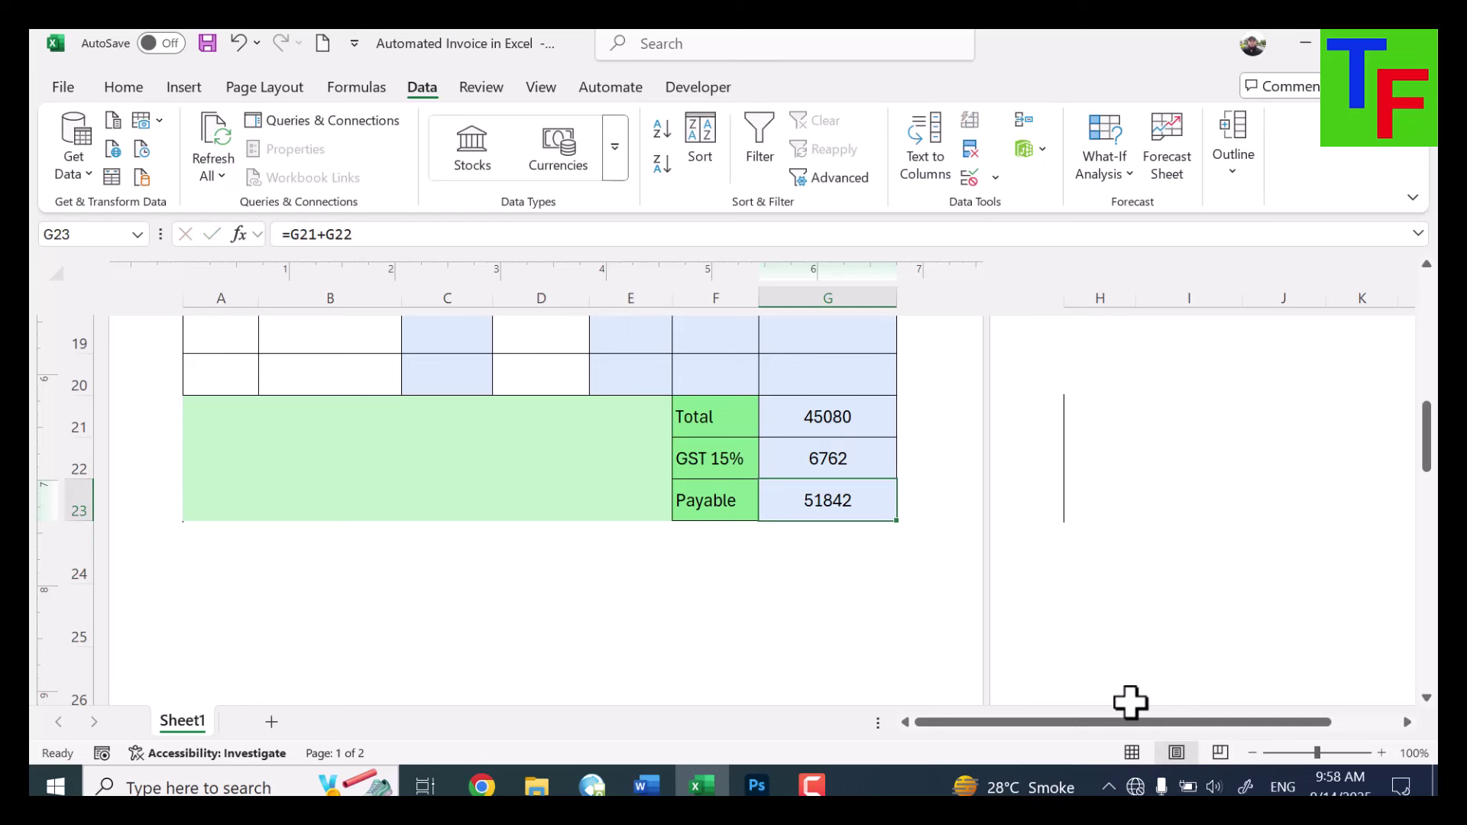
Enter =IF(G23>=100000, "Thank you, You are so special", "Thank you") in the merged green cell beside the totals
key(Left)
key(Left)
text(=if(G23)
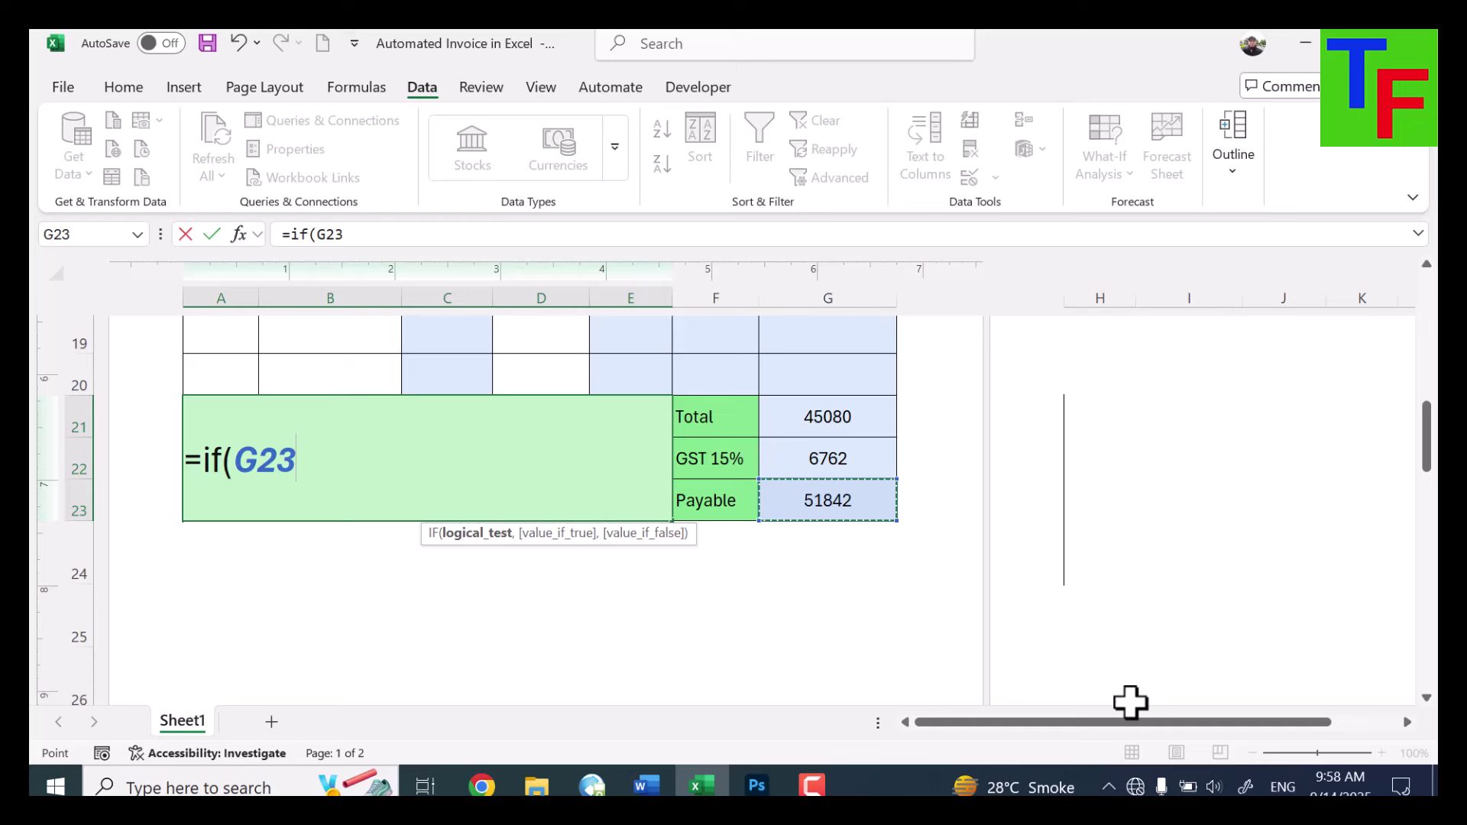
text(>=1)
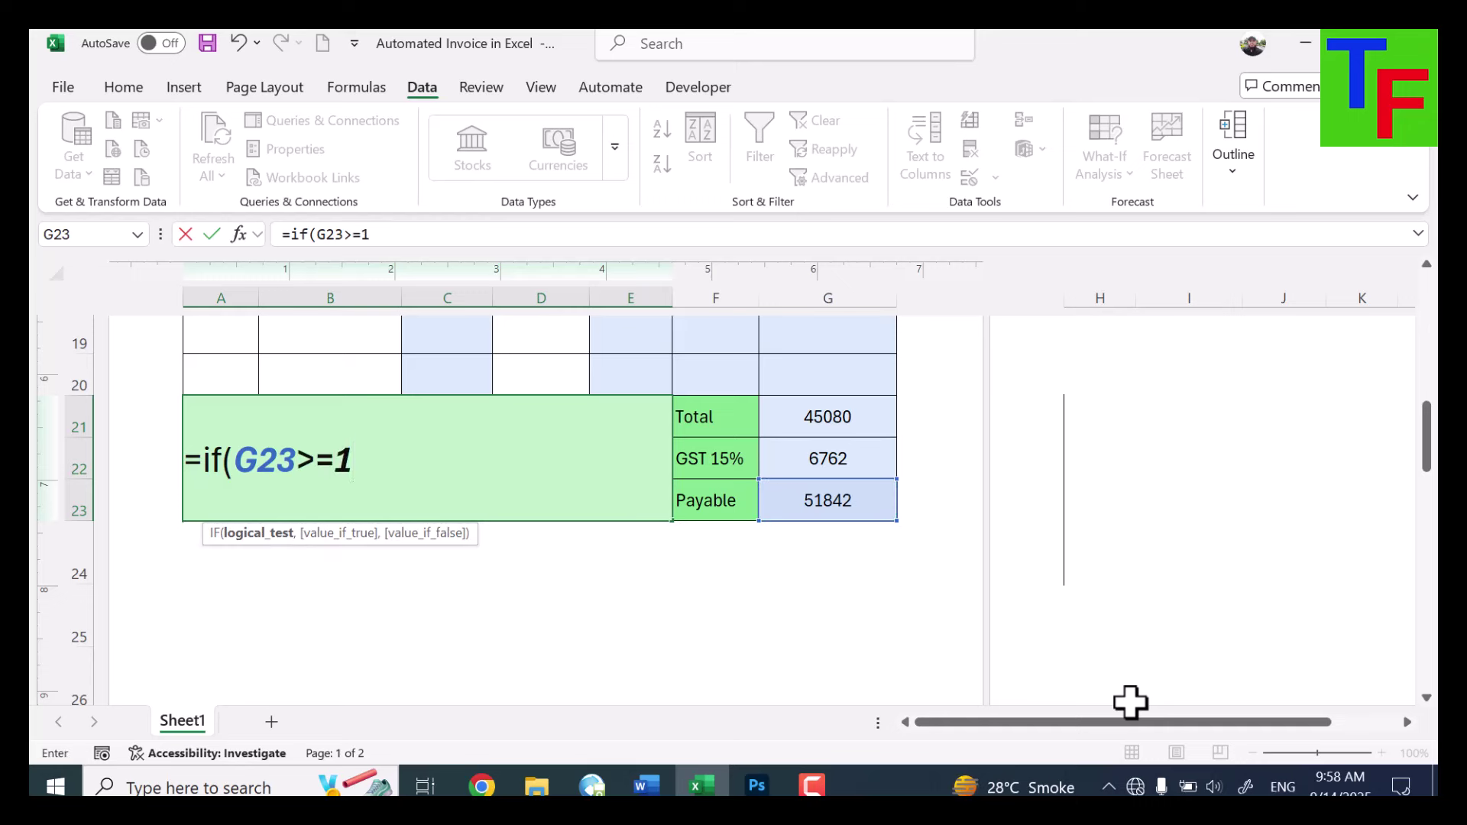
text(00000,)
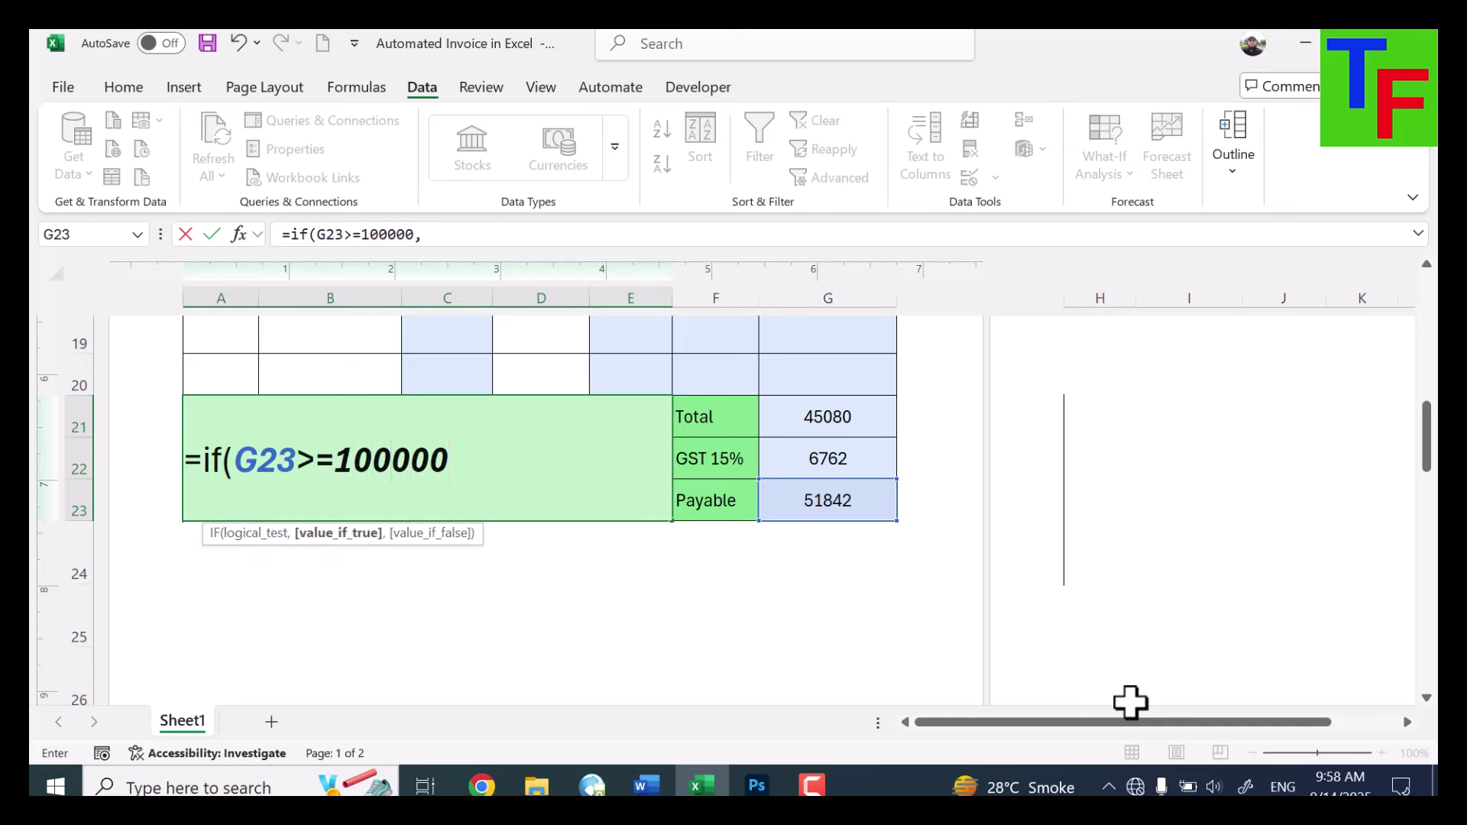
text( "Thank you, U)
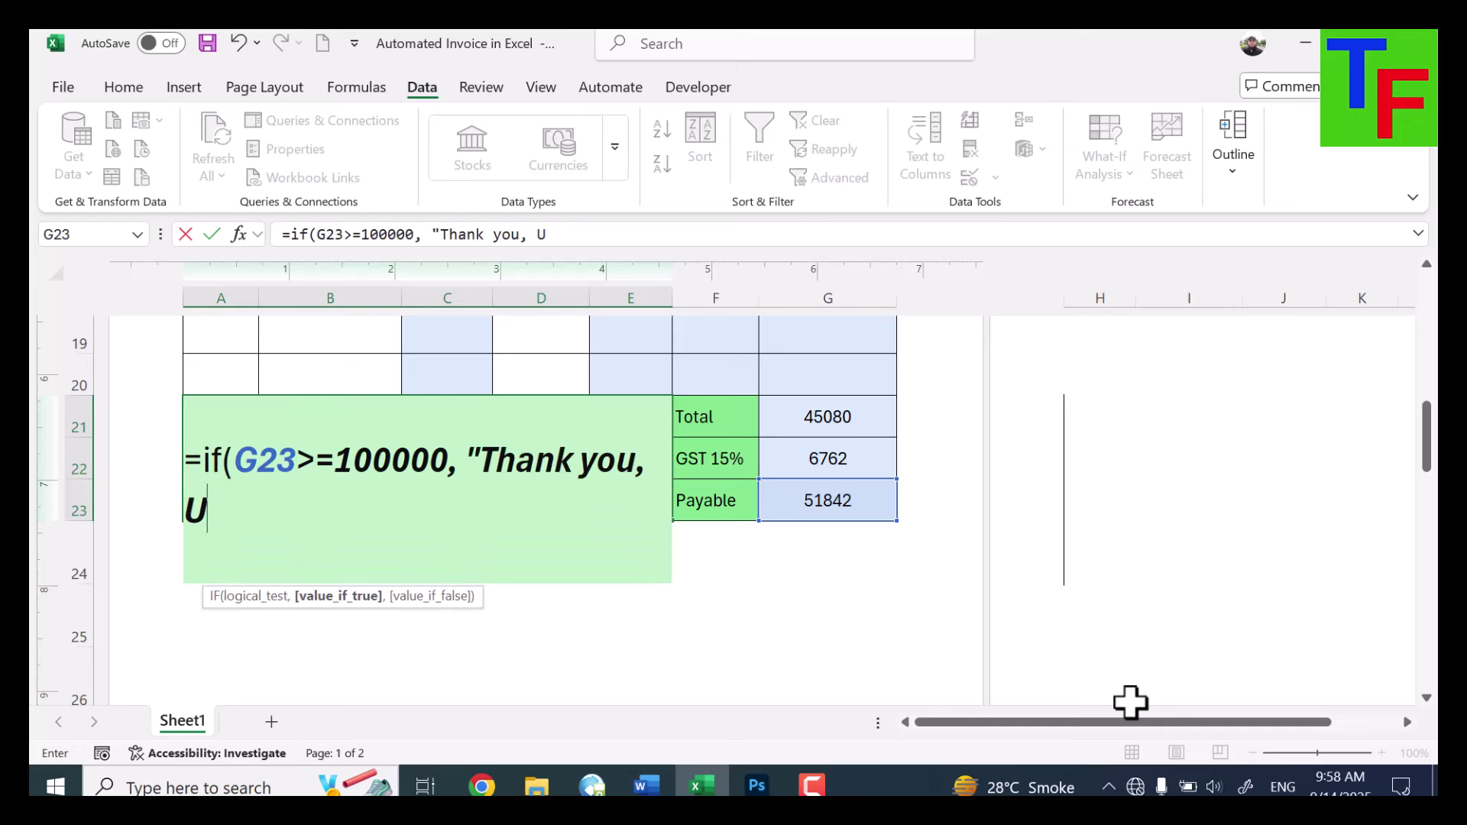
key(BackSpace)
text(Your a)
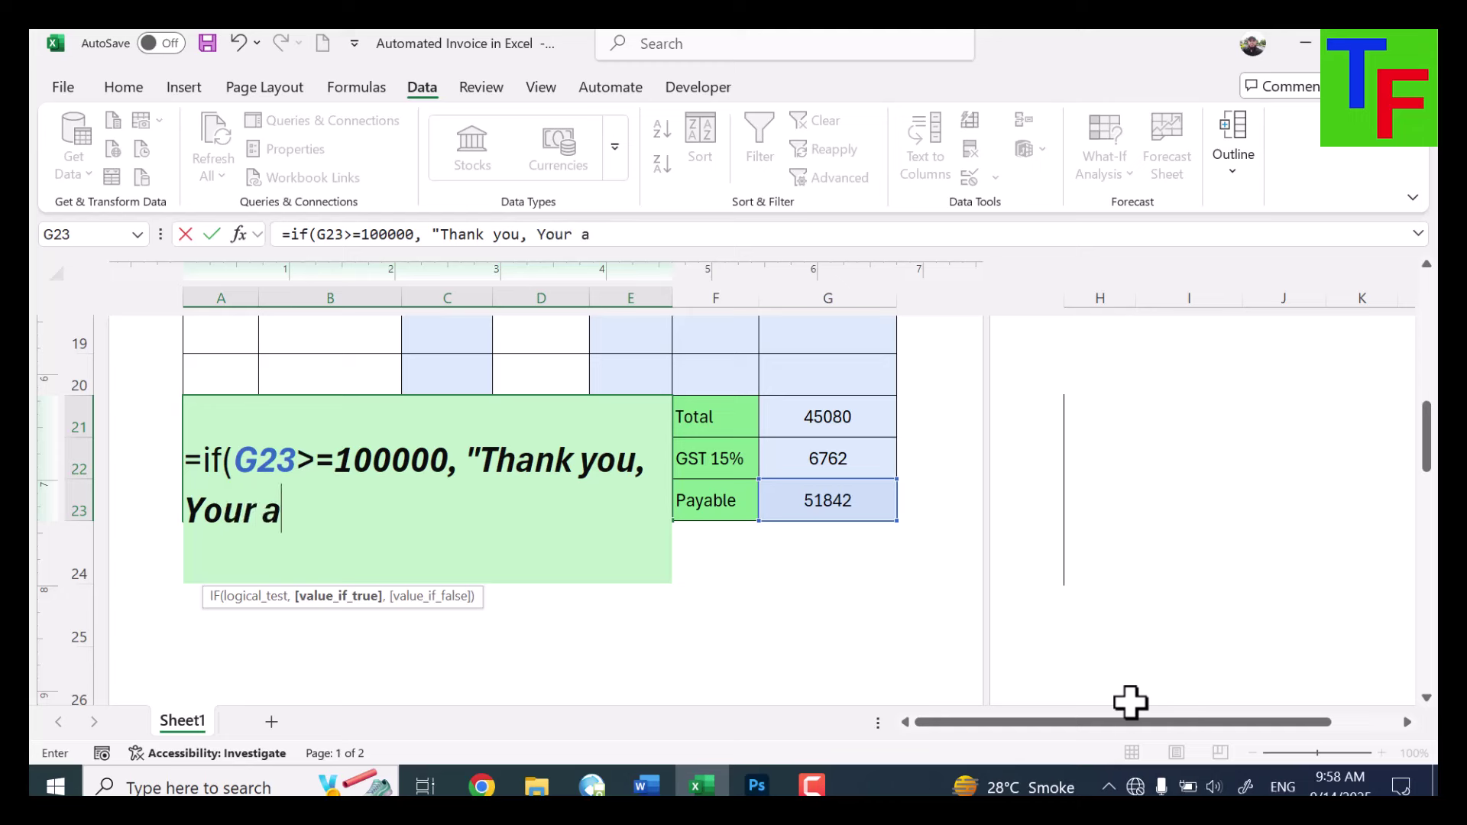
key(BackSpace)
key(BackSpace)
text(are so special)
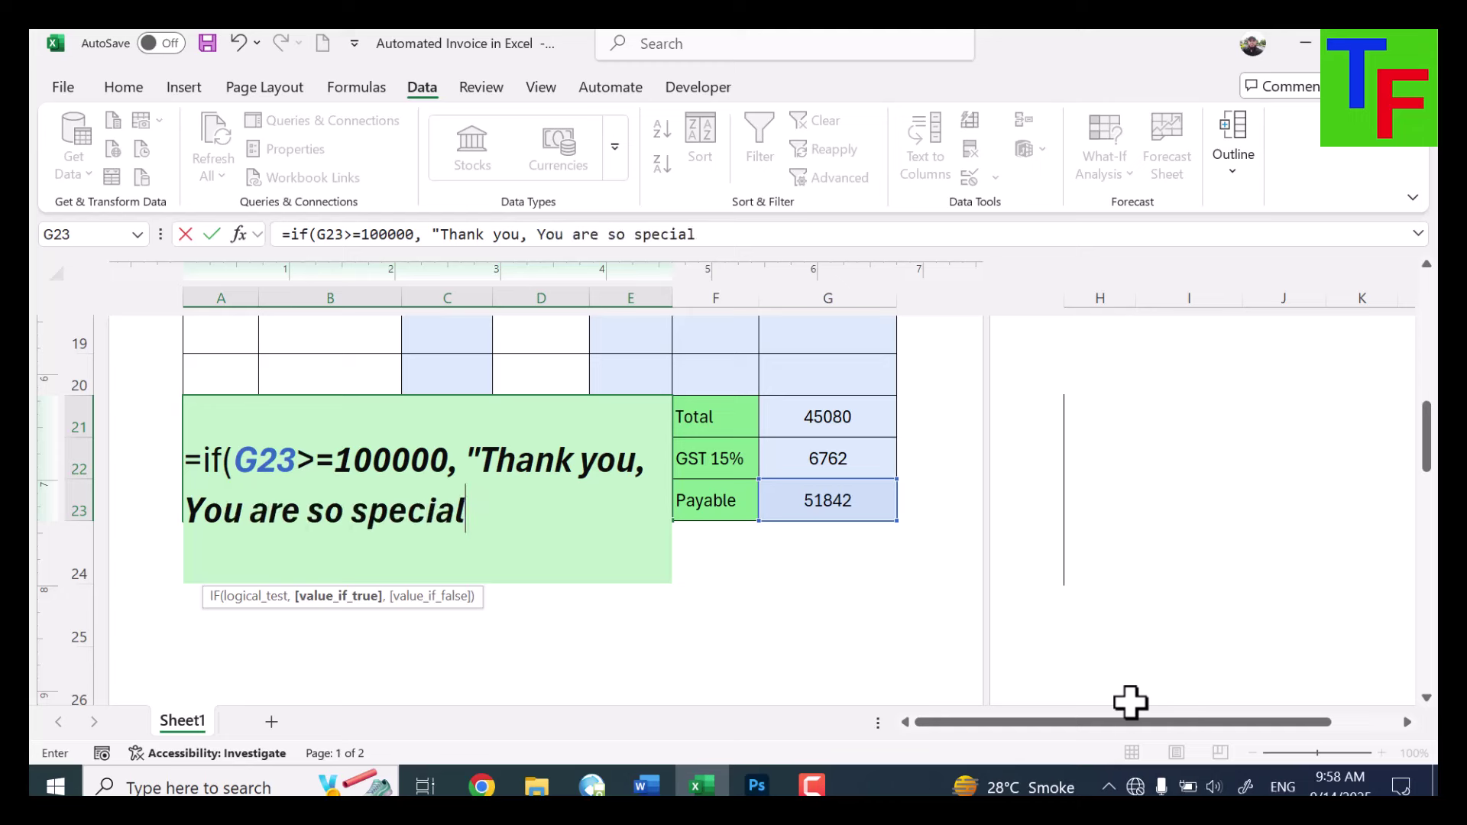
text(", )
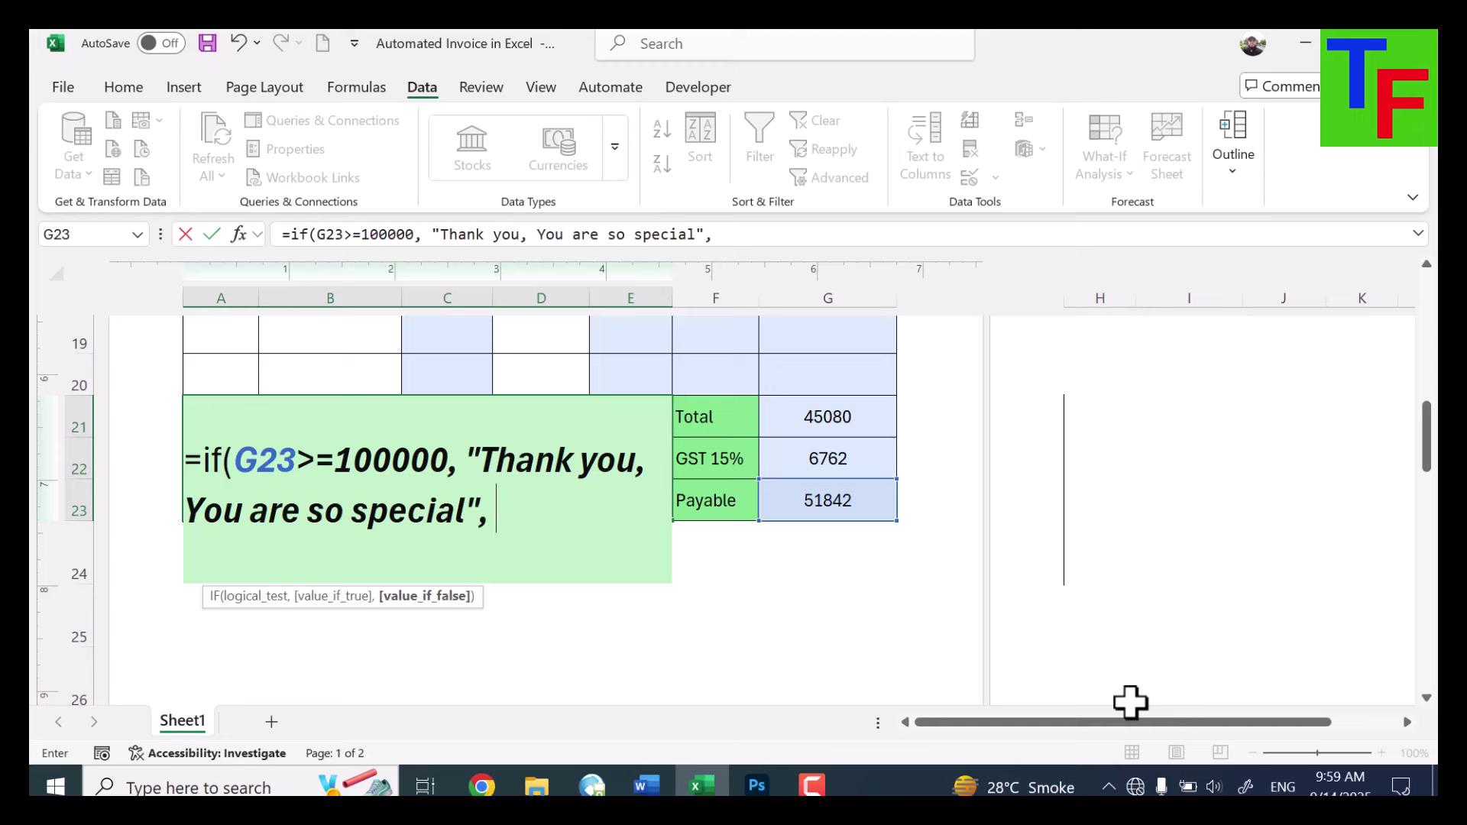
text("Thyak)
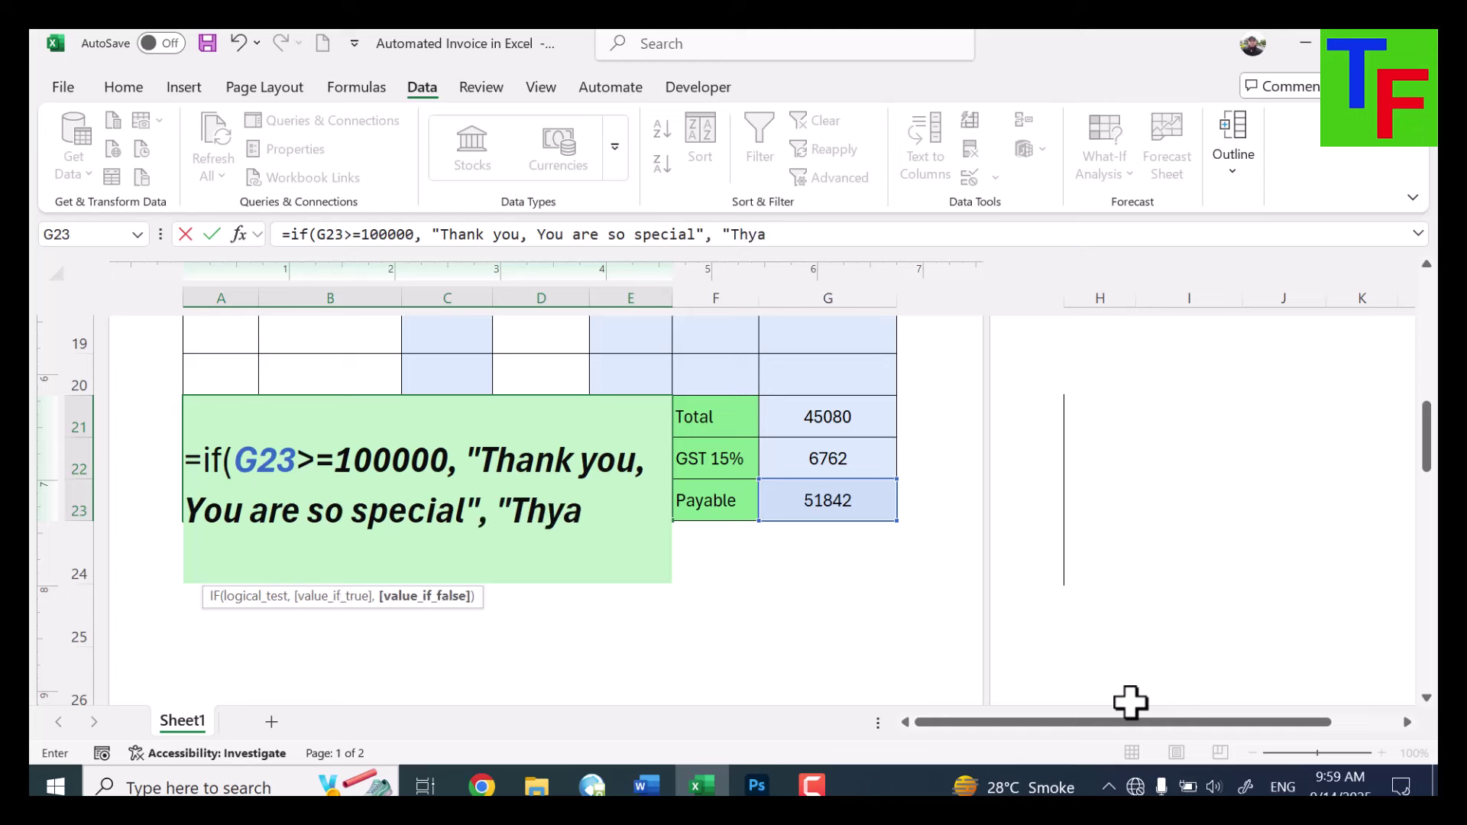
key(BackSpace)
key(BackSpace)
key(BackSpace)
text(ank you"))
key(ctrl+Return)
Test the invoice with quantities 20 in D14 and 10 in D15, and clear both cells again
scroll(616, 672, up, 2)
click(562, 374)
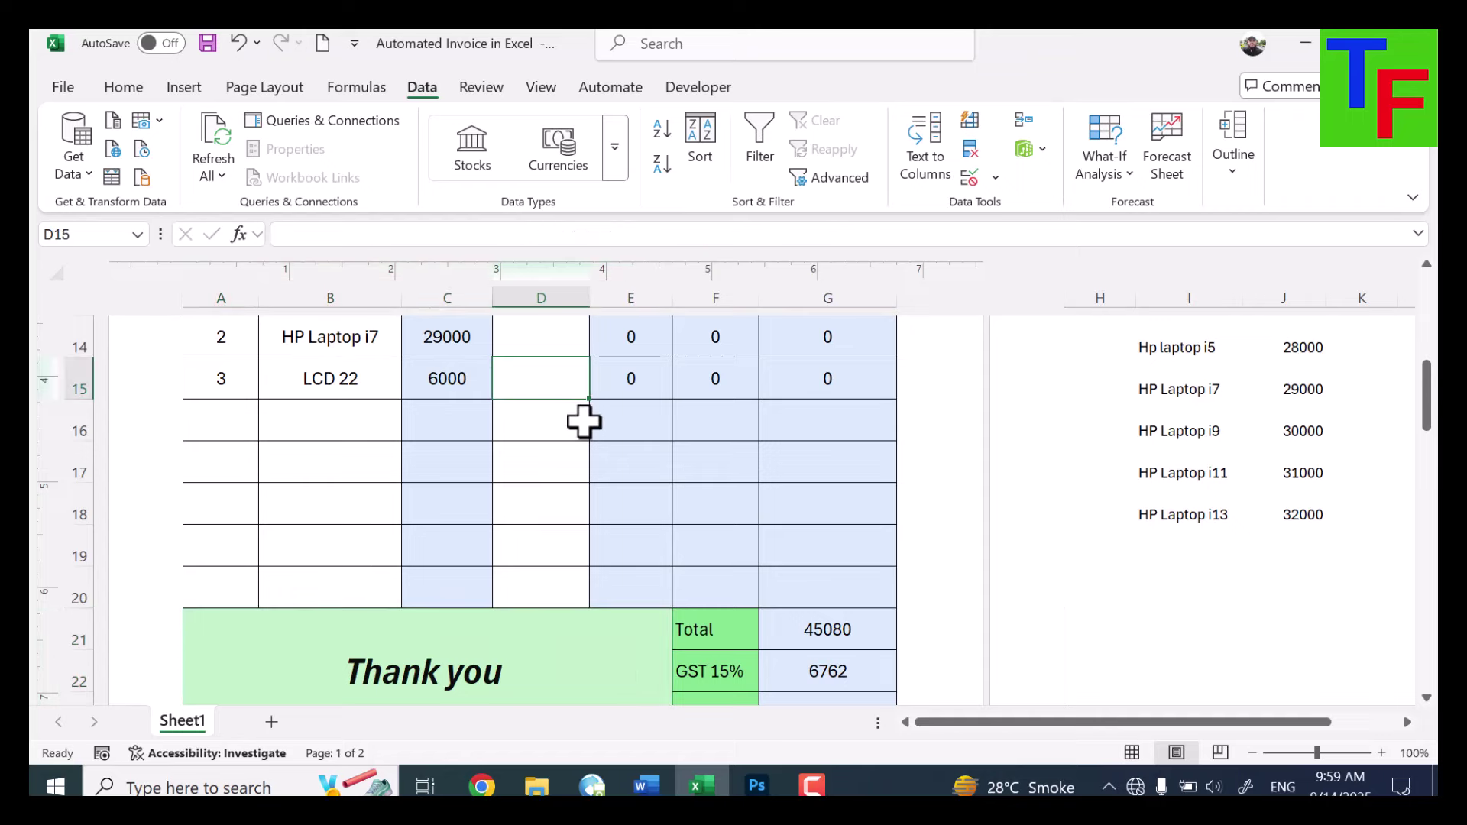
scroll(583, 421, up, 1)
click(572, 437)
text(2)
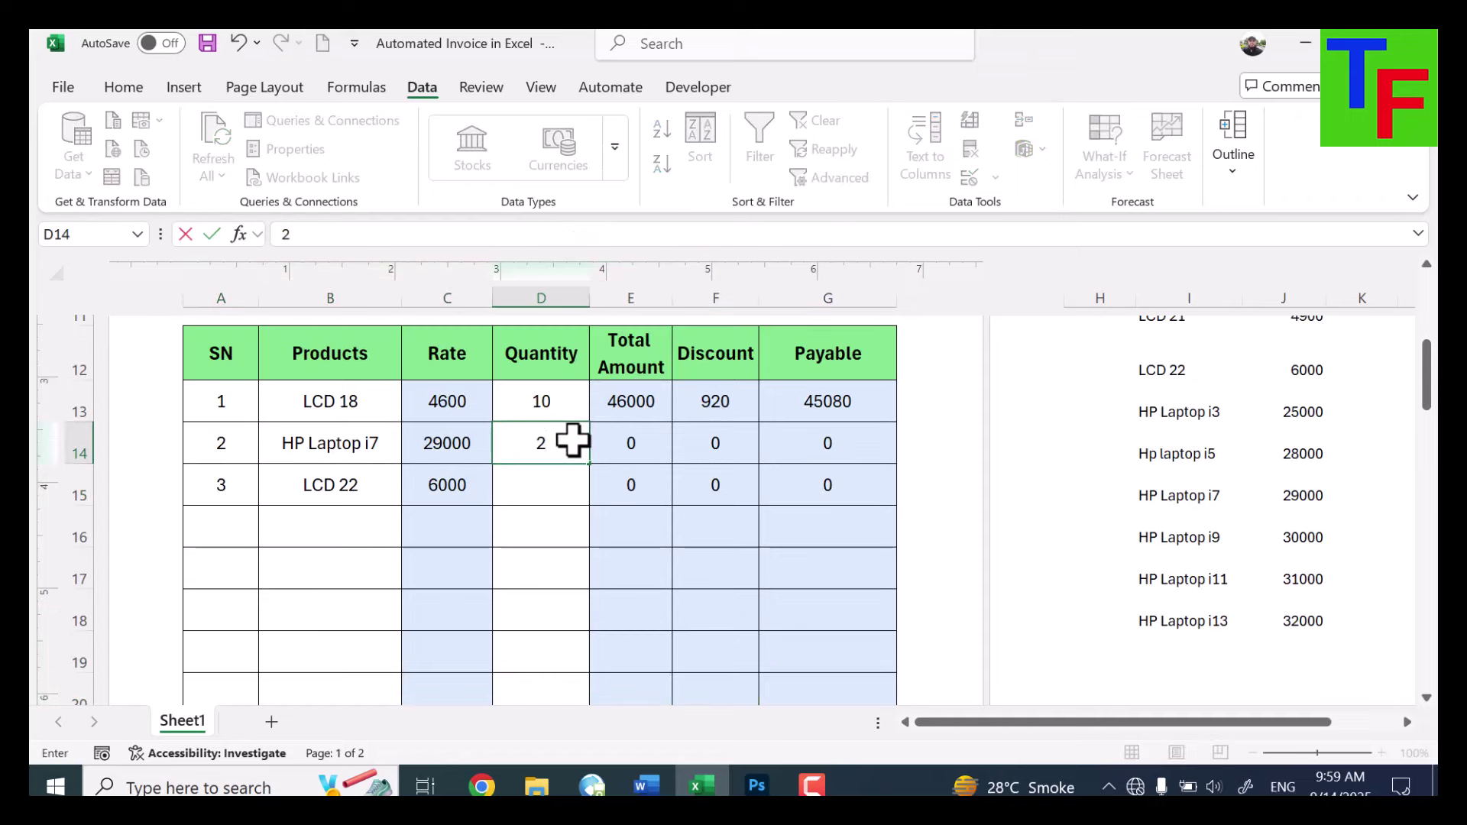
text(0)
key(Return)
text(10)
key(Return)
drag(541, 443, 533, 493)
key(Delete)
Review the invoice's date, invoice number, rate formula, amount columns, totals and thank-you message
scroll(534, 497, up, 1)
scroll(534, 498, up, 3)
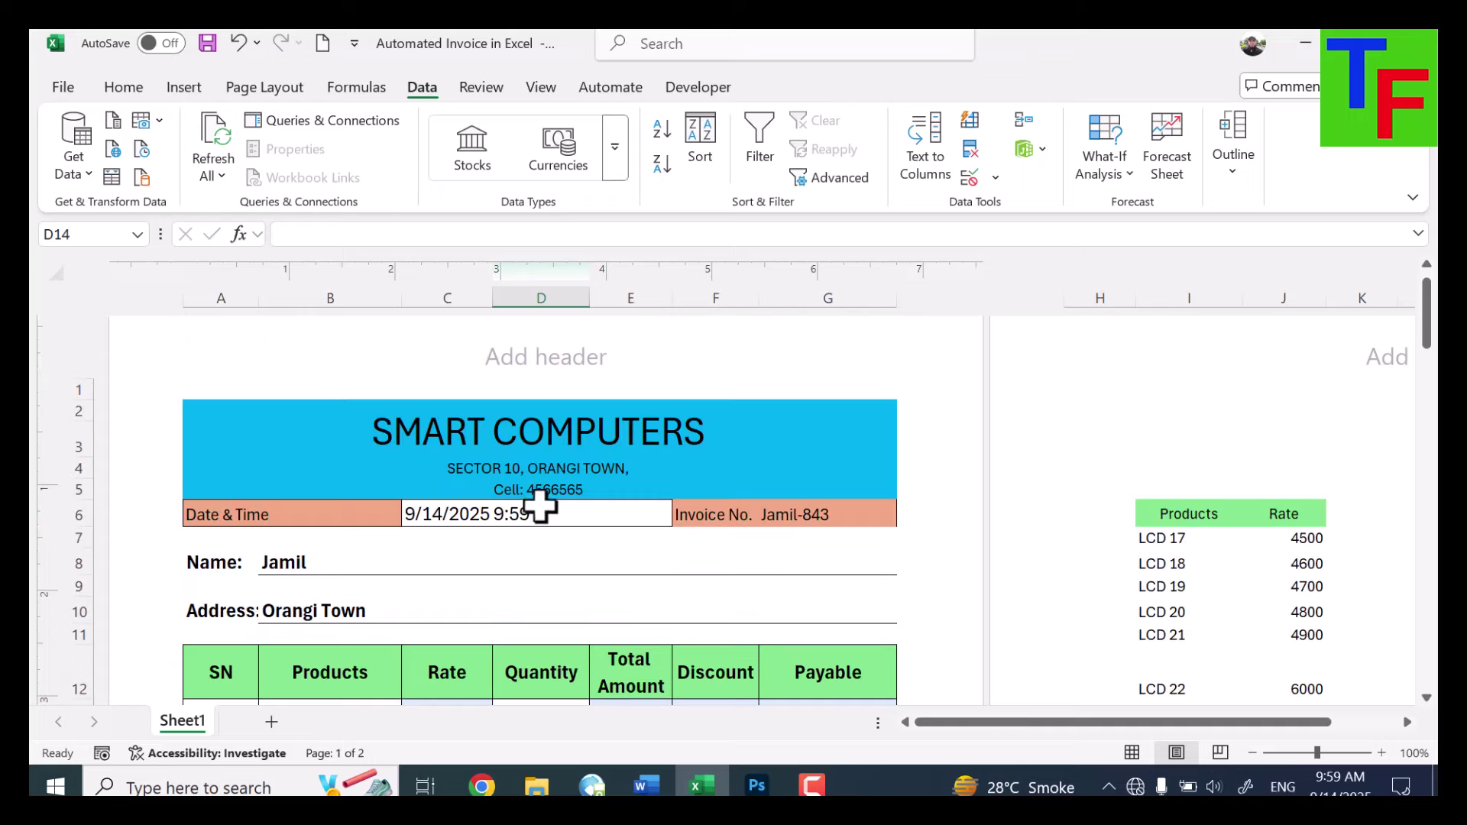
click(526, 511)
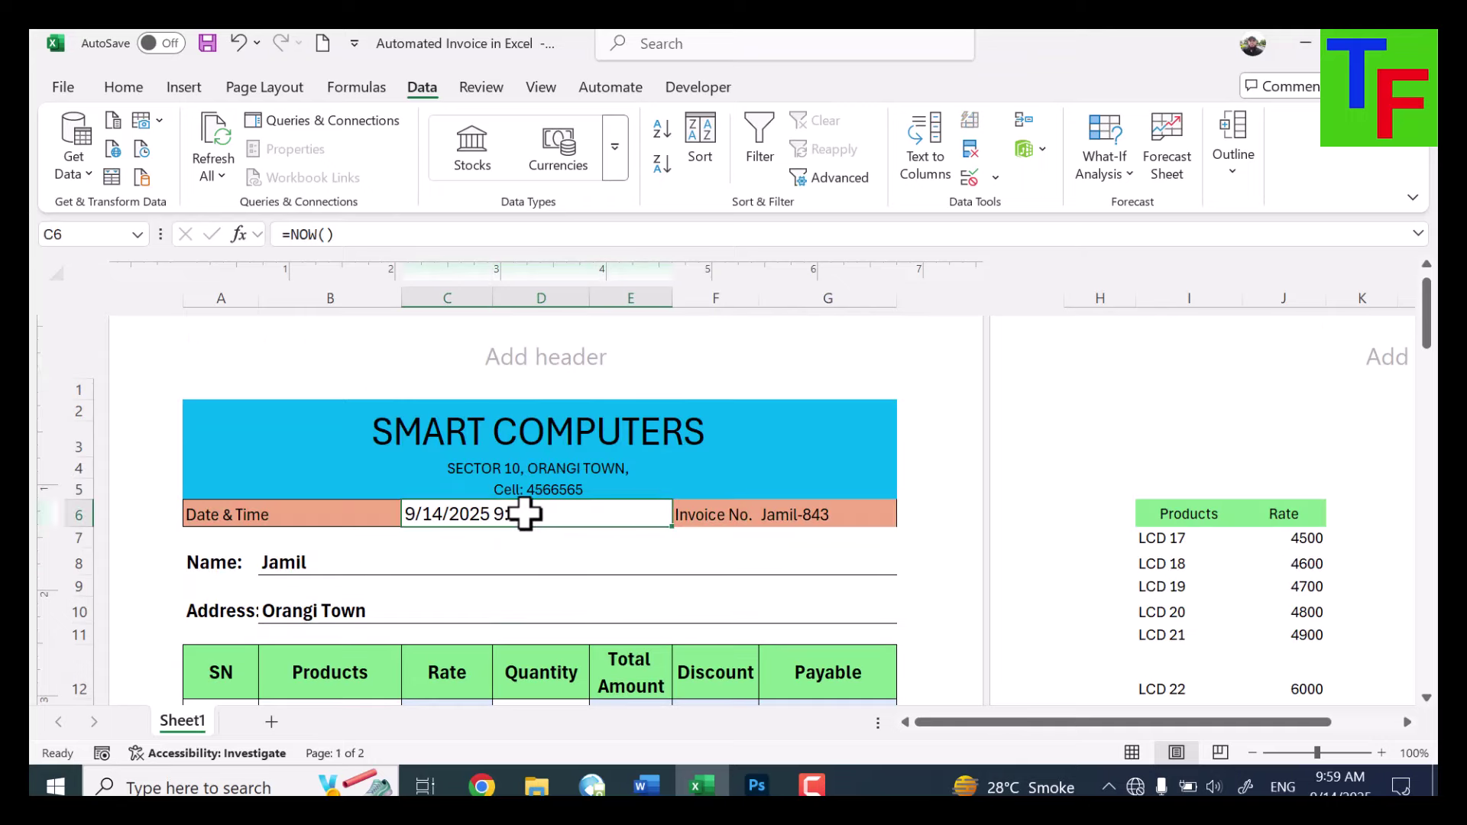
click(799, 513)
scroll(652, 535, down, 3)
click(437, 400)
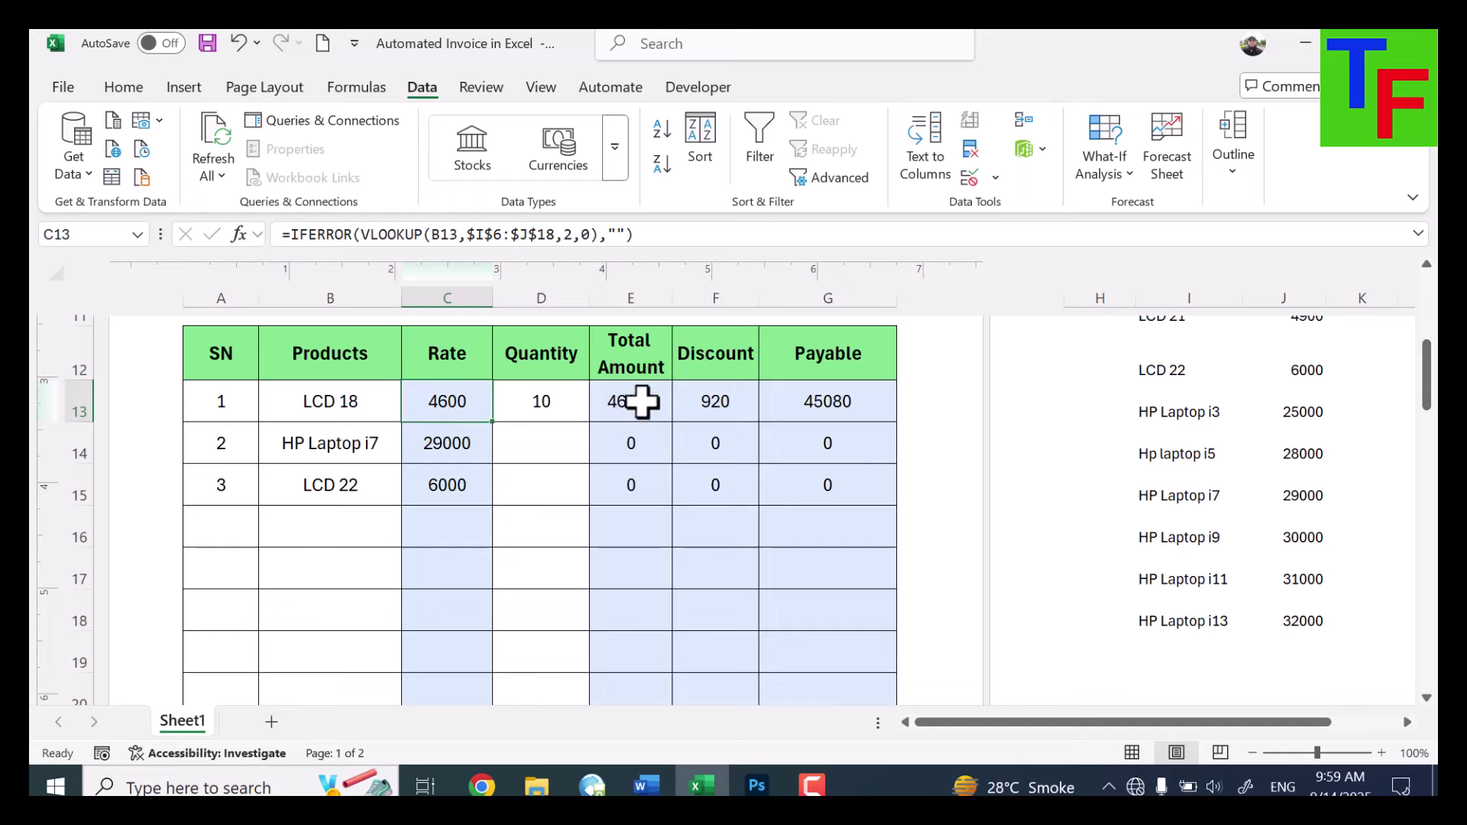
scroll(789, 439, down, 2)
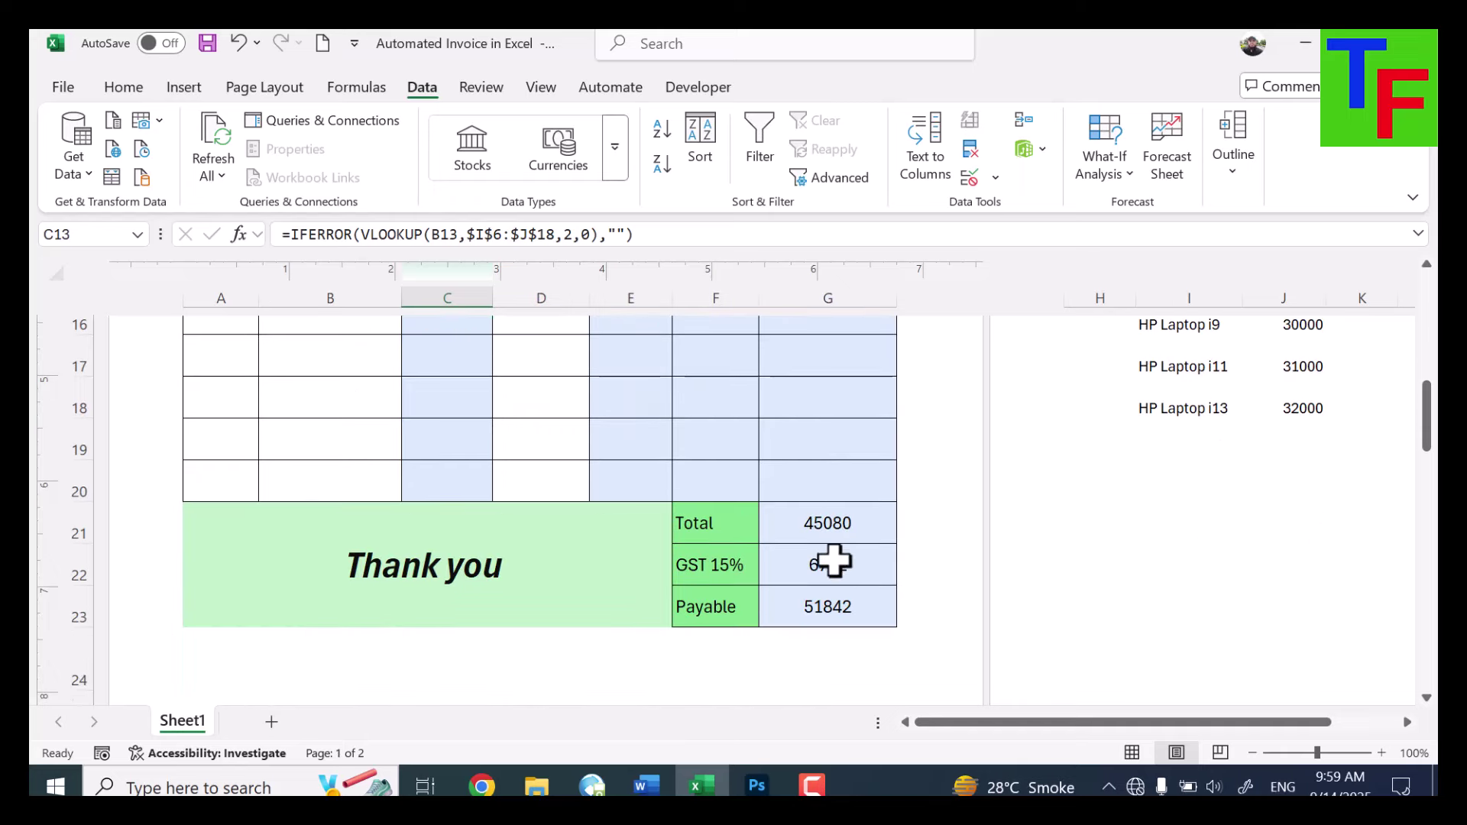
scroll(795, 573, down, 4)
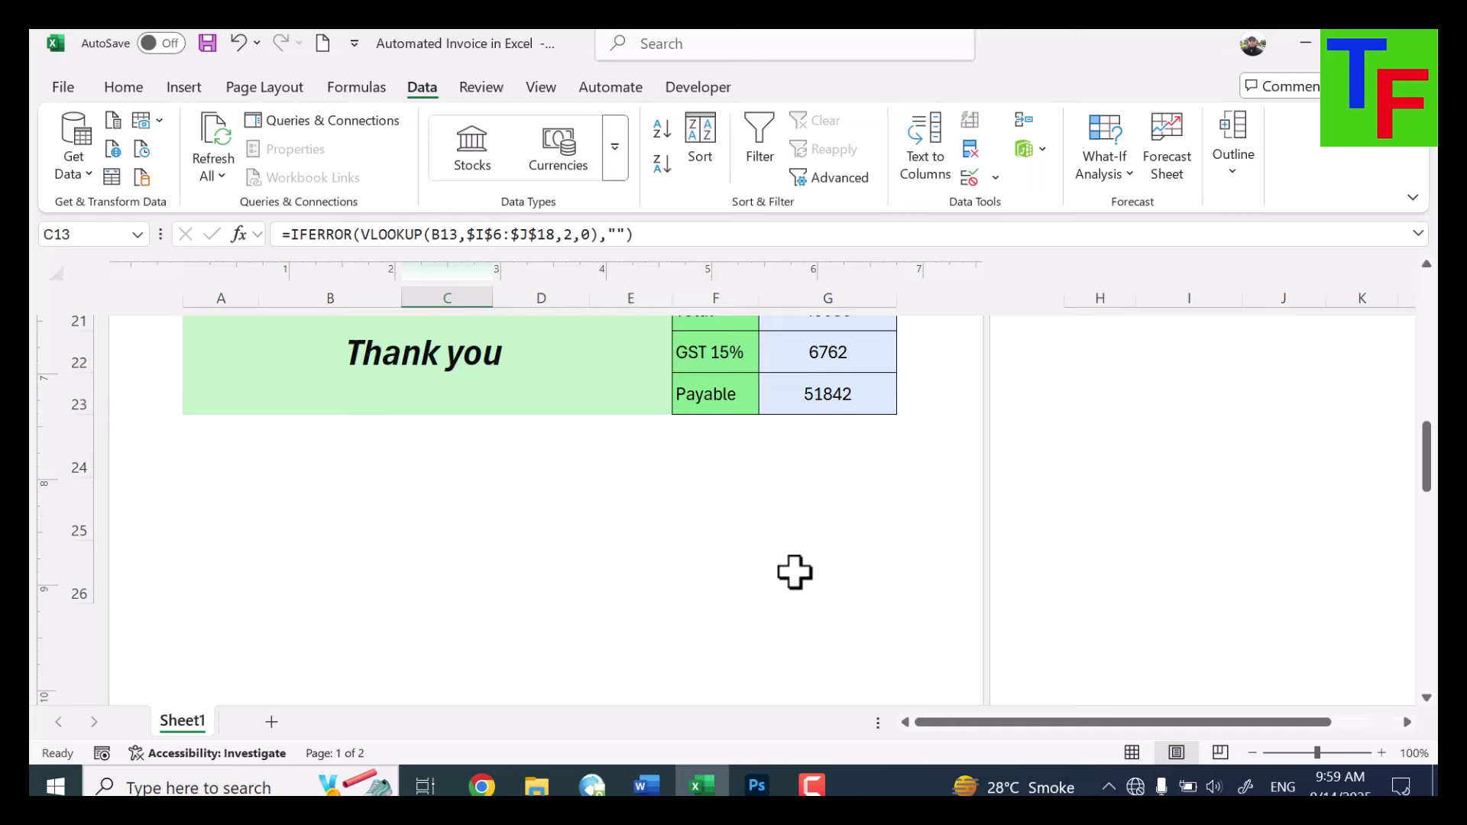
click(446, 512)
scroll(606, 535, up, 7)
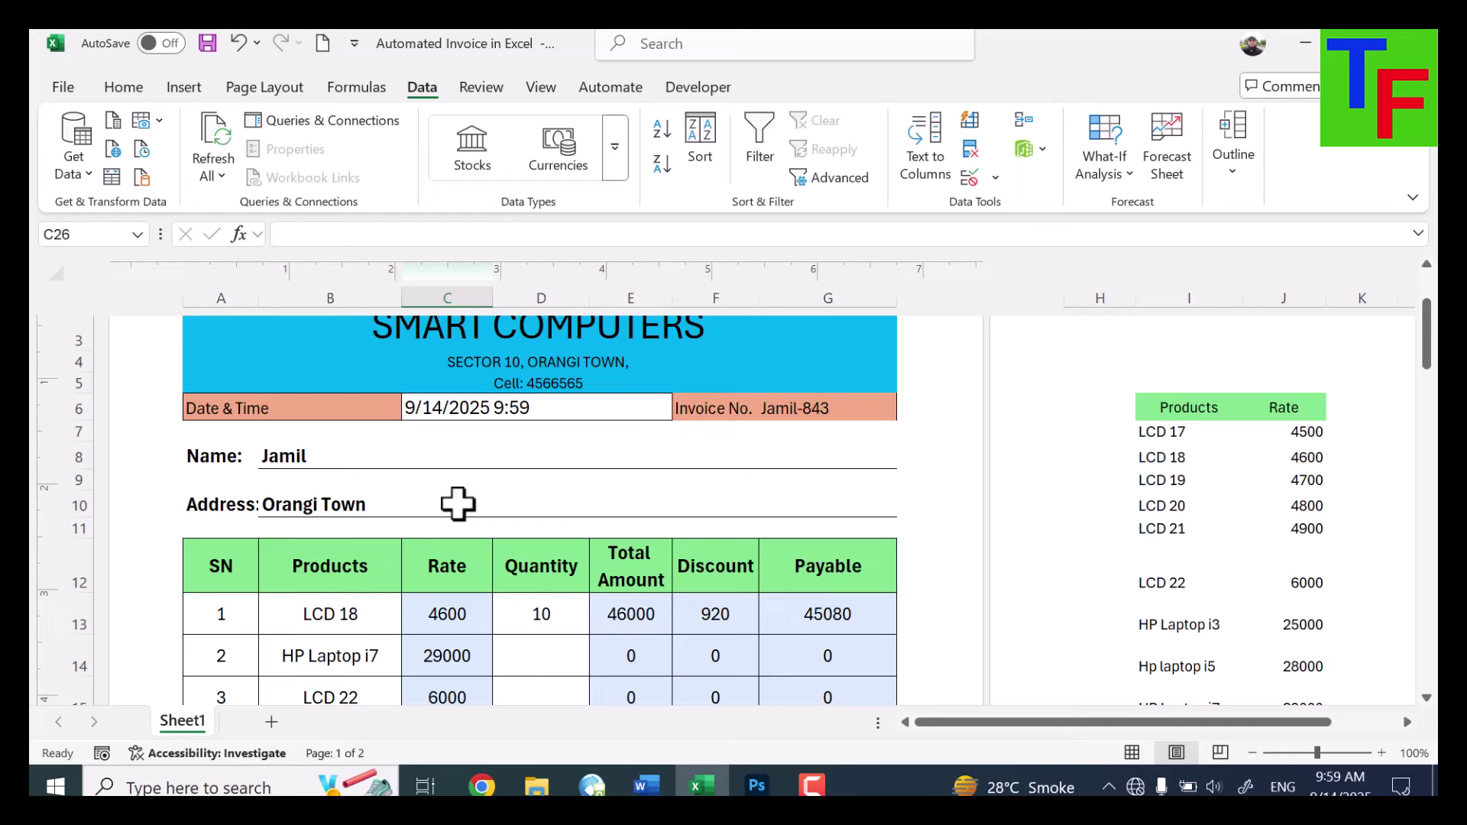
scroll(458, 503, down, 5)
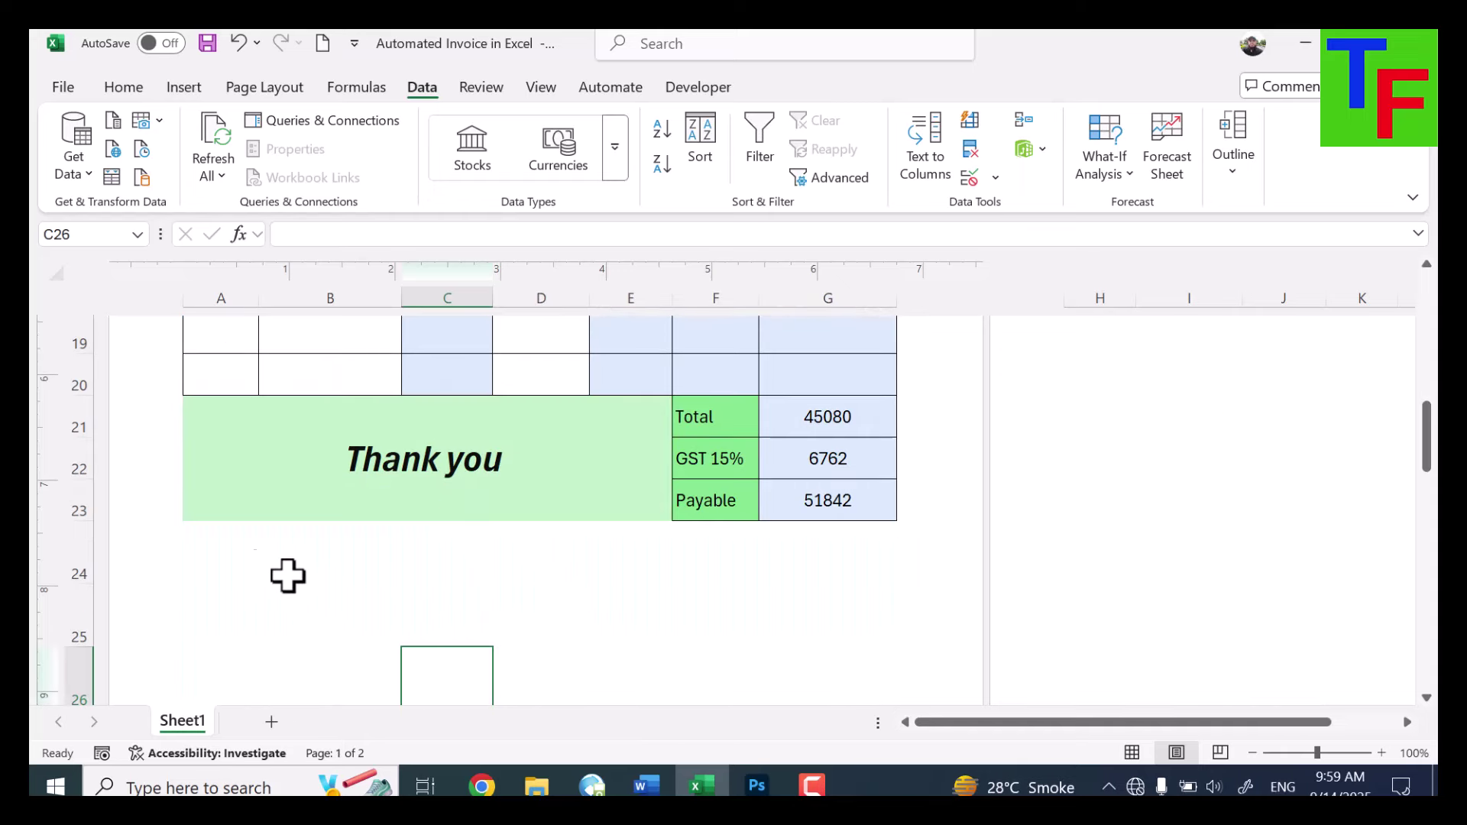
Start recording a macro named save, stored in this workbook, with cell B25 selected below the invoice
click(237, 566)
scroll(320, 489, down, 1)
click(698, 86)
click(330, 508)
click(205, 120)
text(save)
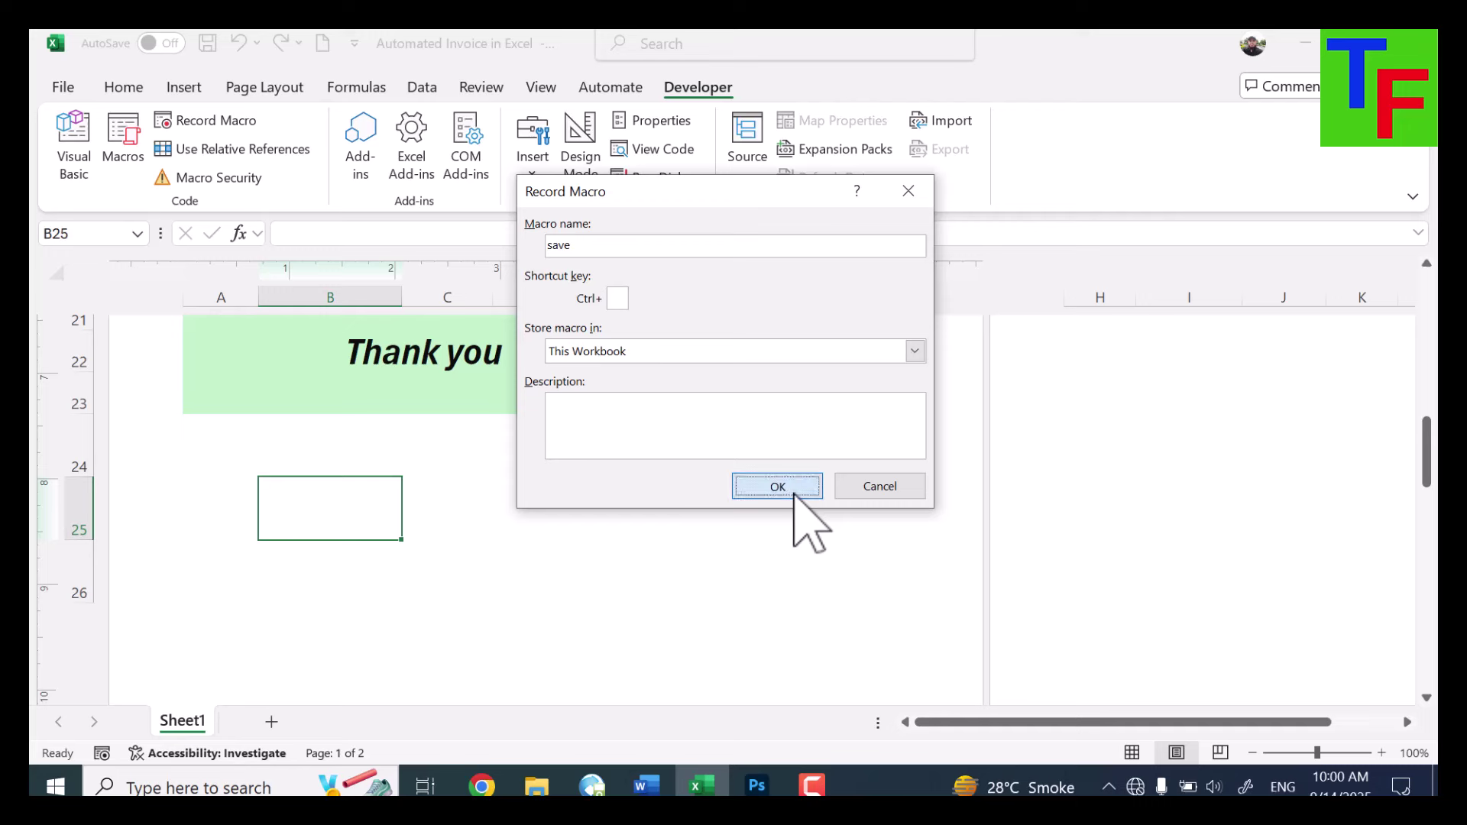
click(794, 492)
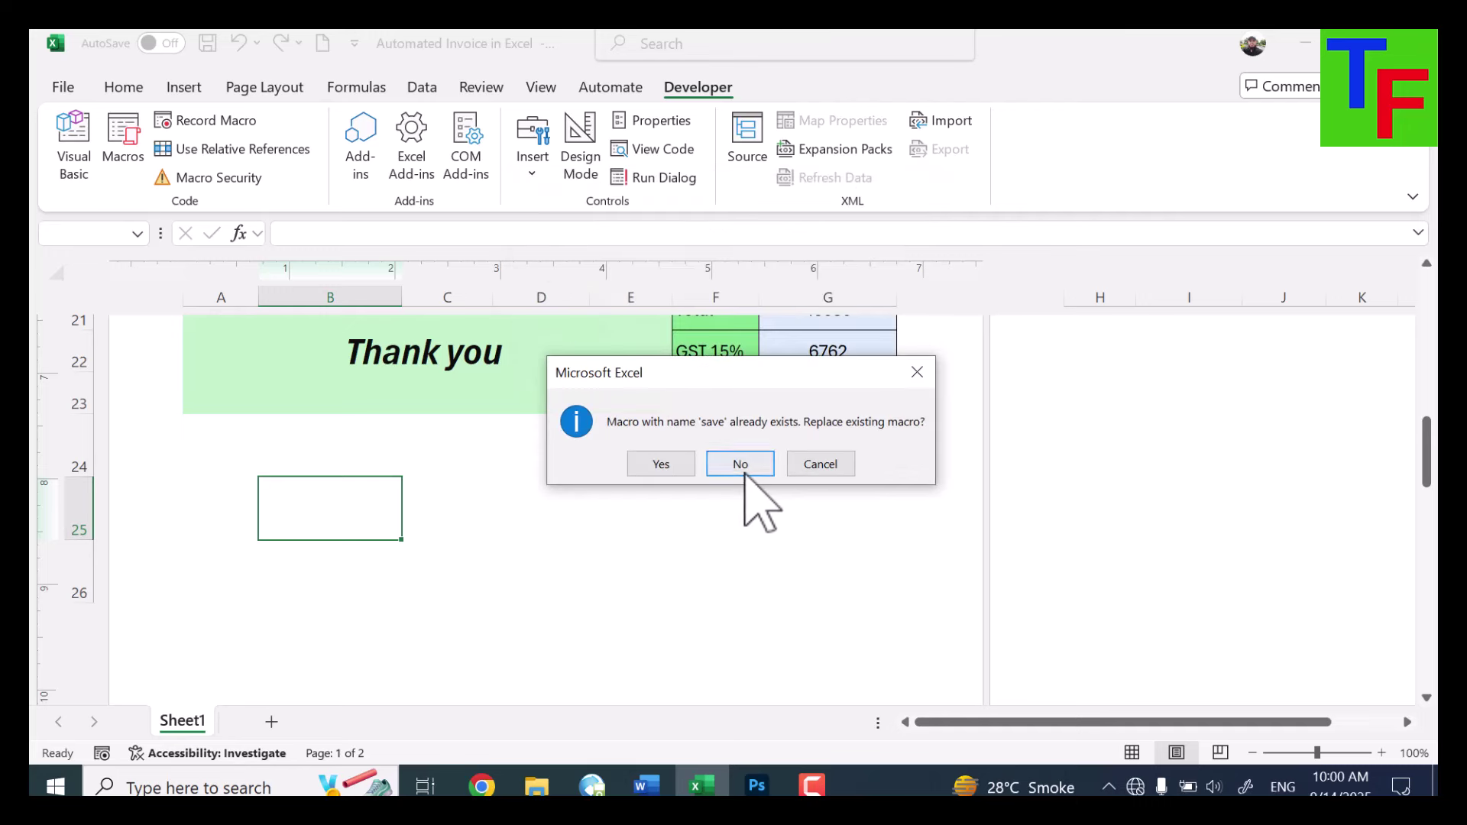
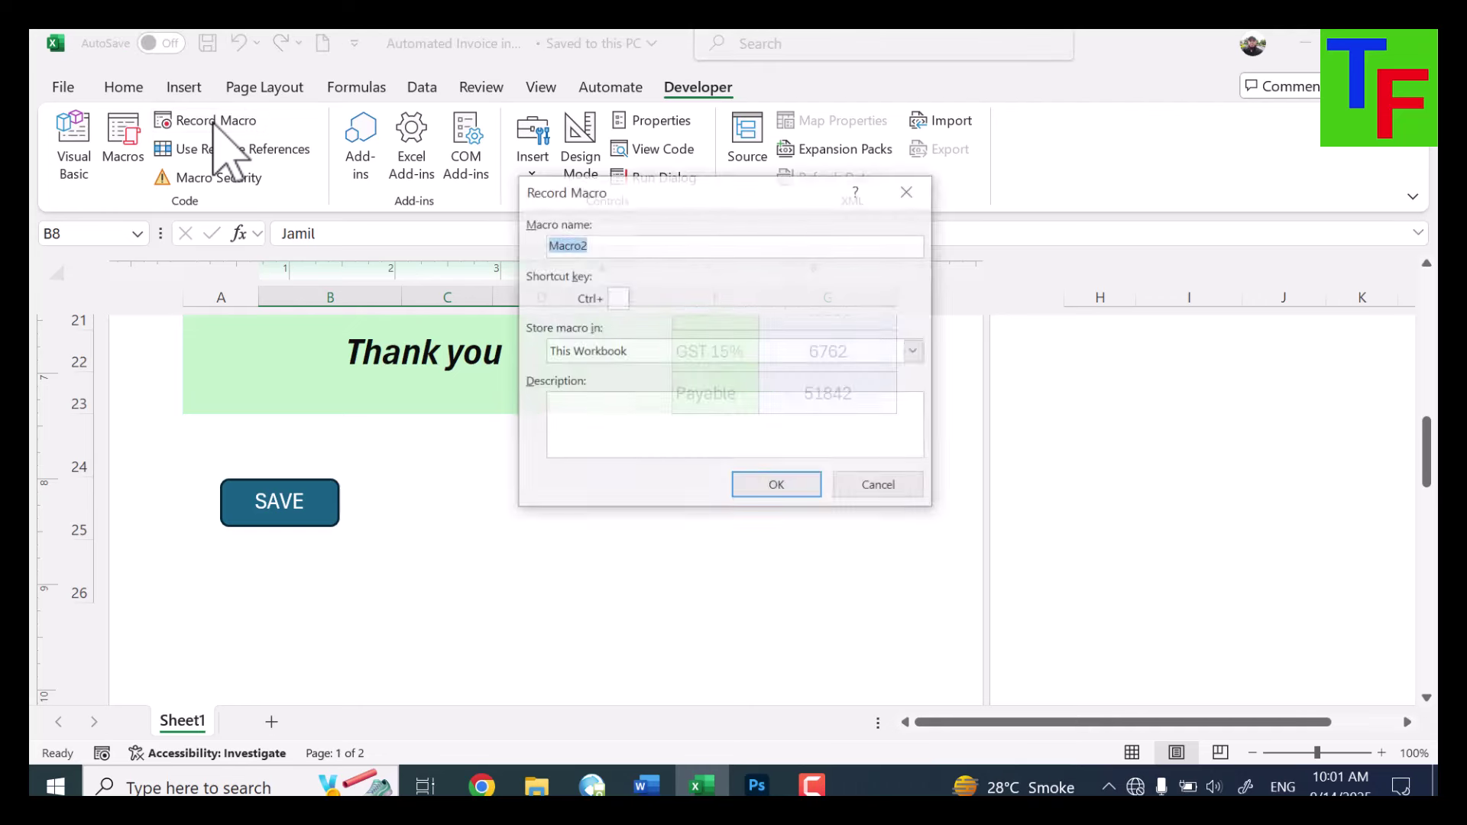
Record a macro named print1 that prints only pages 1 to 1 of the invoice sheet
text(print1)
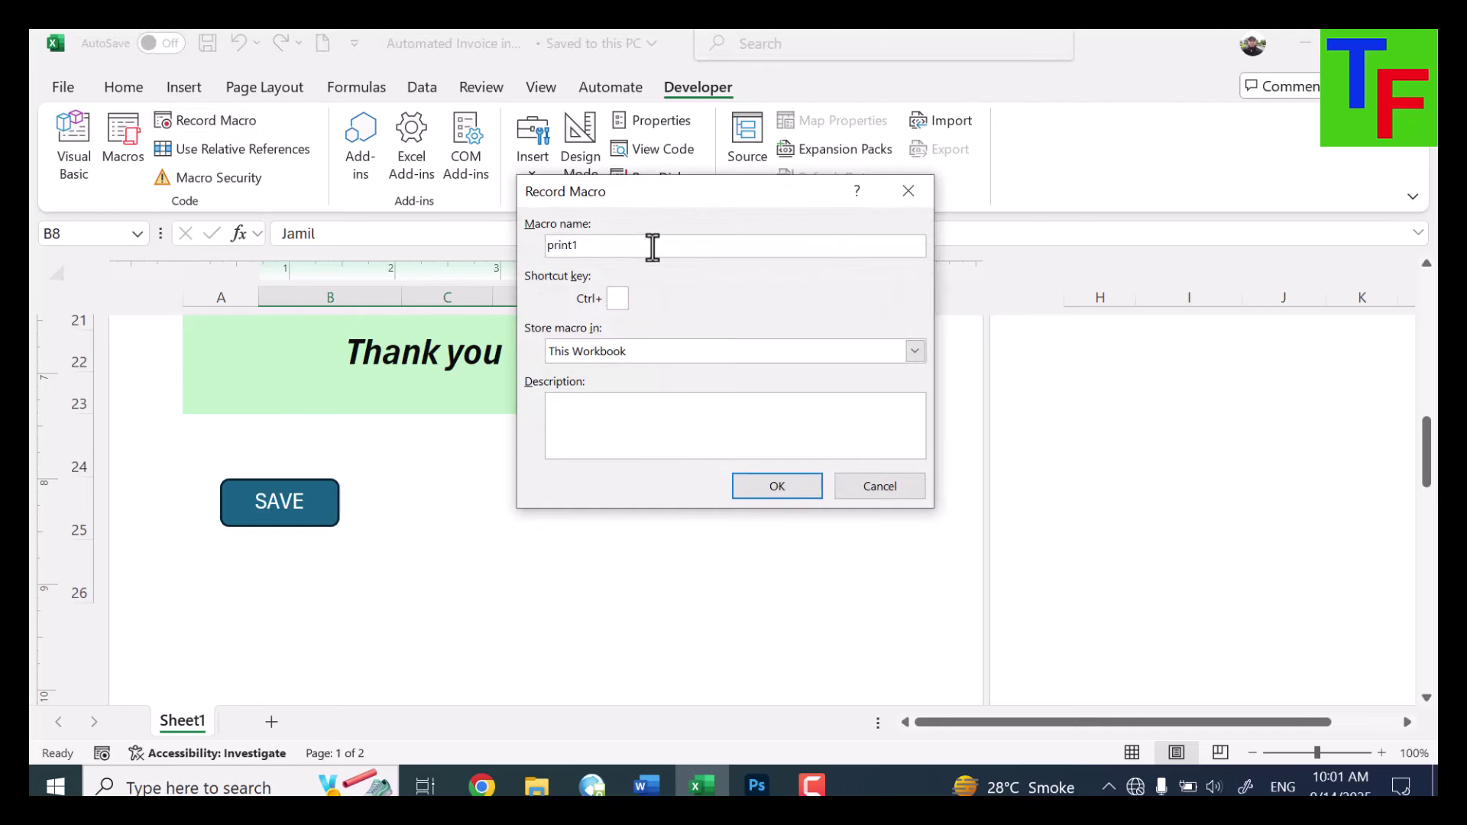
key(Return)
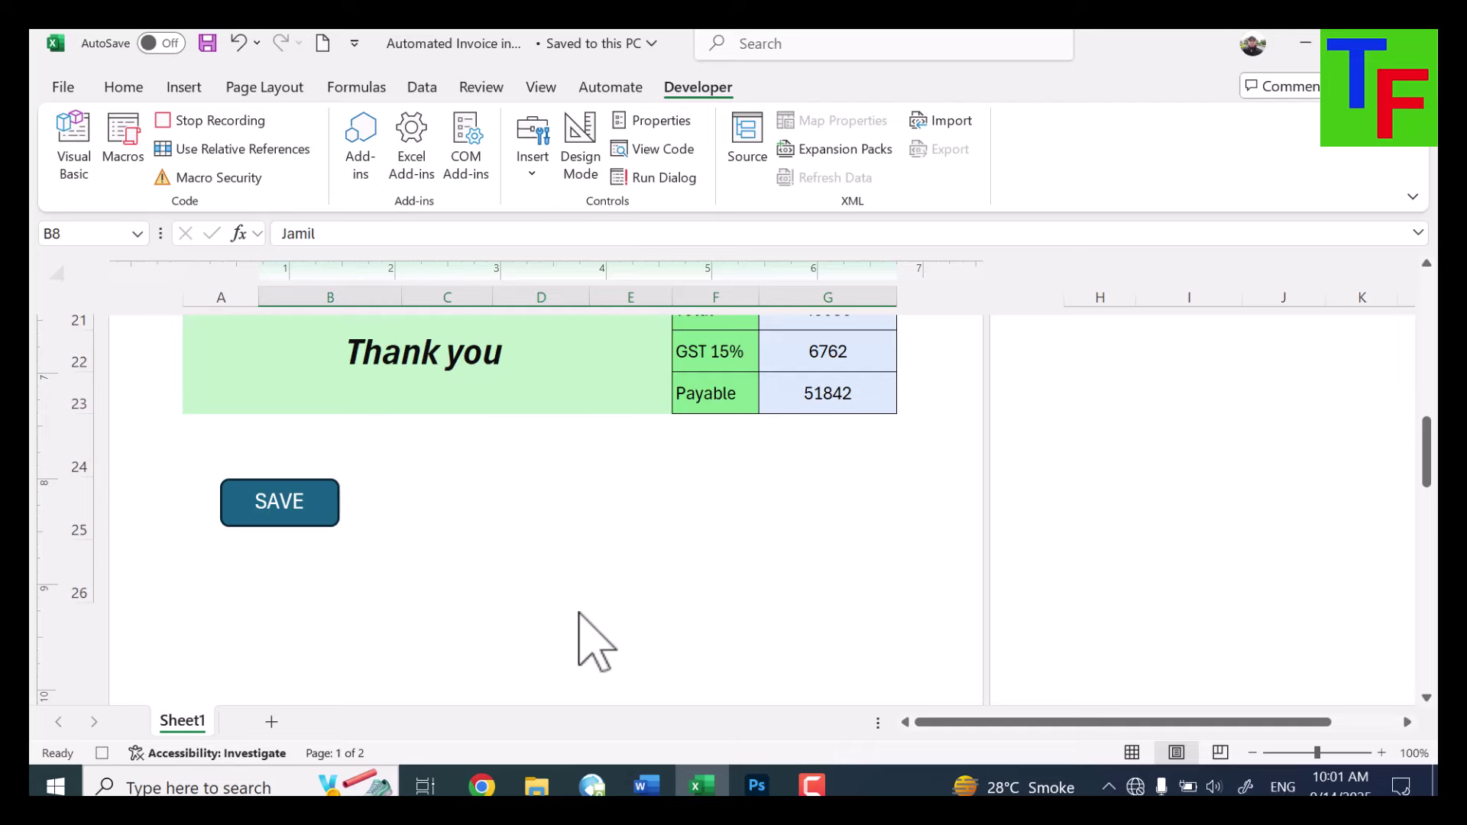
scroll(596, 642, up, 5)
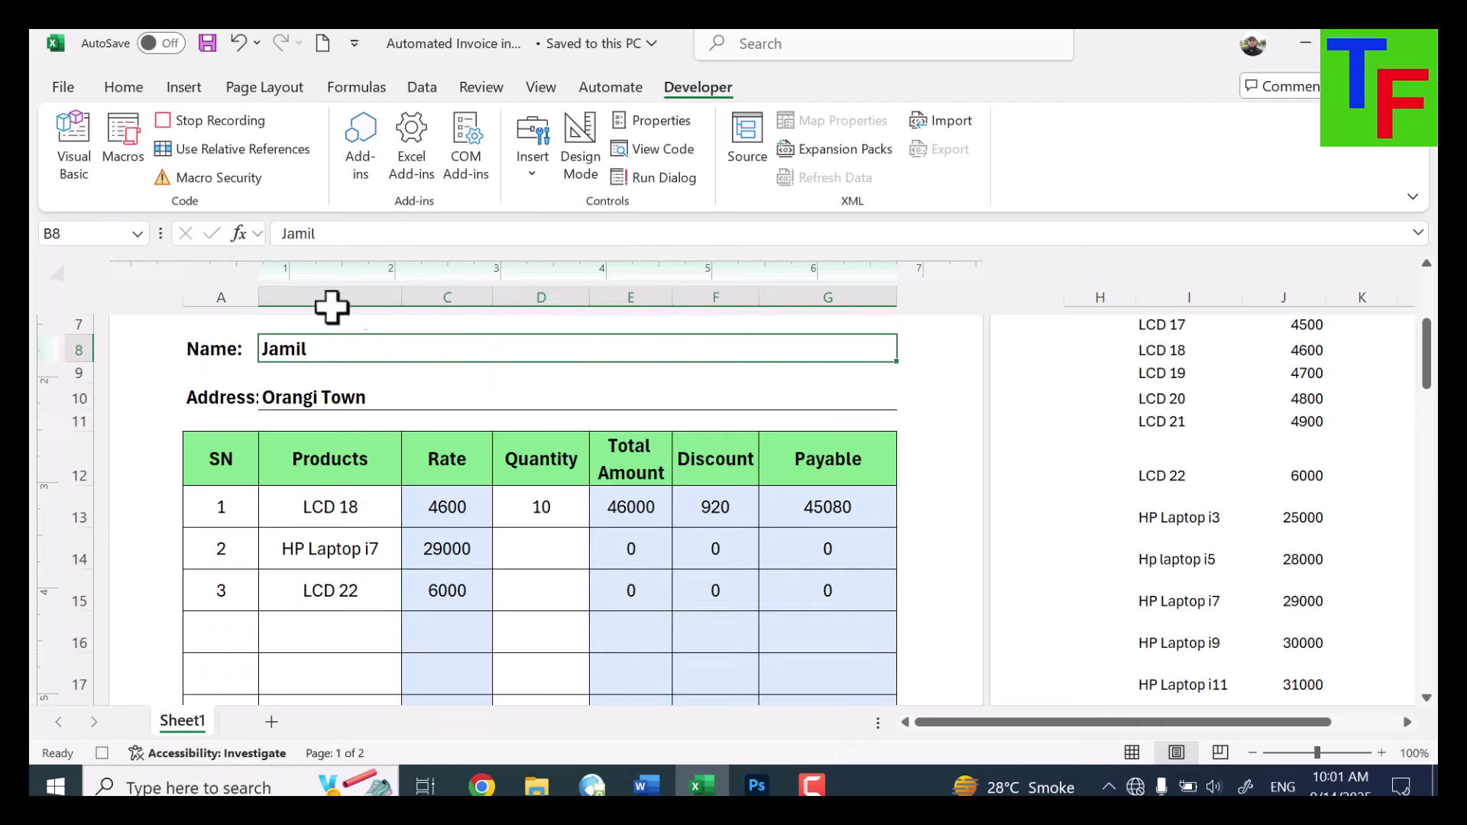
click(64, 89)
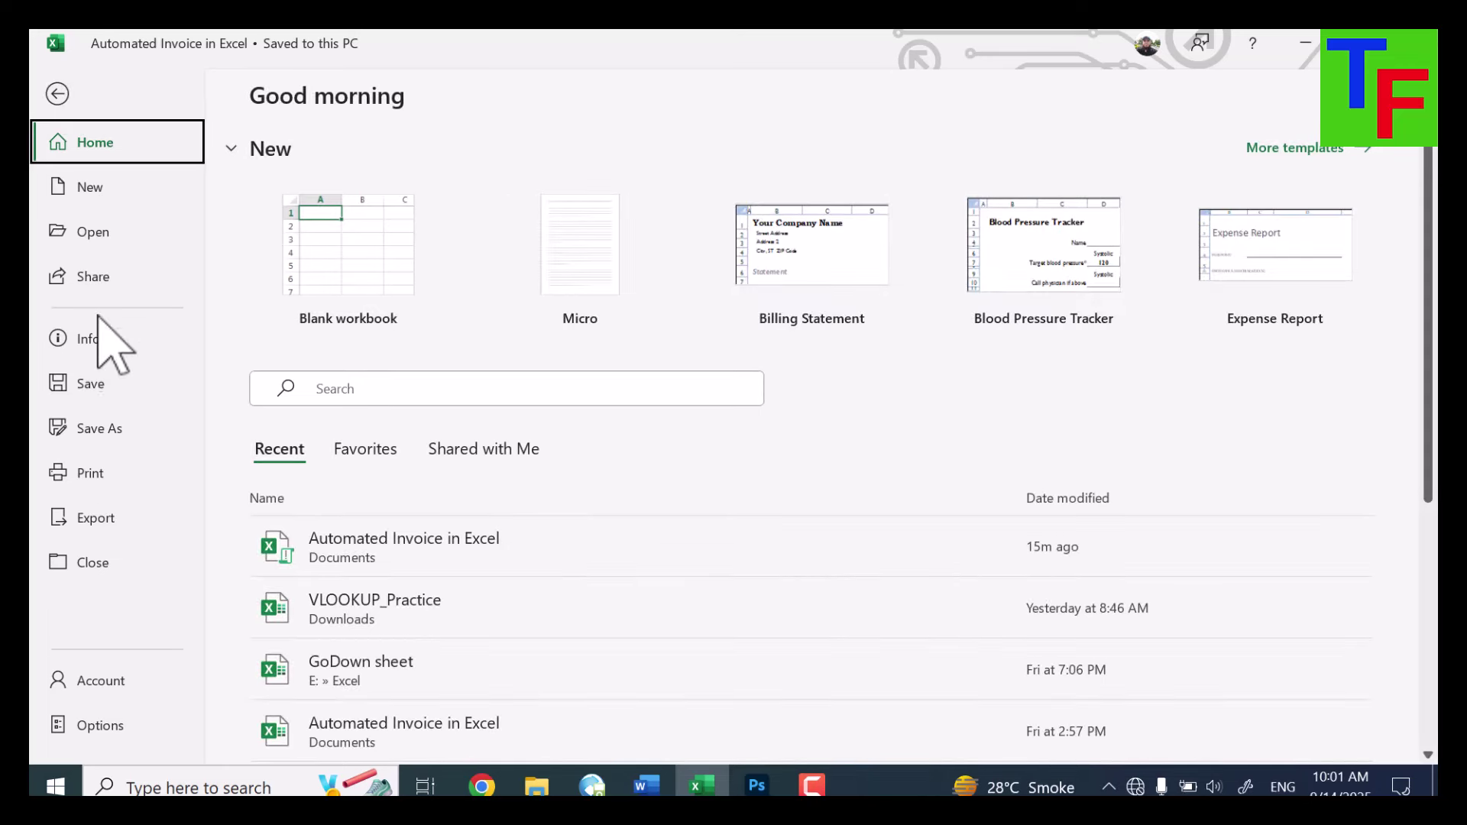
click(101, 480)
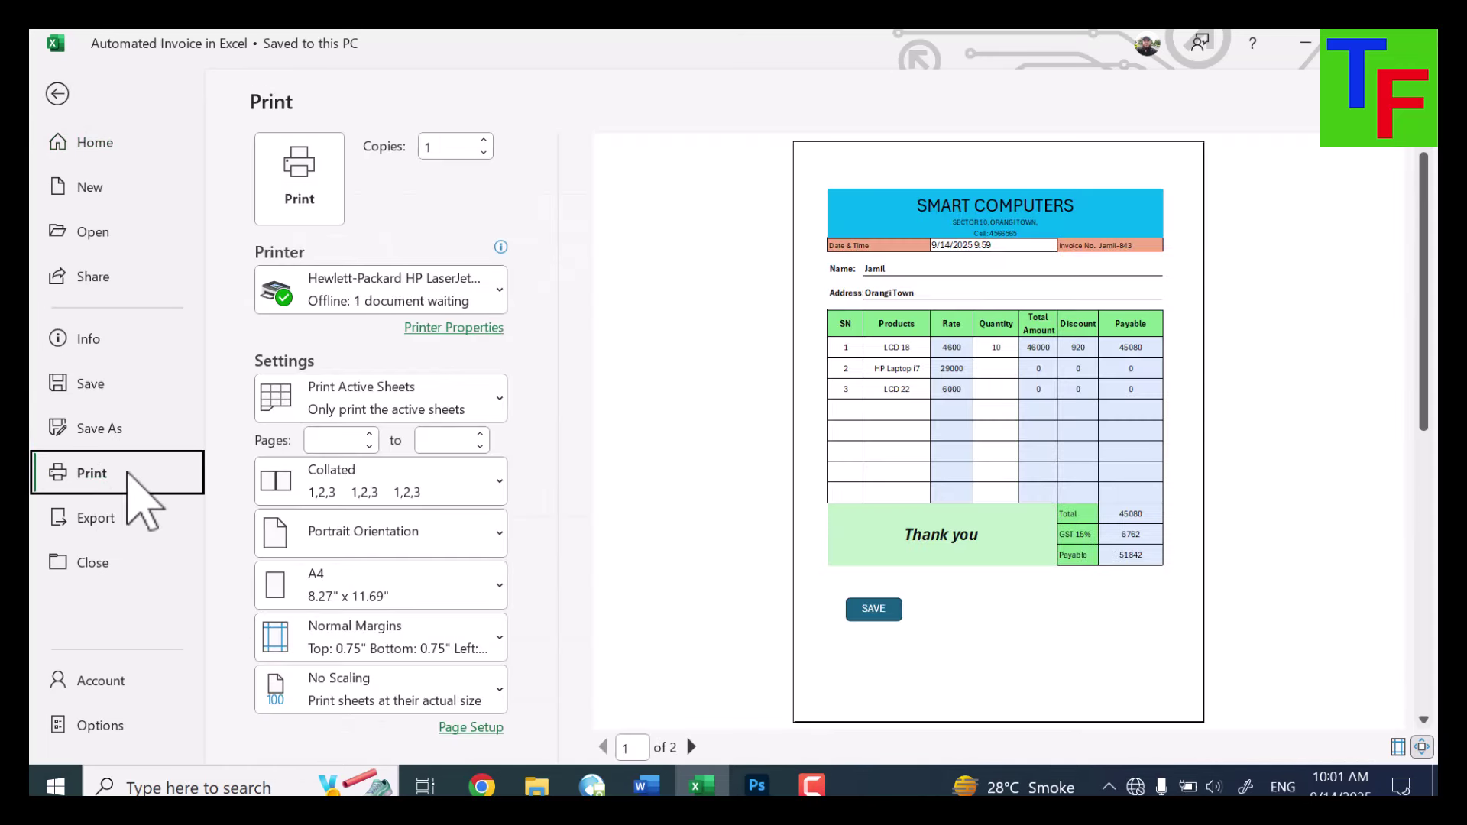
click(336, 441)
click(461, 444)
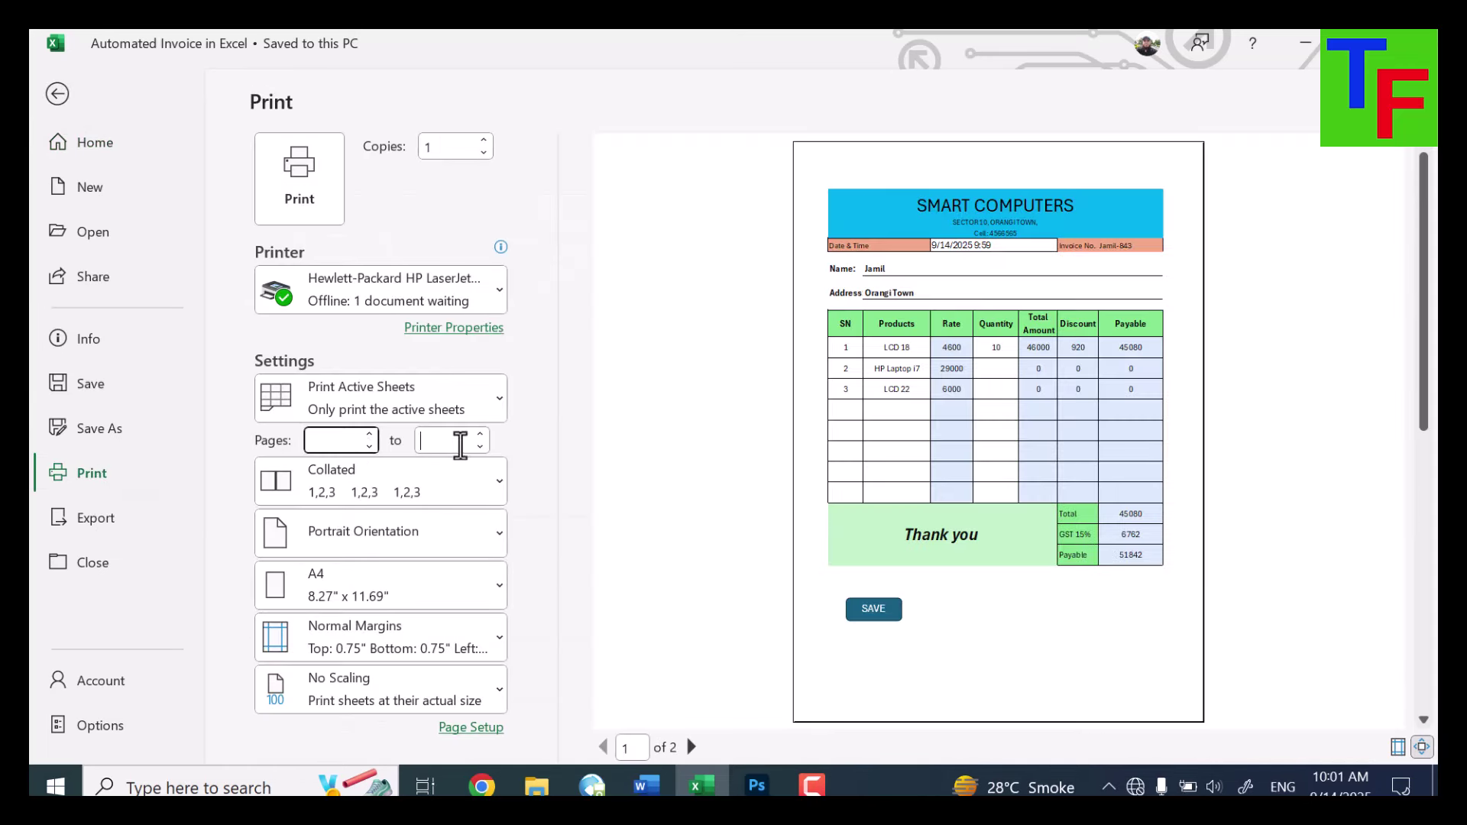
text(1)
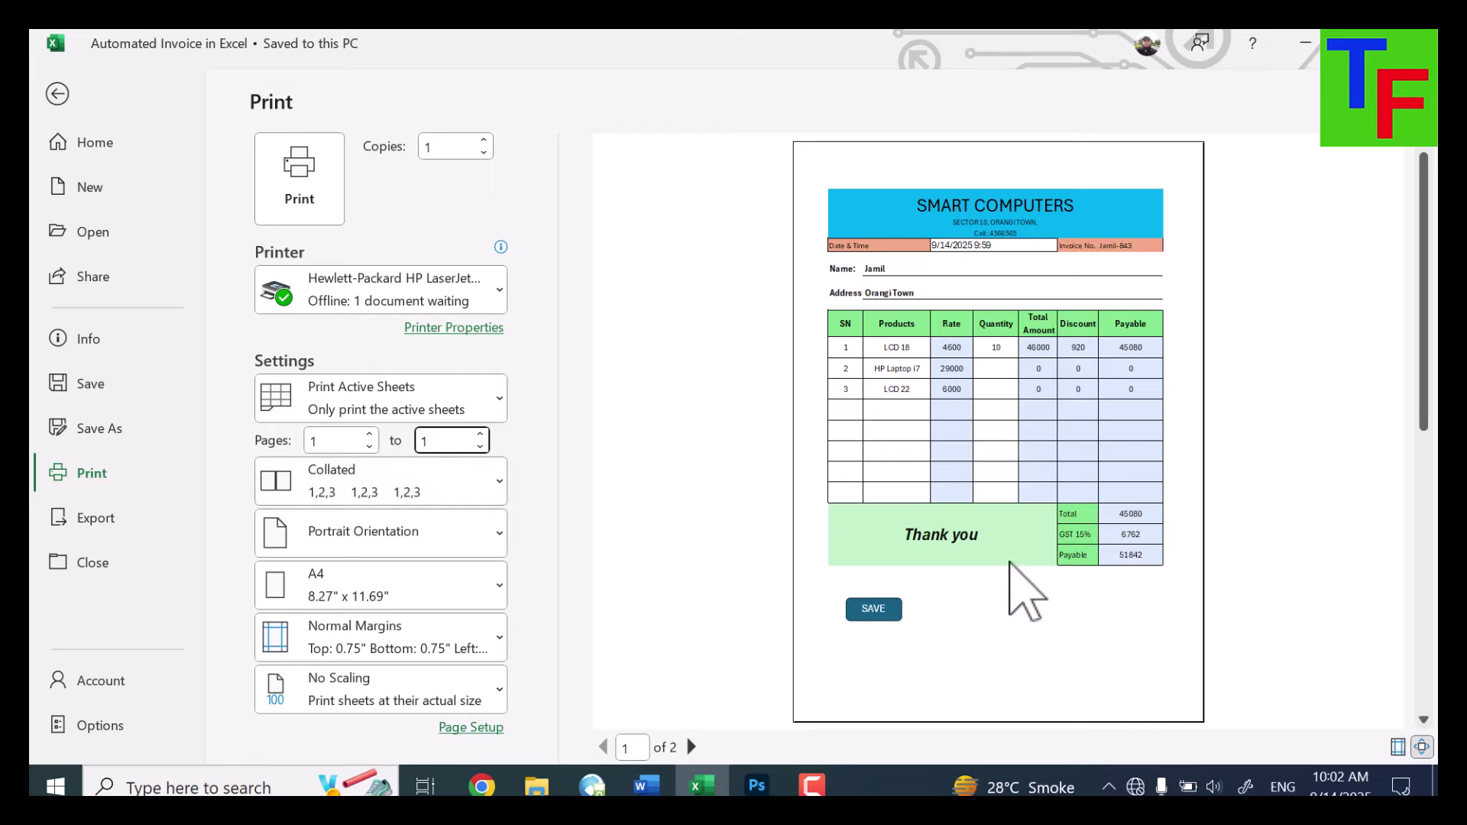
click(300, 202)
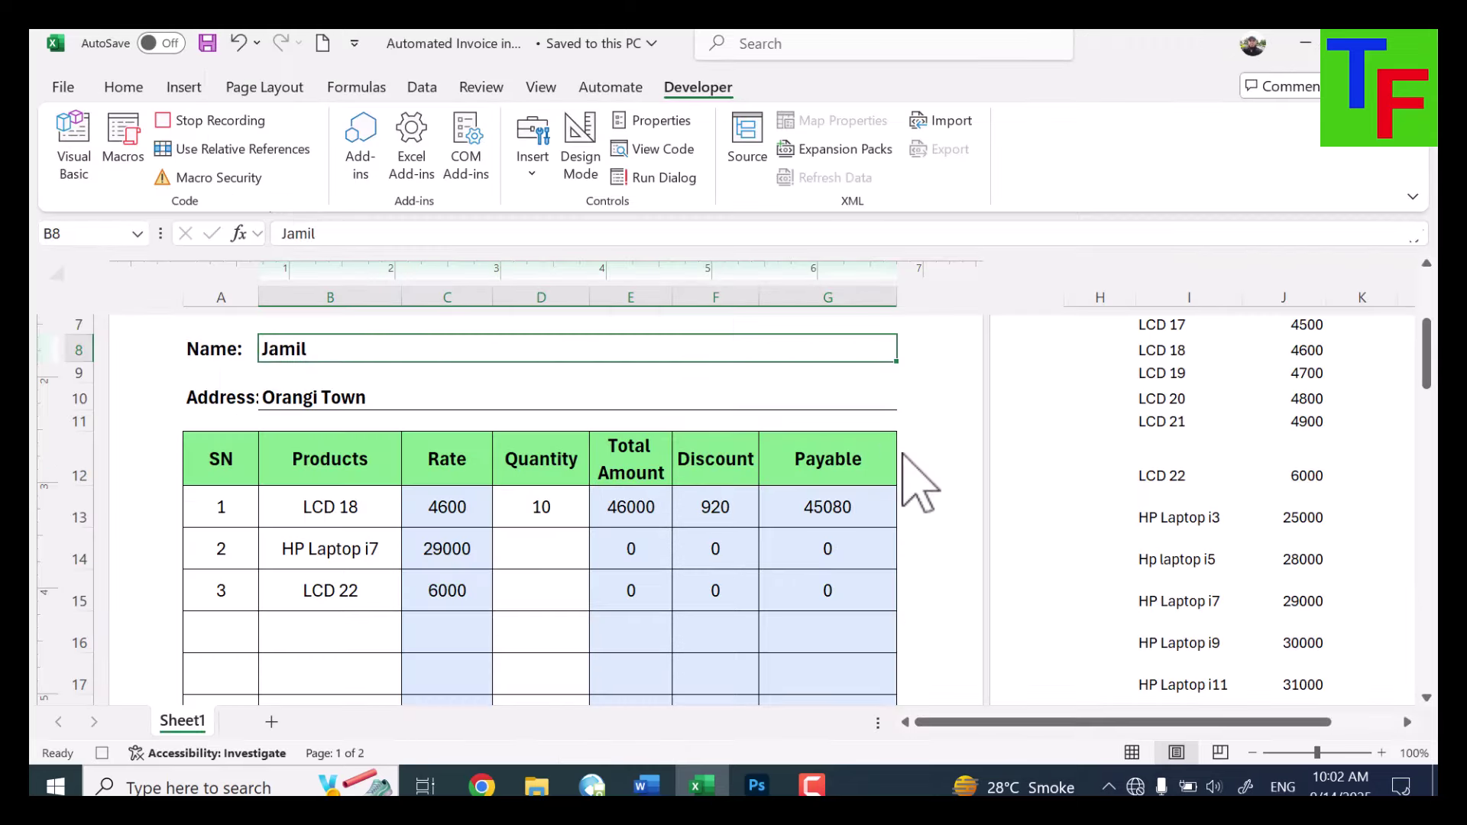
Draw a rectangle about 1.1" wide beside the SAVE button below the invoice
scroll(917, 482, down, 4)
click(183, 86)
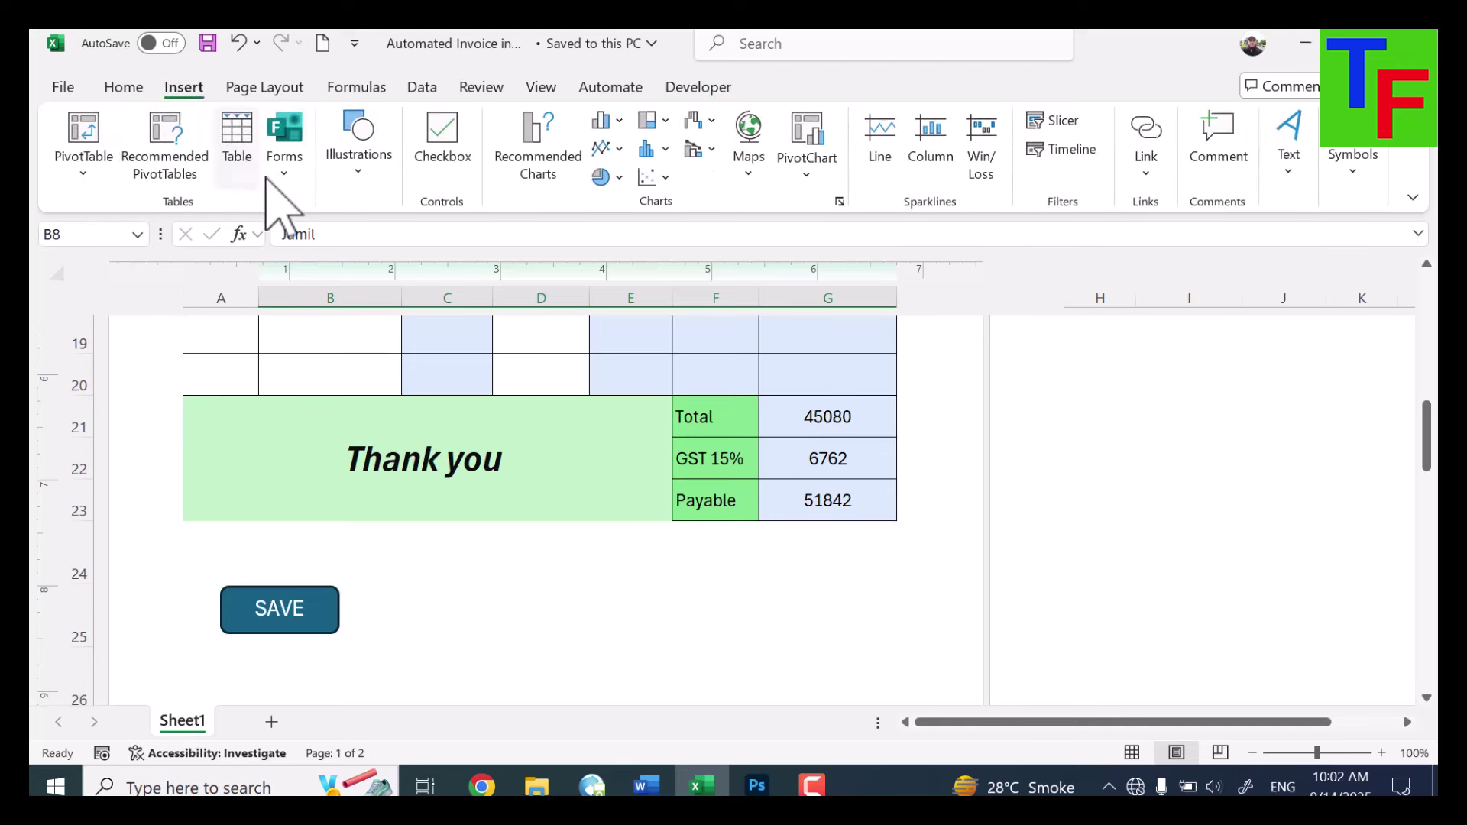
click(356, 182)
click(394, 263)
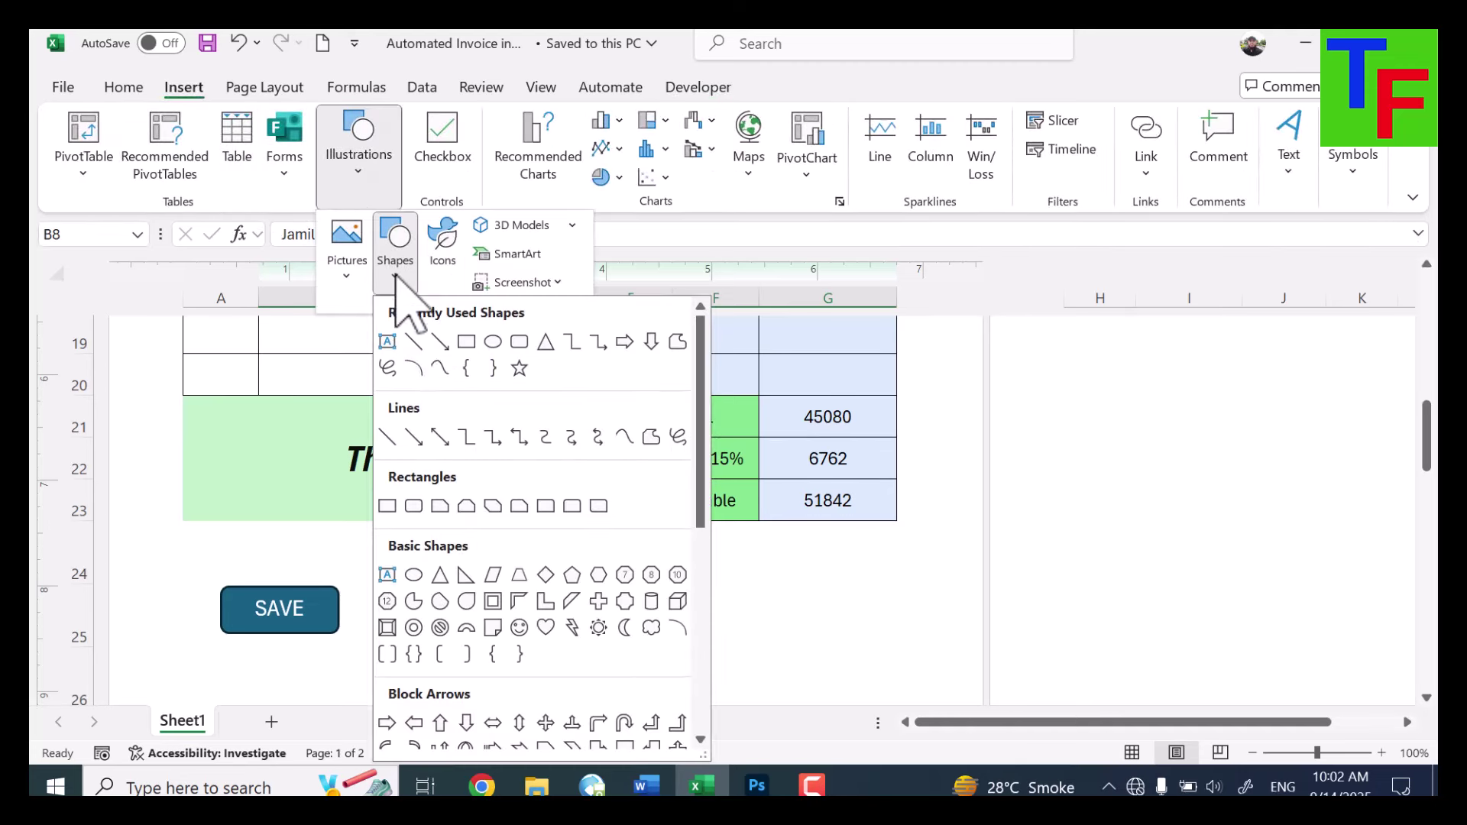
click(467, 343)
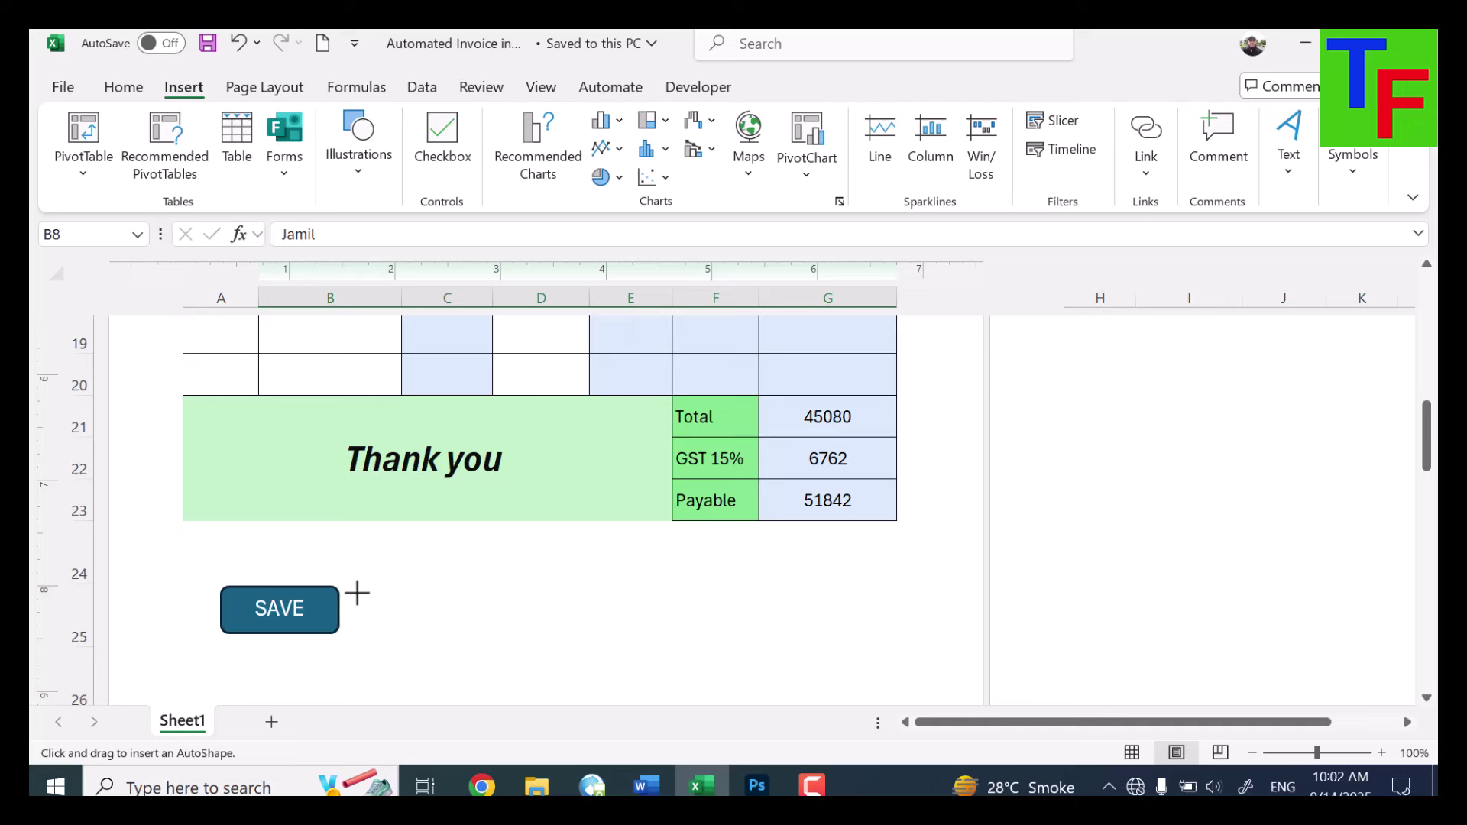
drag(357, 592, 471, 636)
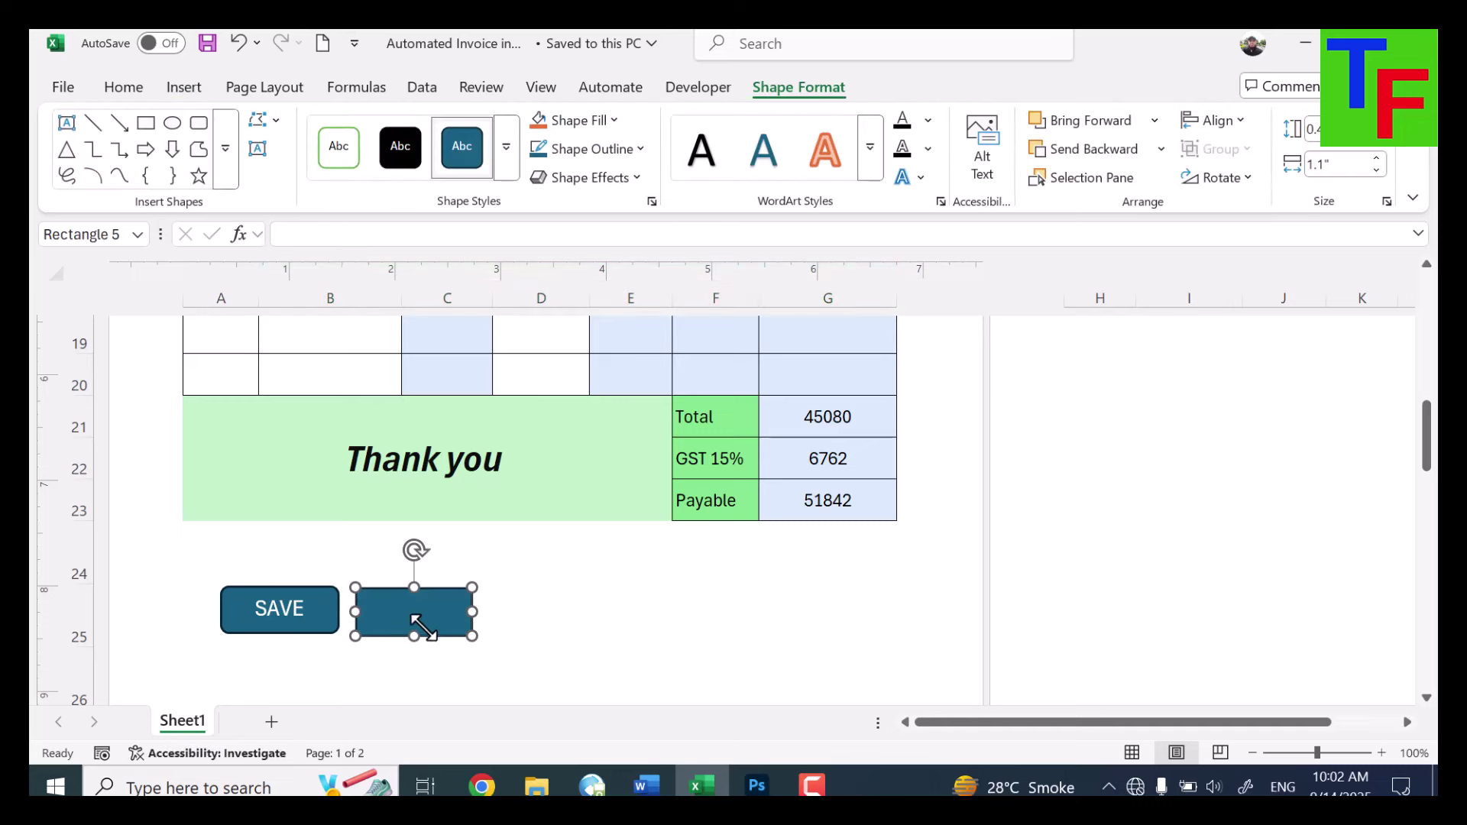
Label the new rectangle Print, enlarge the text to 16 pt and centre it horizontally and vertically
text(Print)
key(ctrl+a)
click(123, 87)
click(367, 128)
click(367, 128)
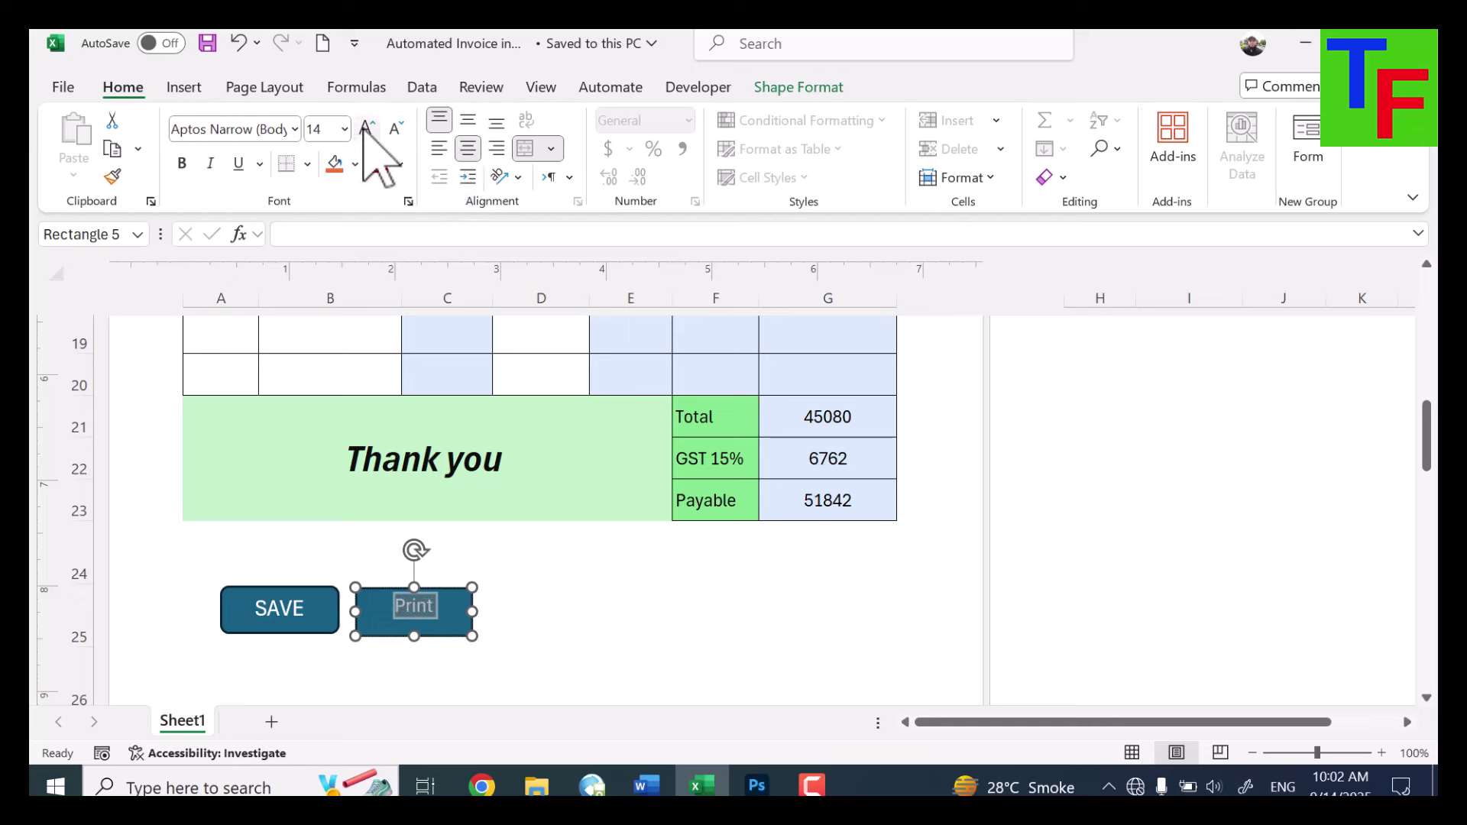
click(468, 120)
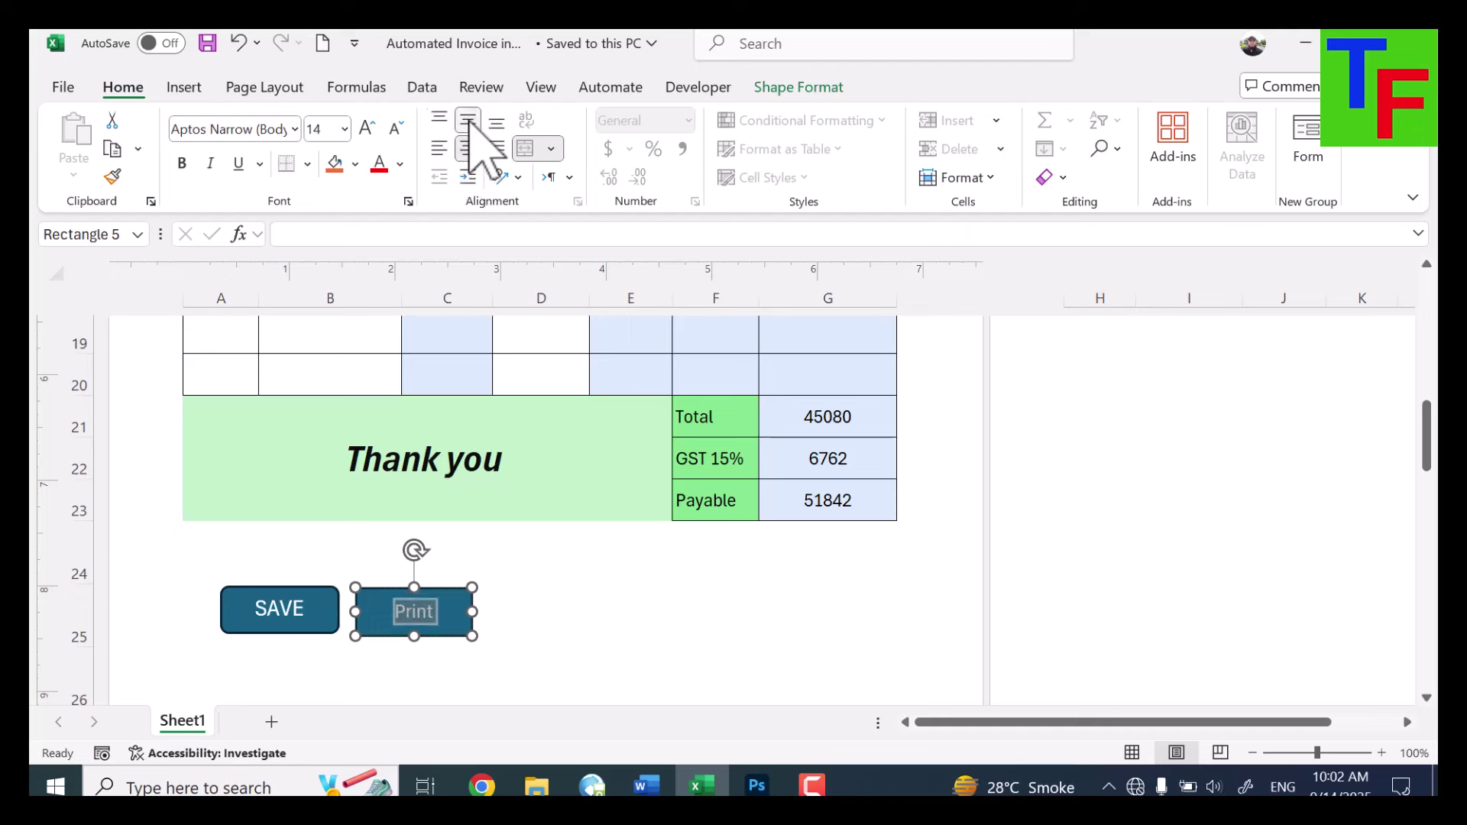
click(468, 148)
click(371, 128)
click(541, 615)
Start recording a macro named clear1, stored in this workbook
click(697, 87)
click(206, 120)
text(clear)
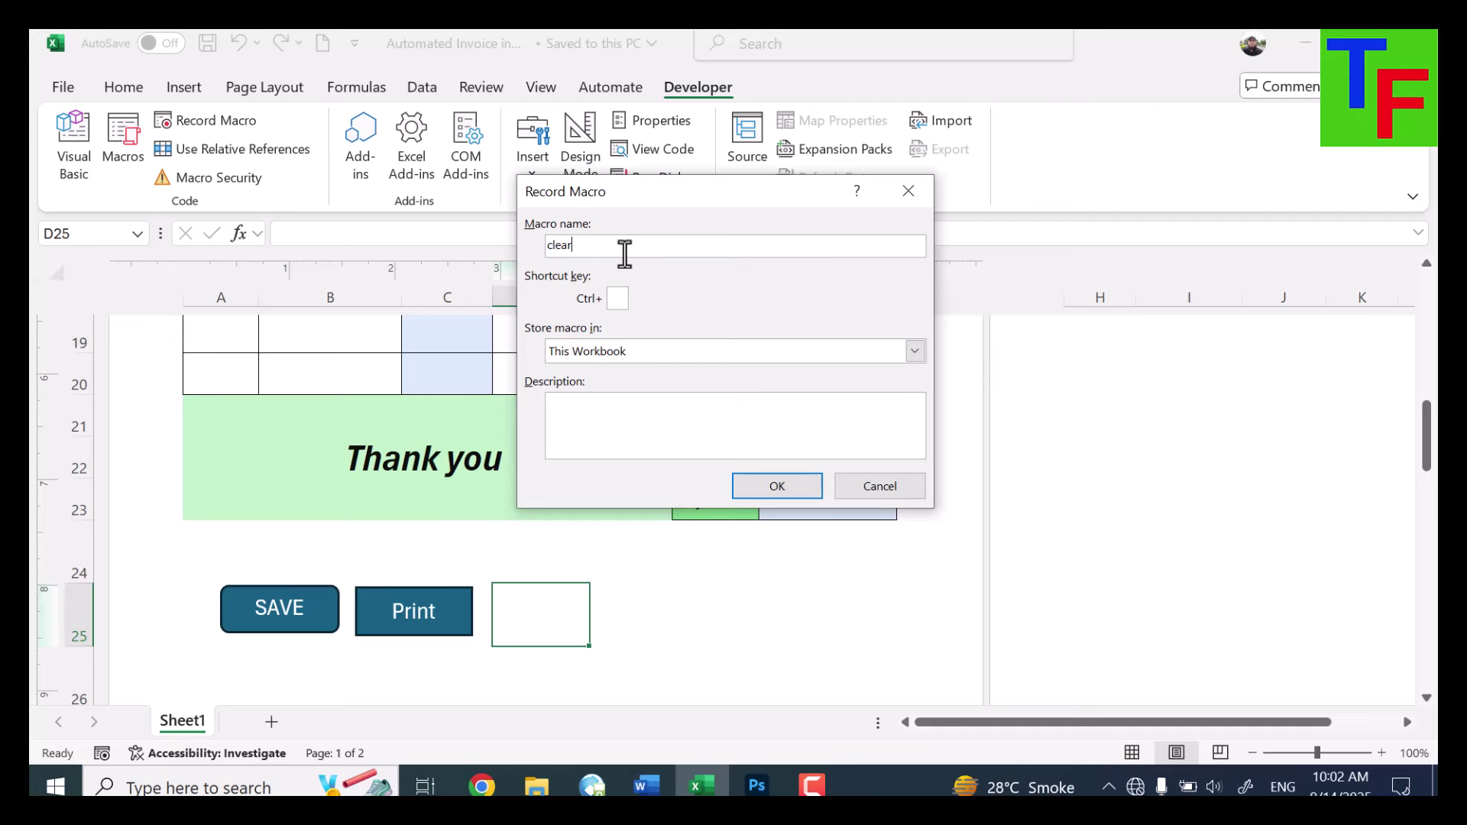
text(1)
key(Return)
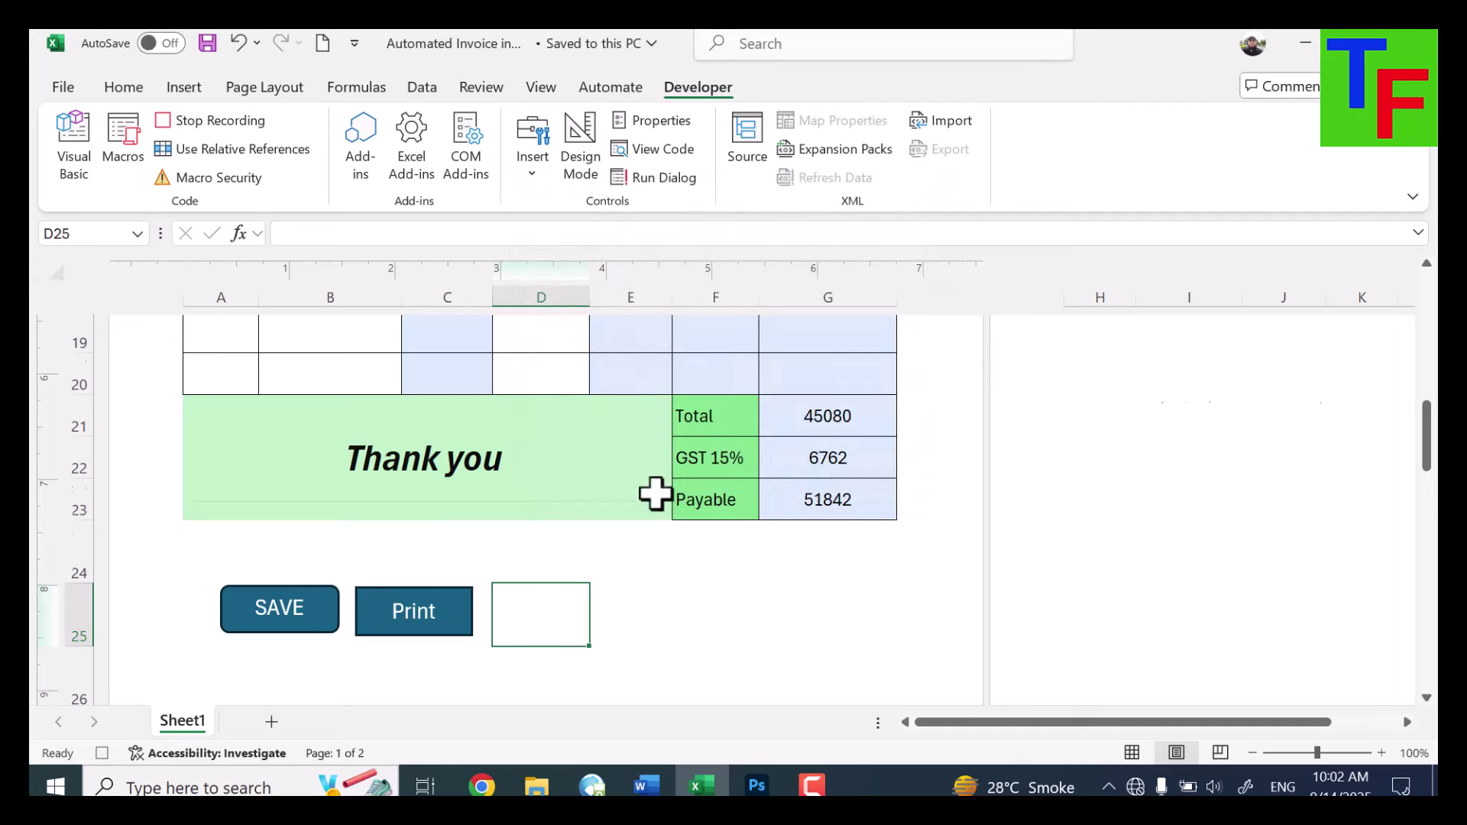
Clear the invoice's products, quantities, customer name and address as the macro's recorded actions, and stop the recording
scroll(655, 492, up, 3)
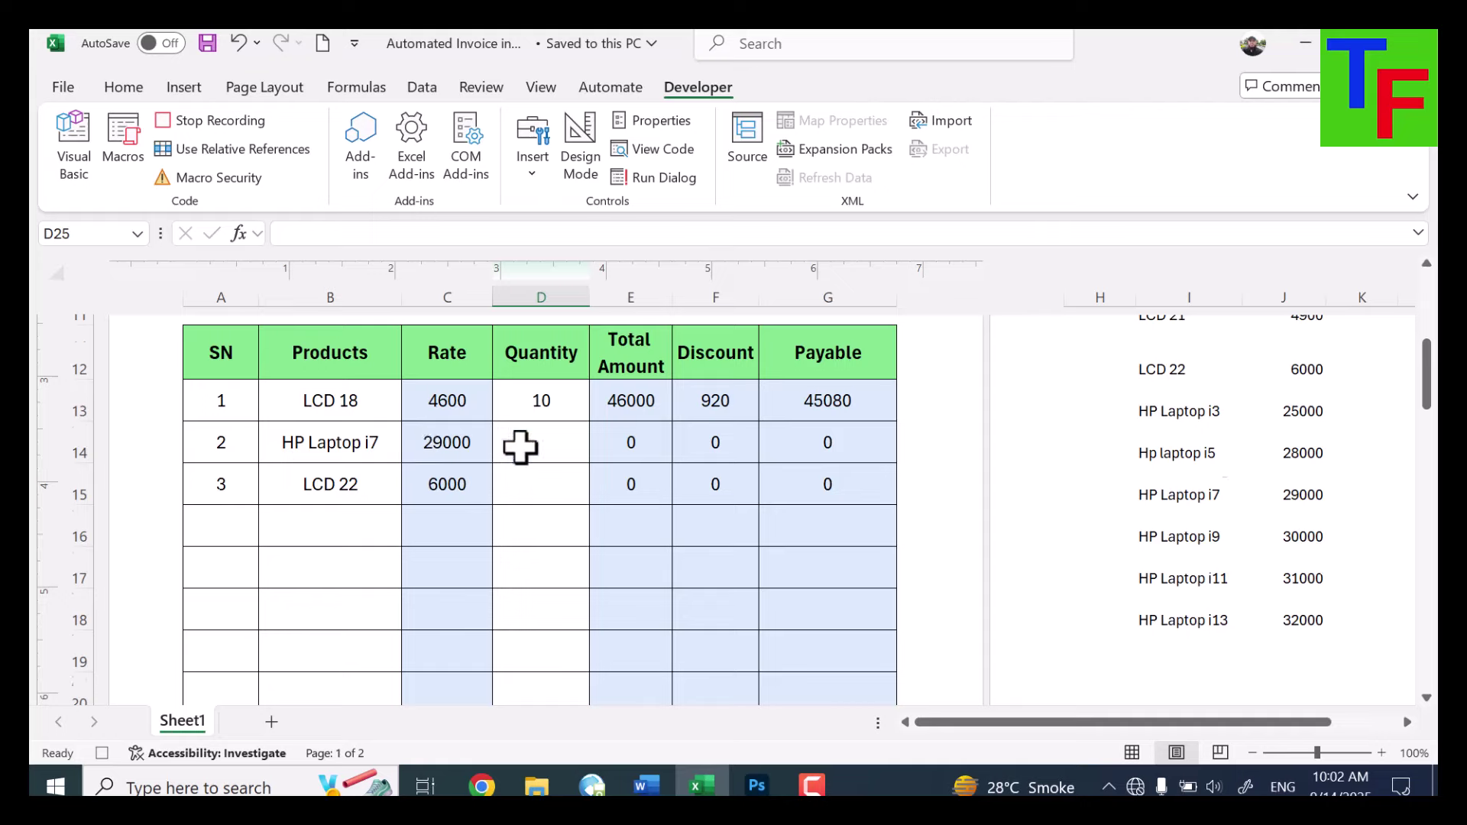
drag(370, 400, 350, 538)
key(Delete)
scroll(350, 538, up, 4)
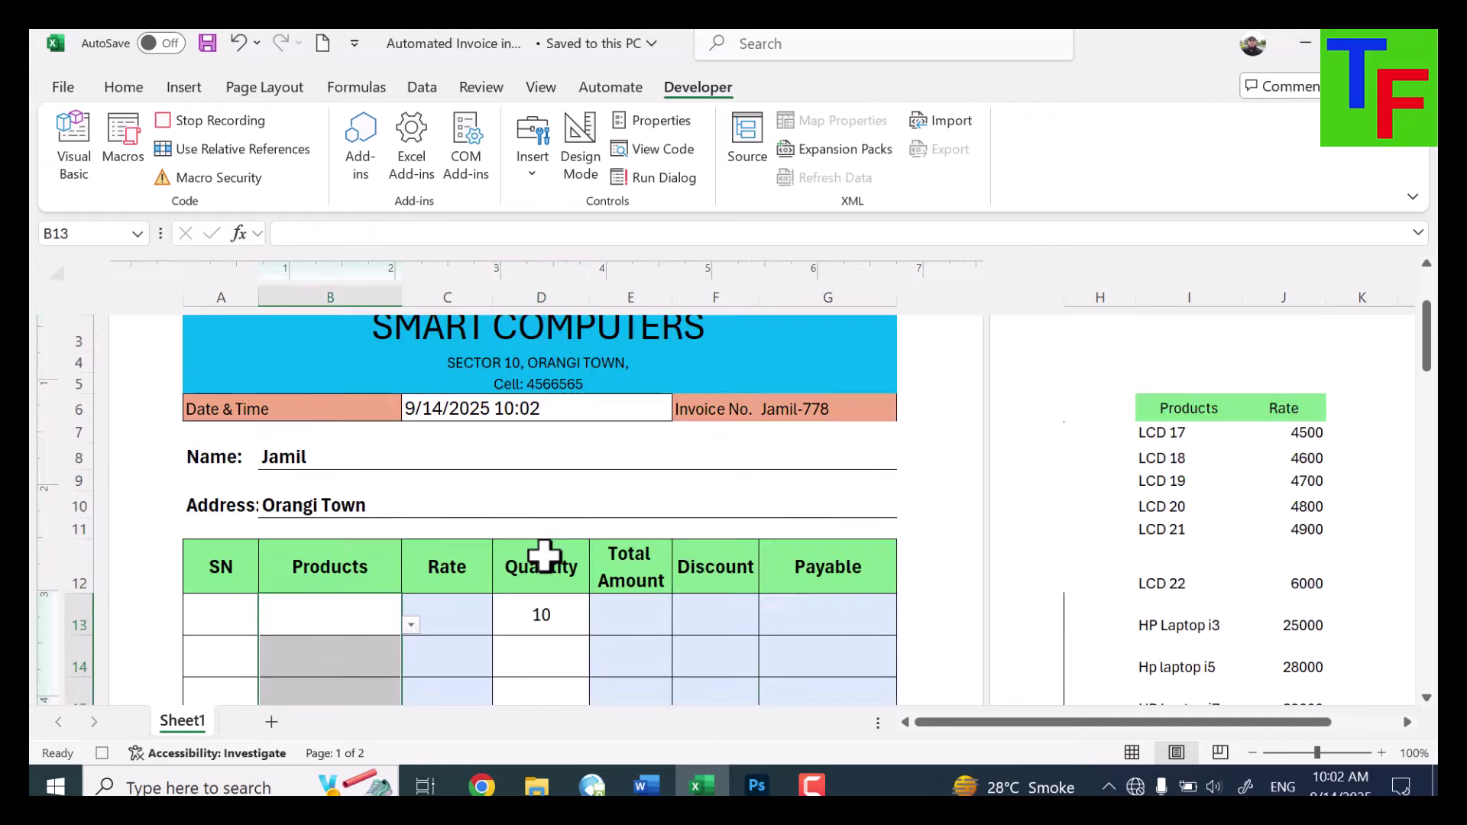
click(535, 505)
scroll(535, 505, down, 5)
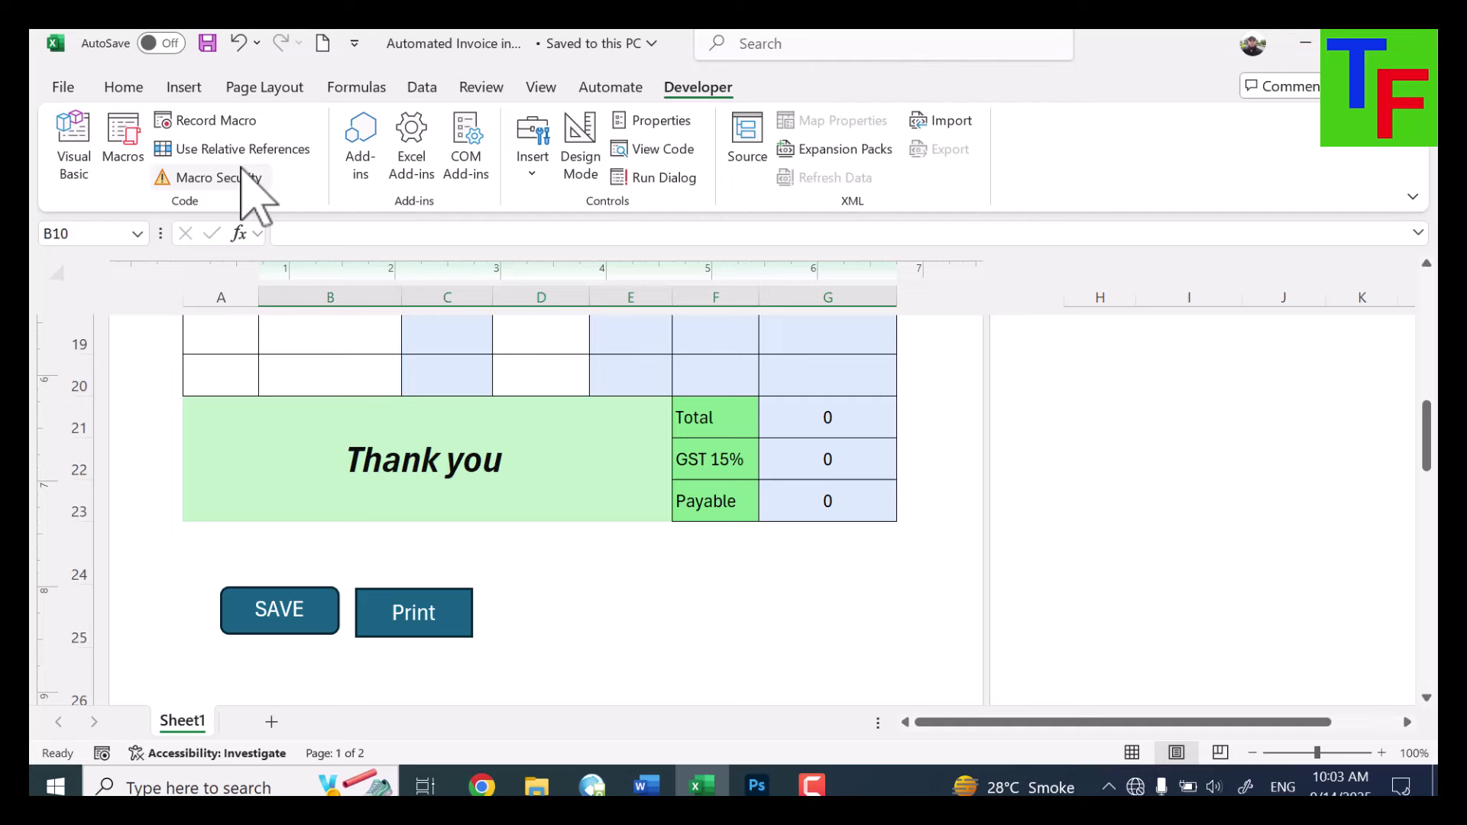
Draw a rectangle about 1.24" wide beside the Print button
click(183, 87)
click(374, 191)
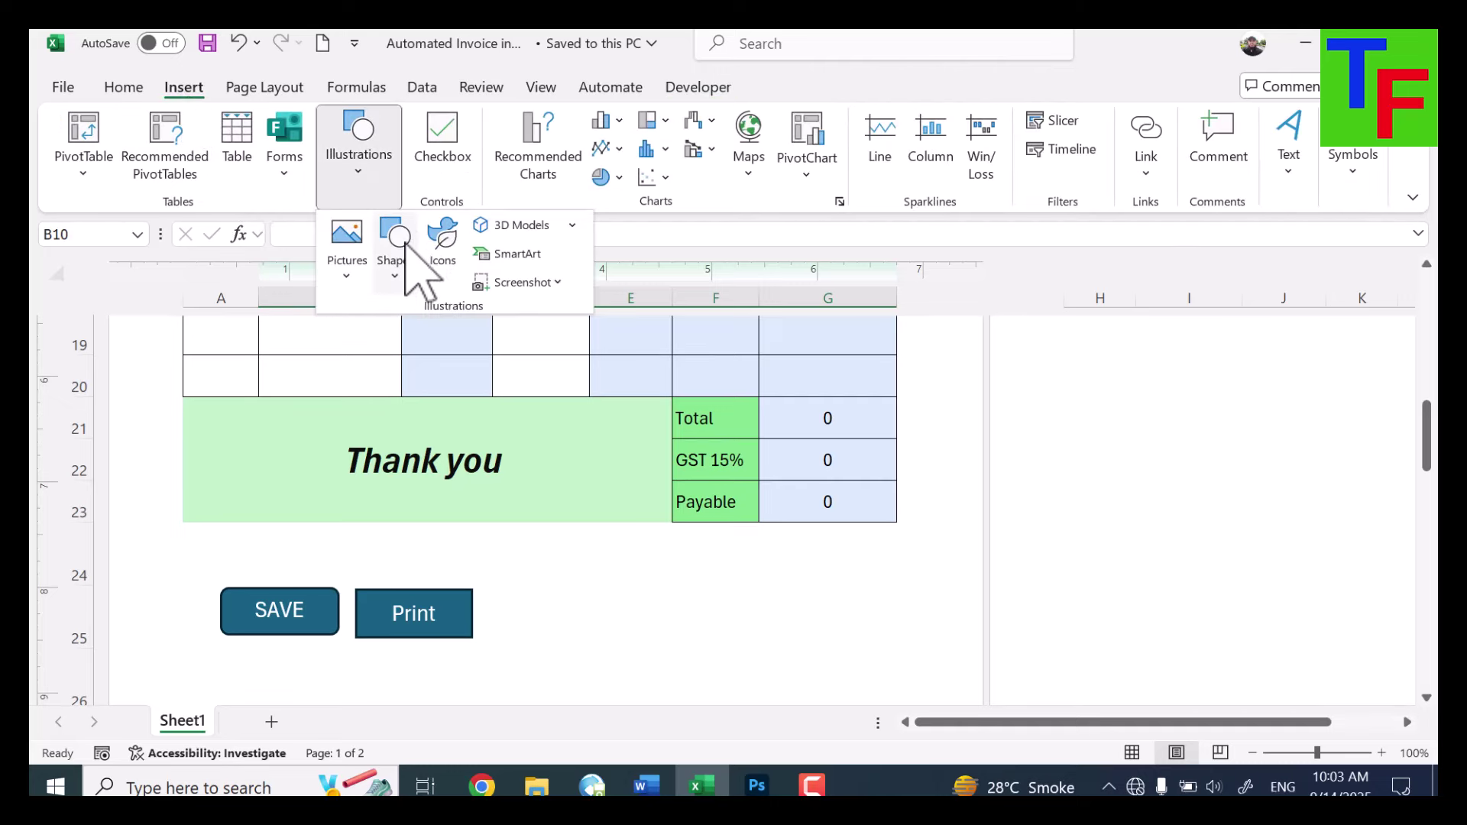
click(395, 252)
click(472, 341)
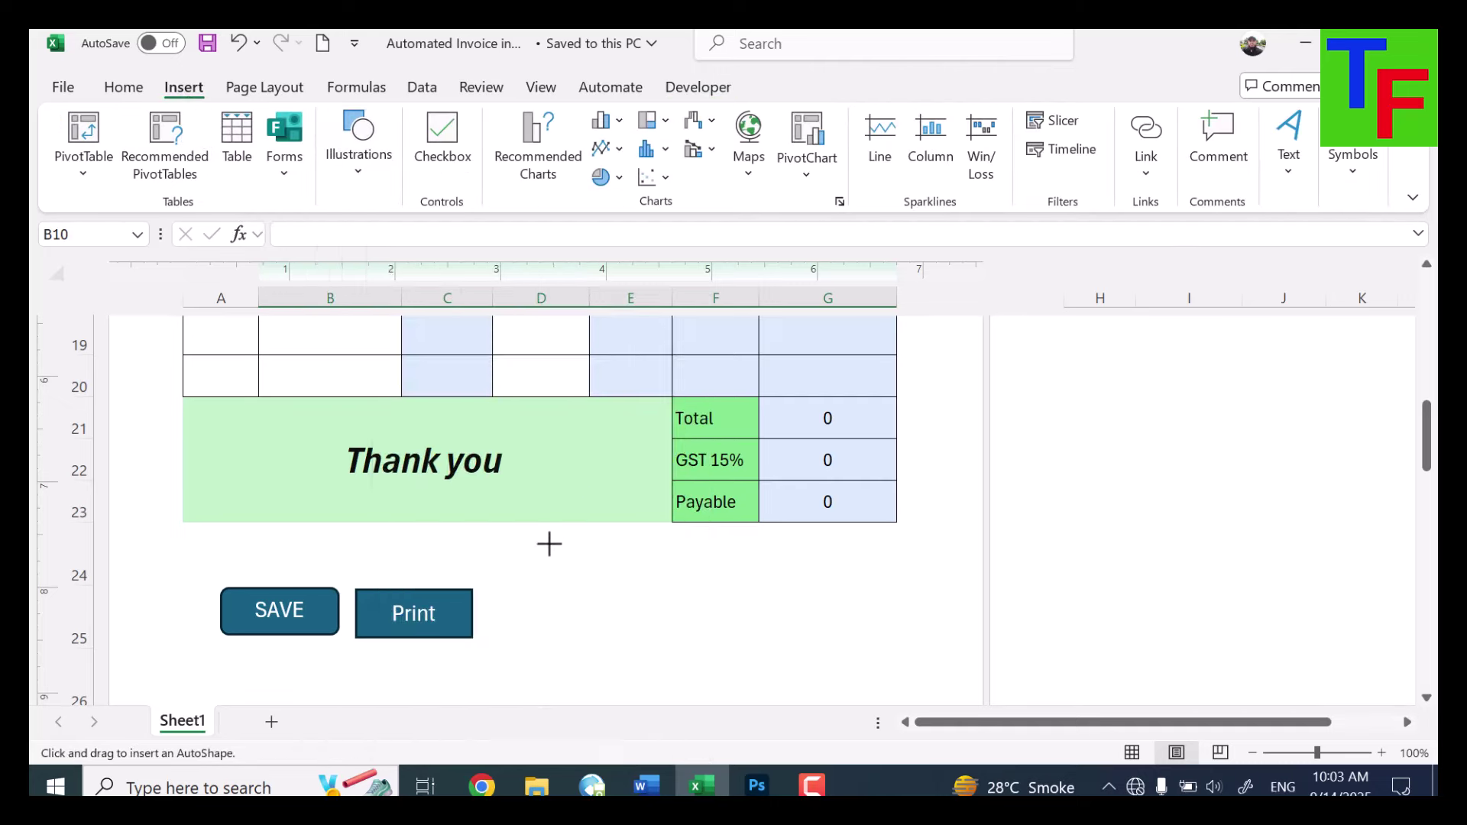
drag(494, 592, 623, 634)
Label the new rectangle Clear, set its text to 16 pt and centre it horizontally and vertically
right_click(556, 621)
click(618, 206)
text(Clea)
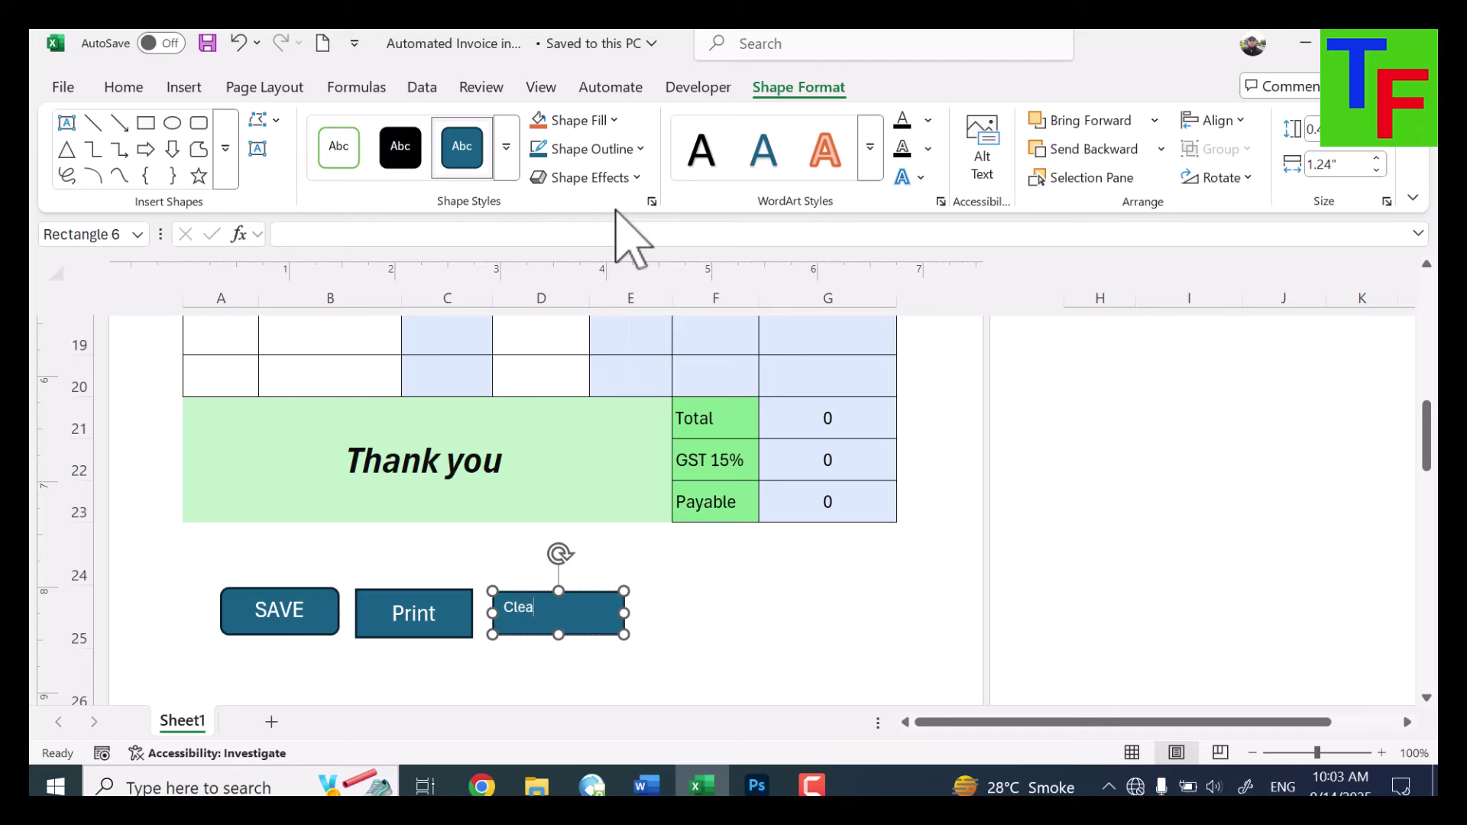
text(s)
key(ctrl+a)
text(Clear)
key(ctrl+a)
click(123, 86)
click(463, 145)
click(730, 574)
Assign the recorded clearing macro to the Clear button and deselect the button
click(445, 634)
right_click(445, 634)
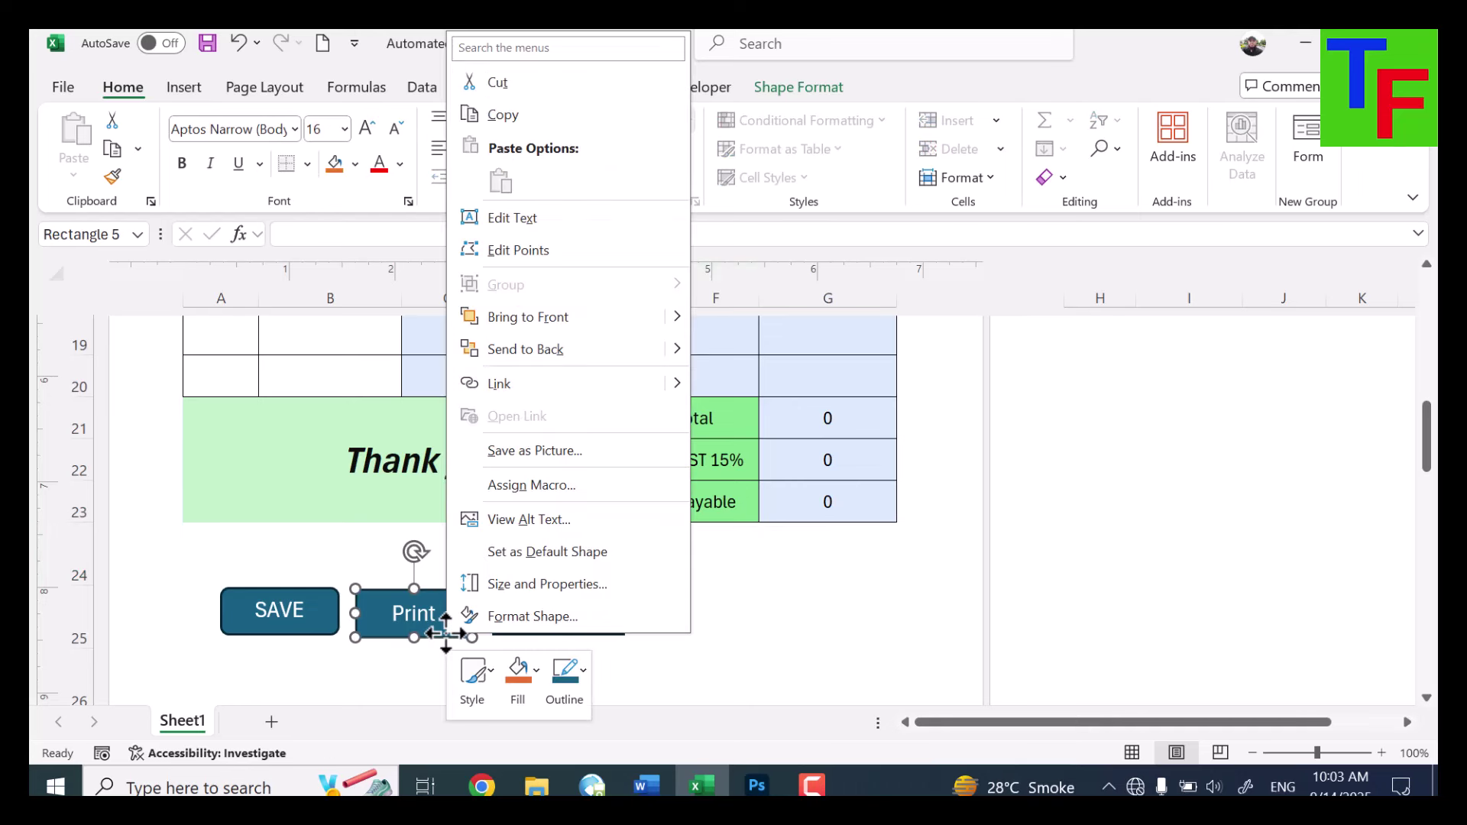
click(642, 631)
click(599, 619)
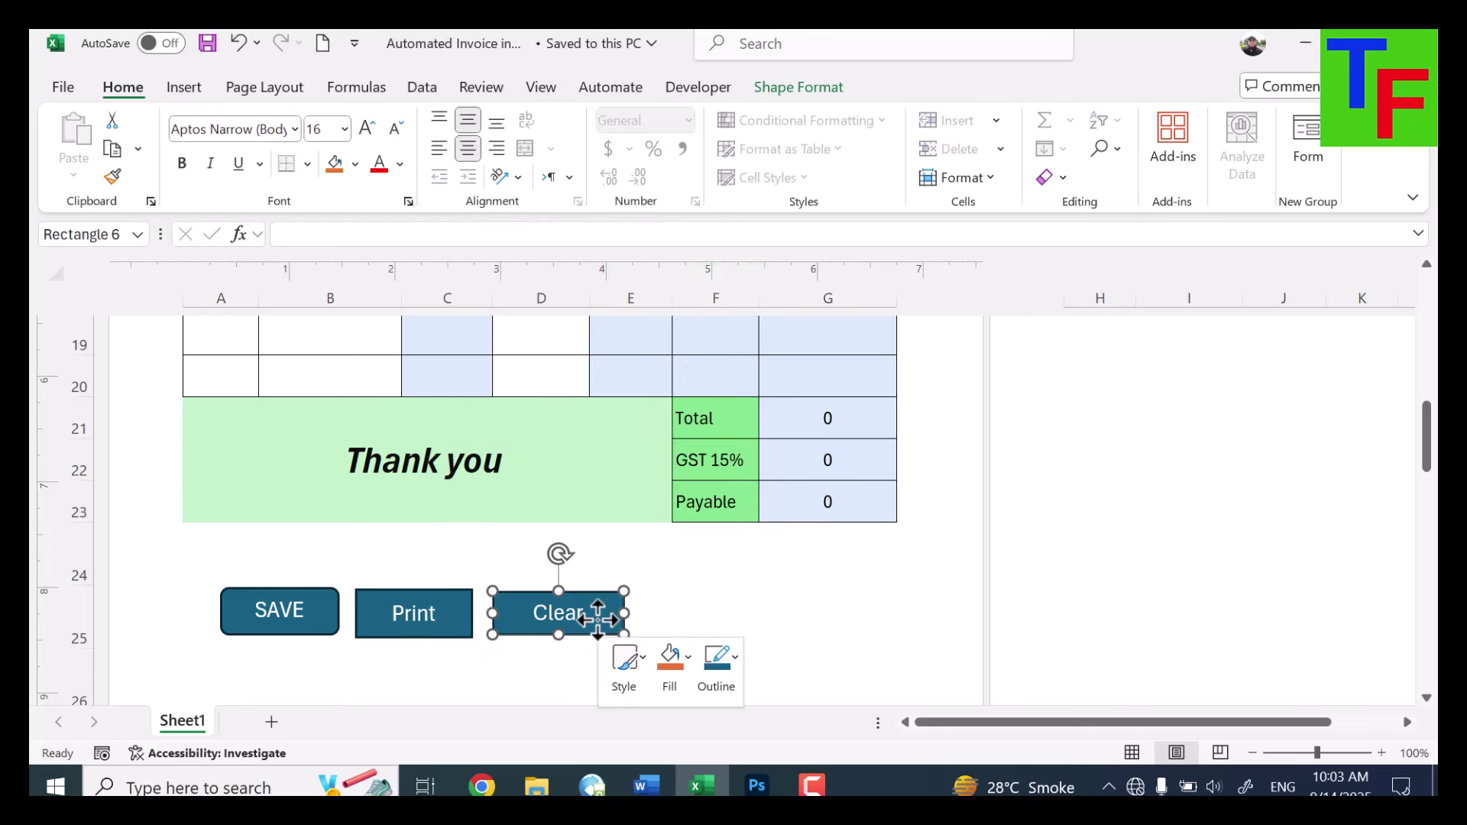
right_click(598, 619)
click(671, 471)
click(698, 657)
Enter the customer's full name in B8 and the customer's address in B10 of the cleared invoice
scroll(642, 622, up, 4)
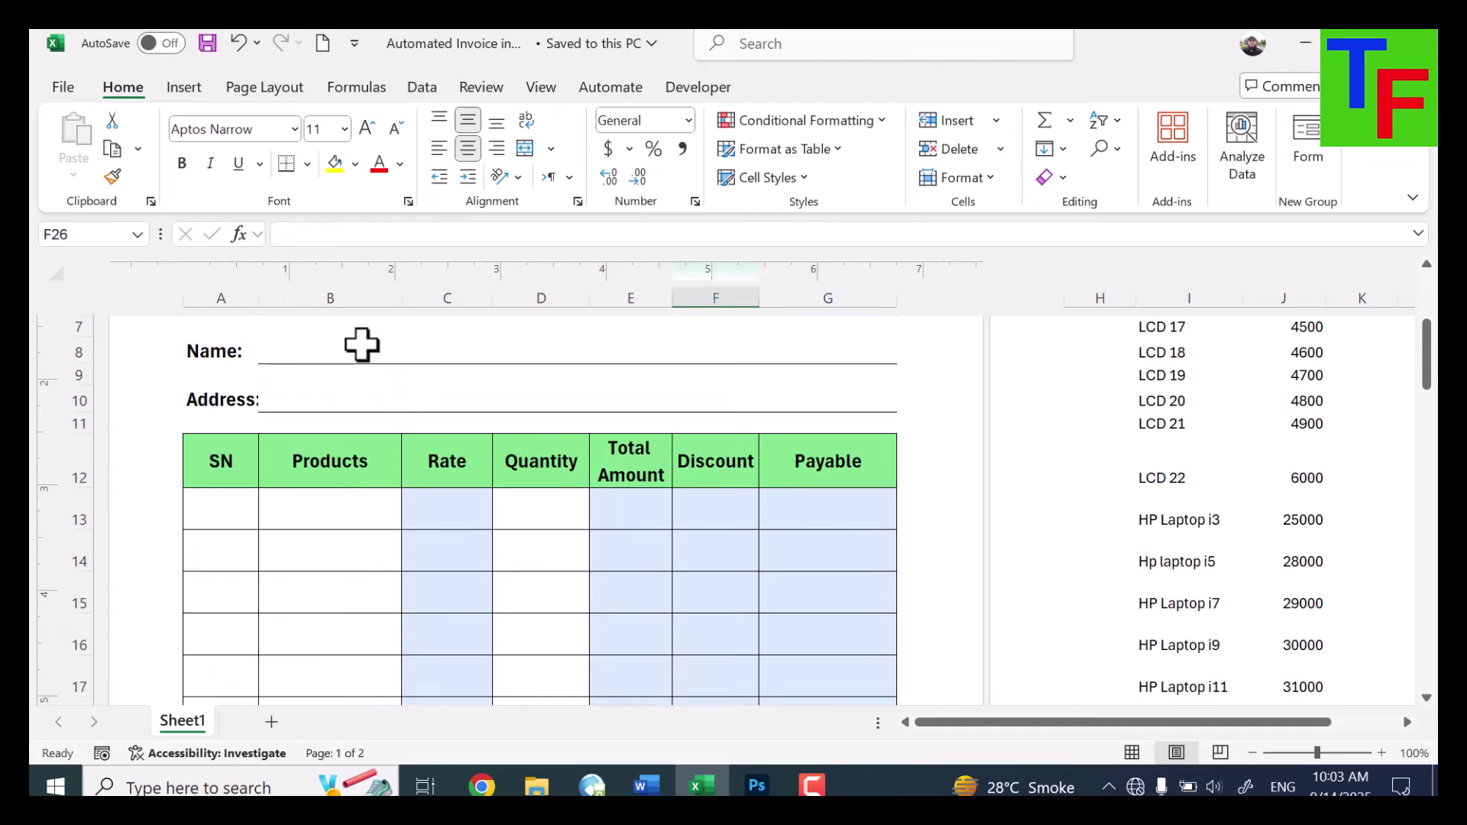
click(361, 345)
scroll(508, 428, up, 1)
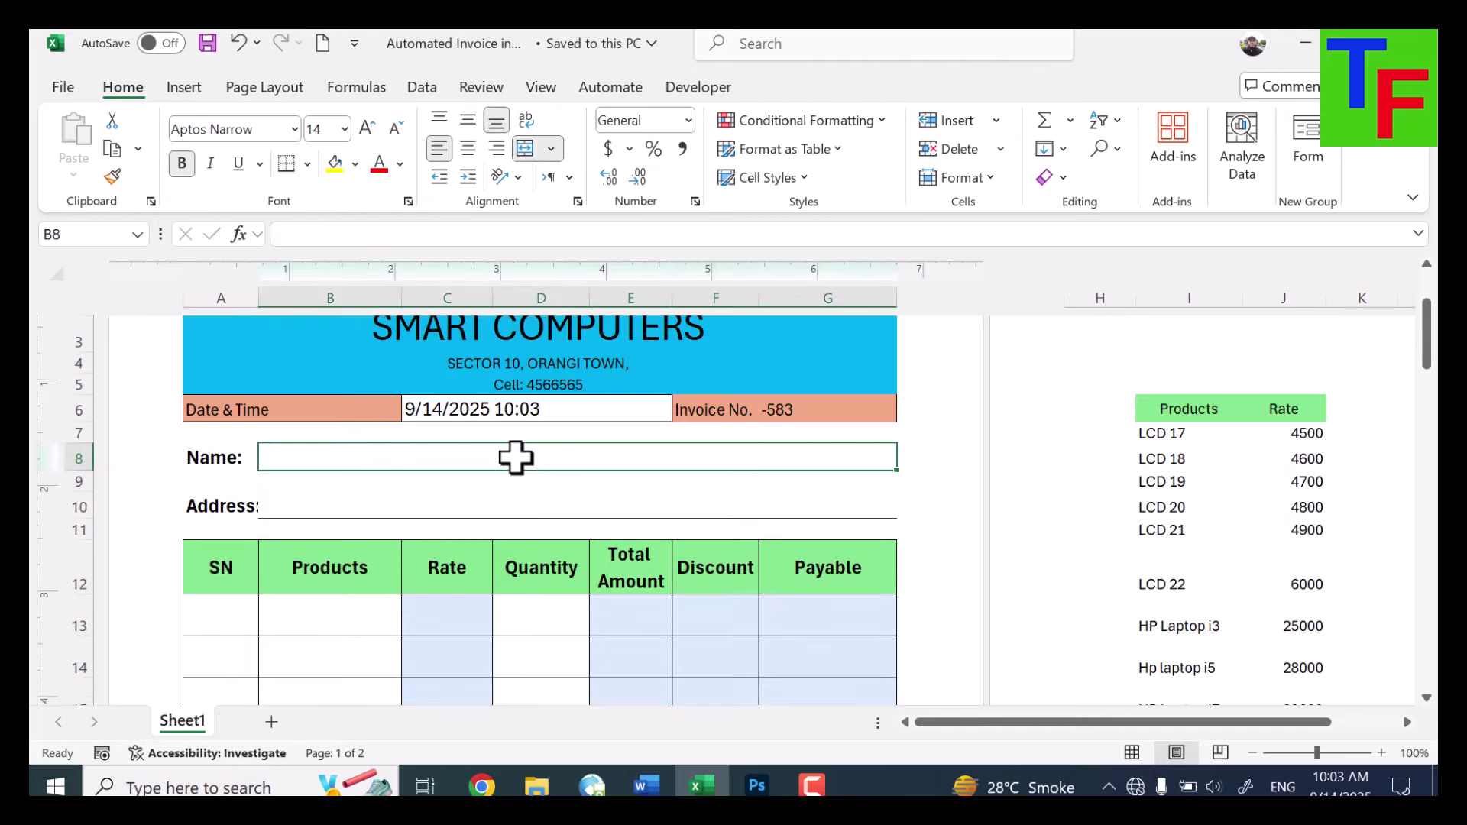
text(Jamil Khan)
click(498, 504)
text(Baldia T)
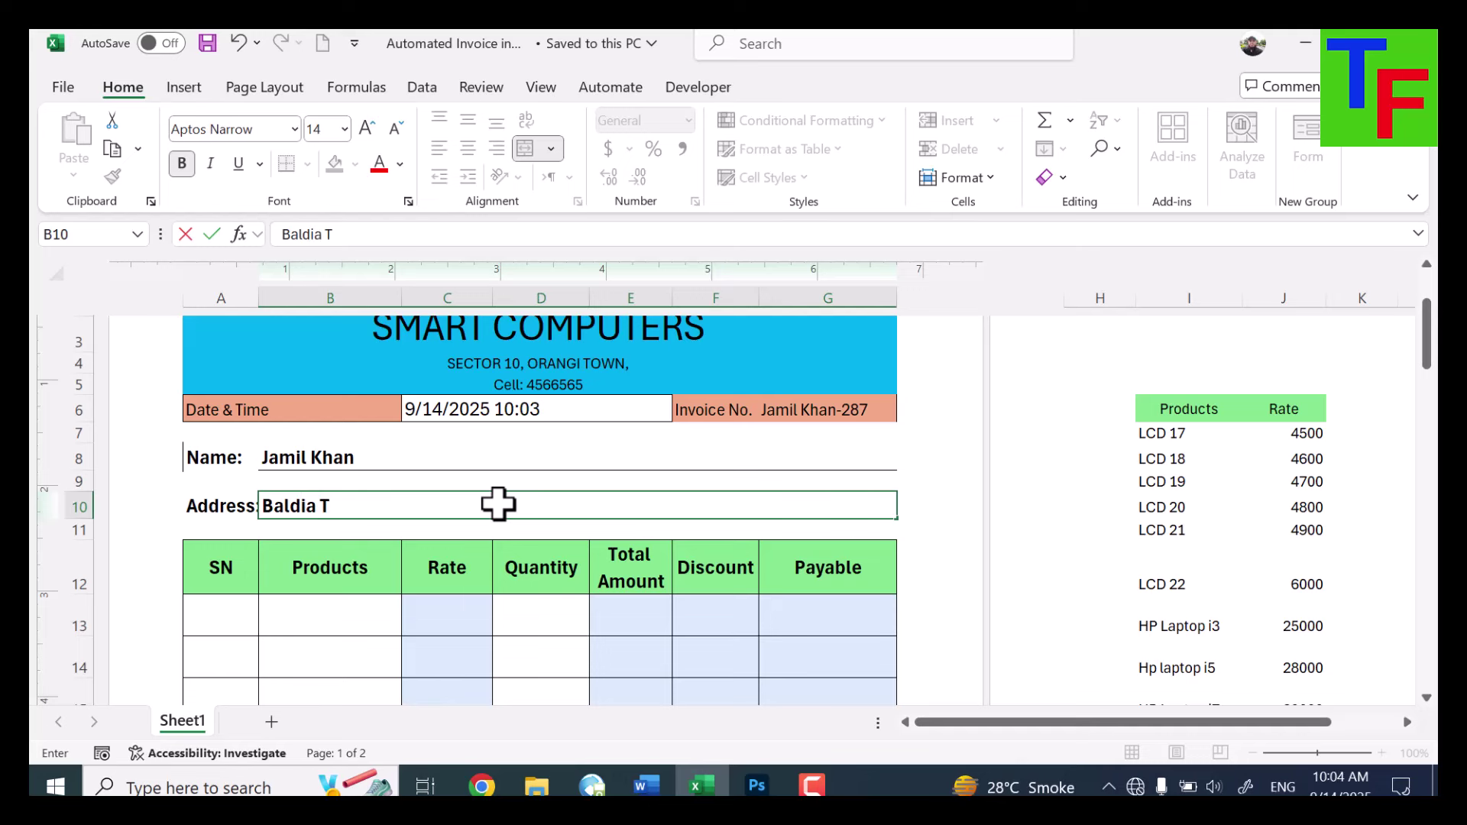
text(own)
Choose LCD 18 as the product in B13 and enter a quantity of 10 in D13
scroll(426, 504, down, 3)
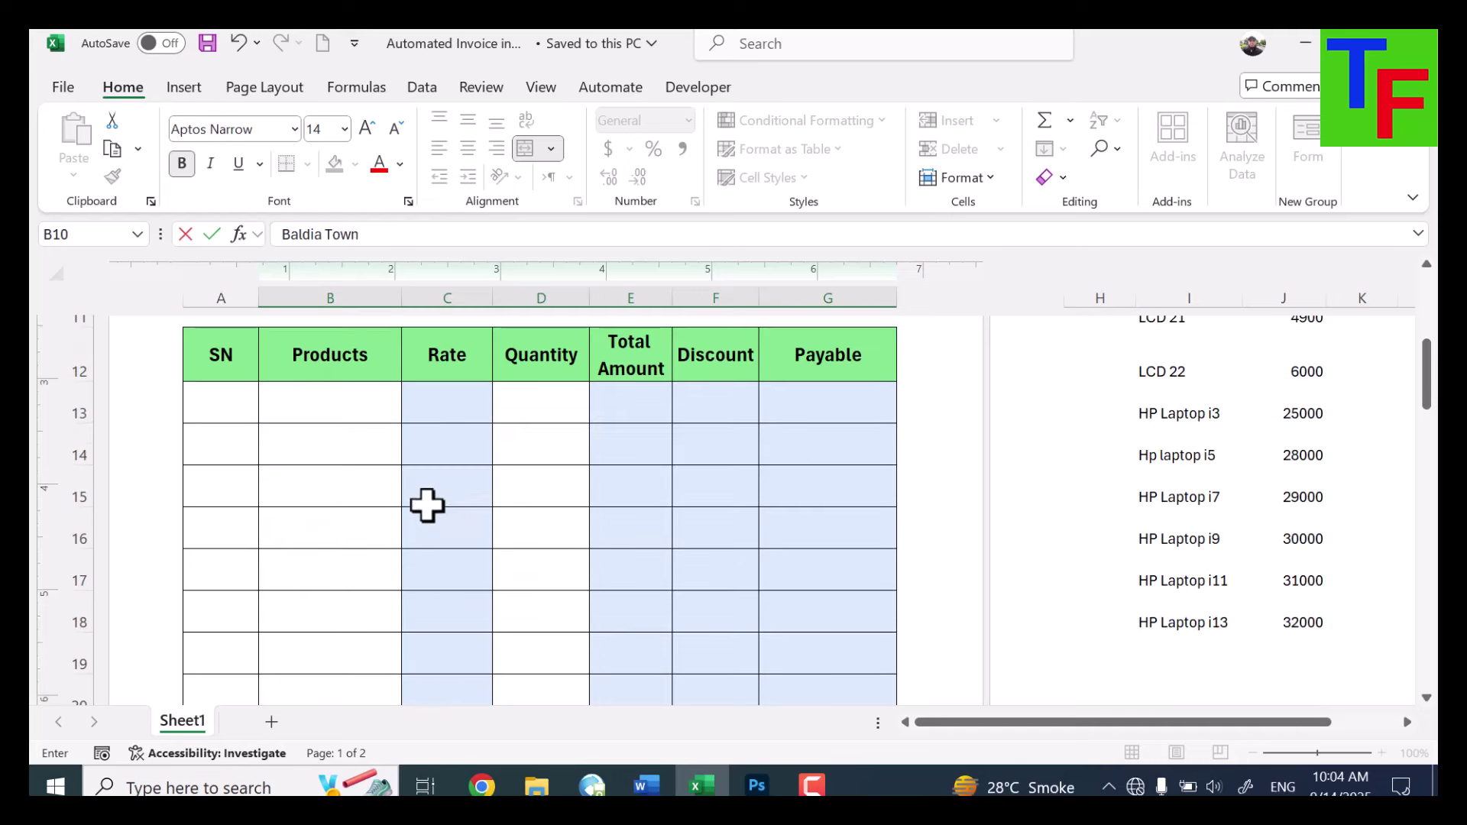
click(357, 409)
click(411, 413)
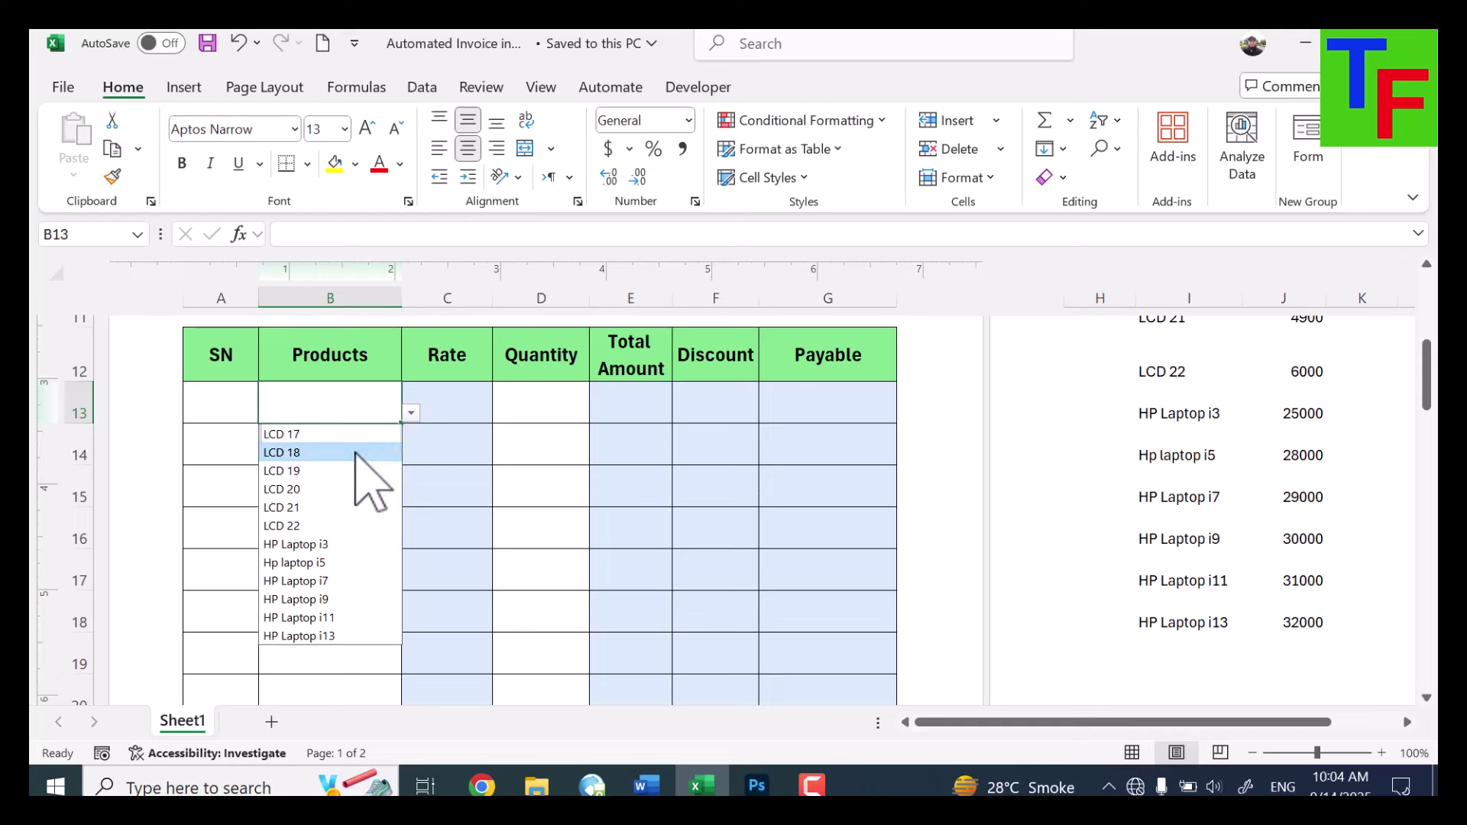
click(355, 453)
click(542, 405)
text(10)
key(Return)
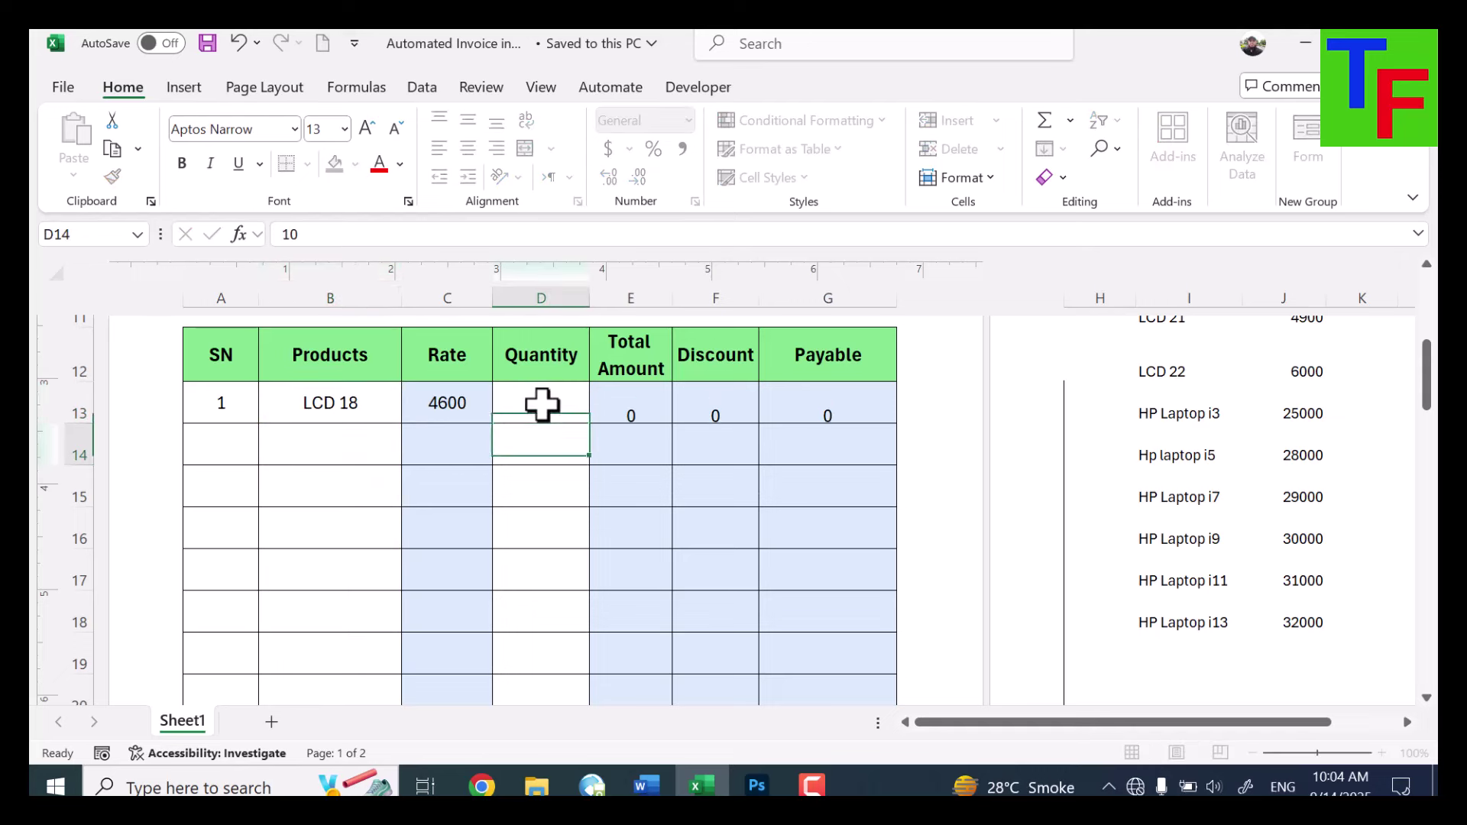
Choose HP Laptop i7 as the product in B14 and enter a quantity of 20 in D14
click(384, 453)
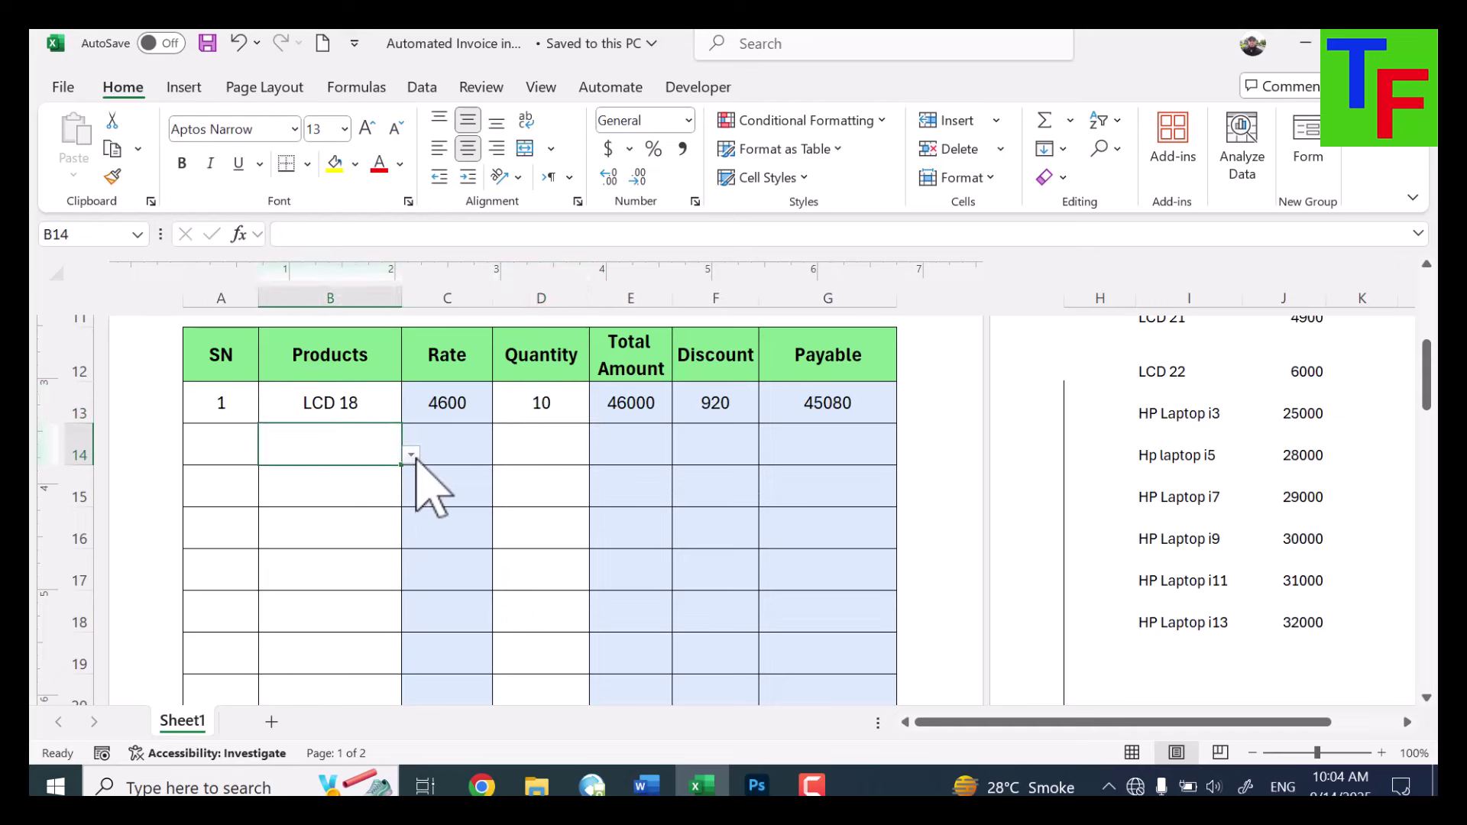
click(412, 455)
click(389, 593)
click(537, 446)
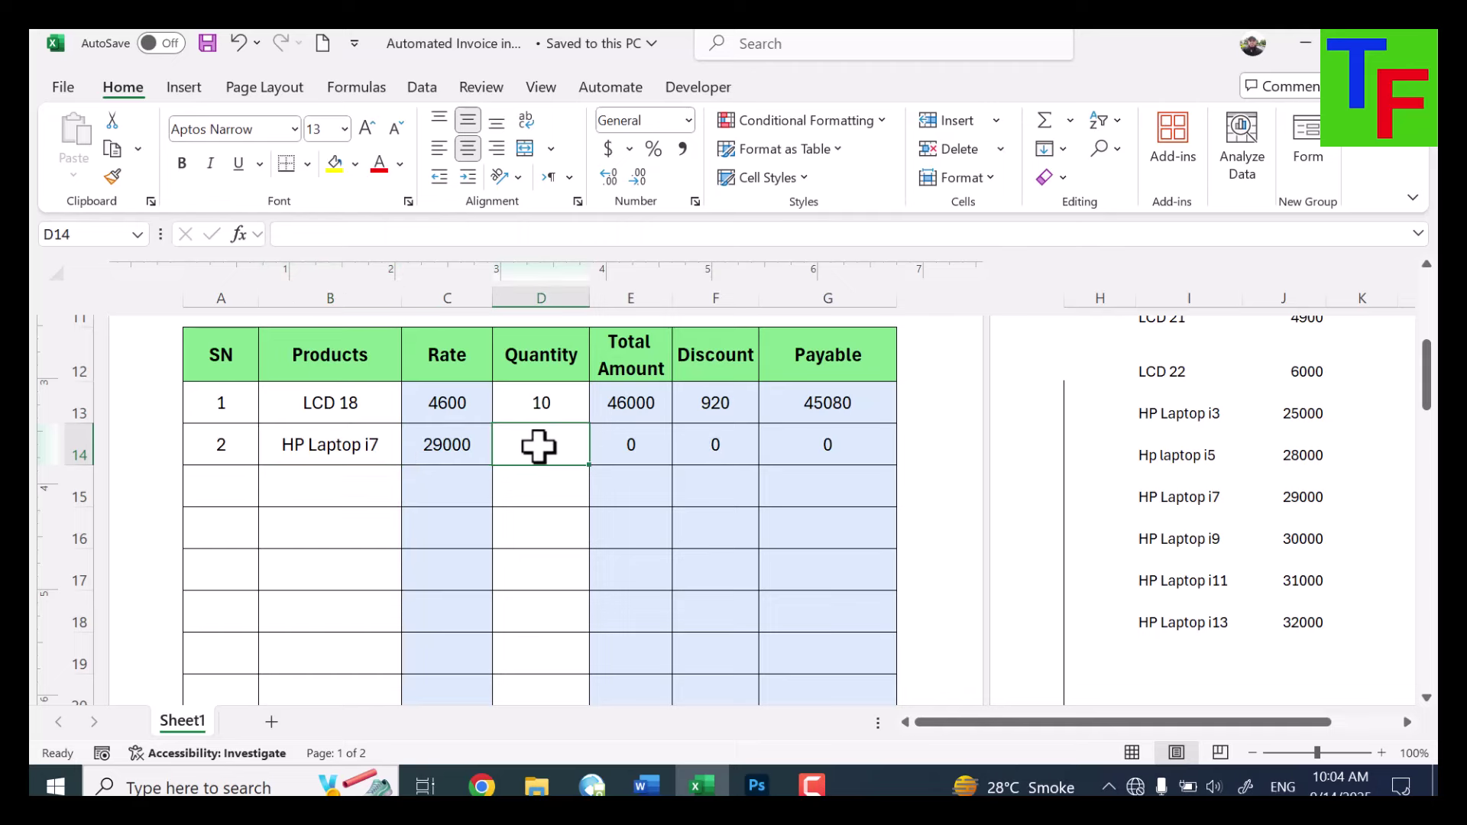
text(20)
key(Return)
Choose Hp laptop i5 as the product in B15 and enter a quantity of 15 in D15
click(380, 488)
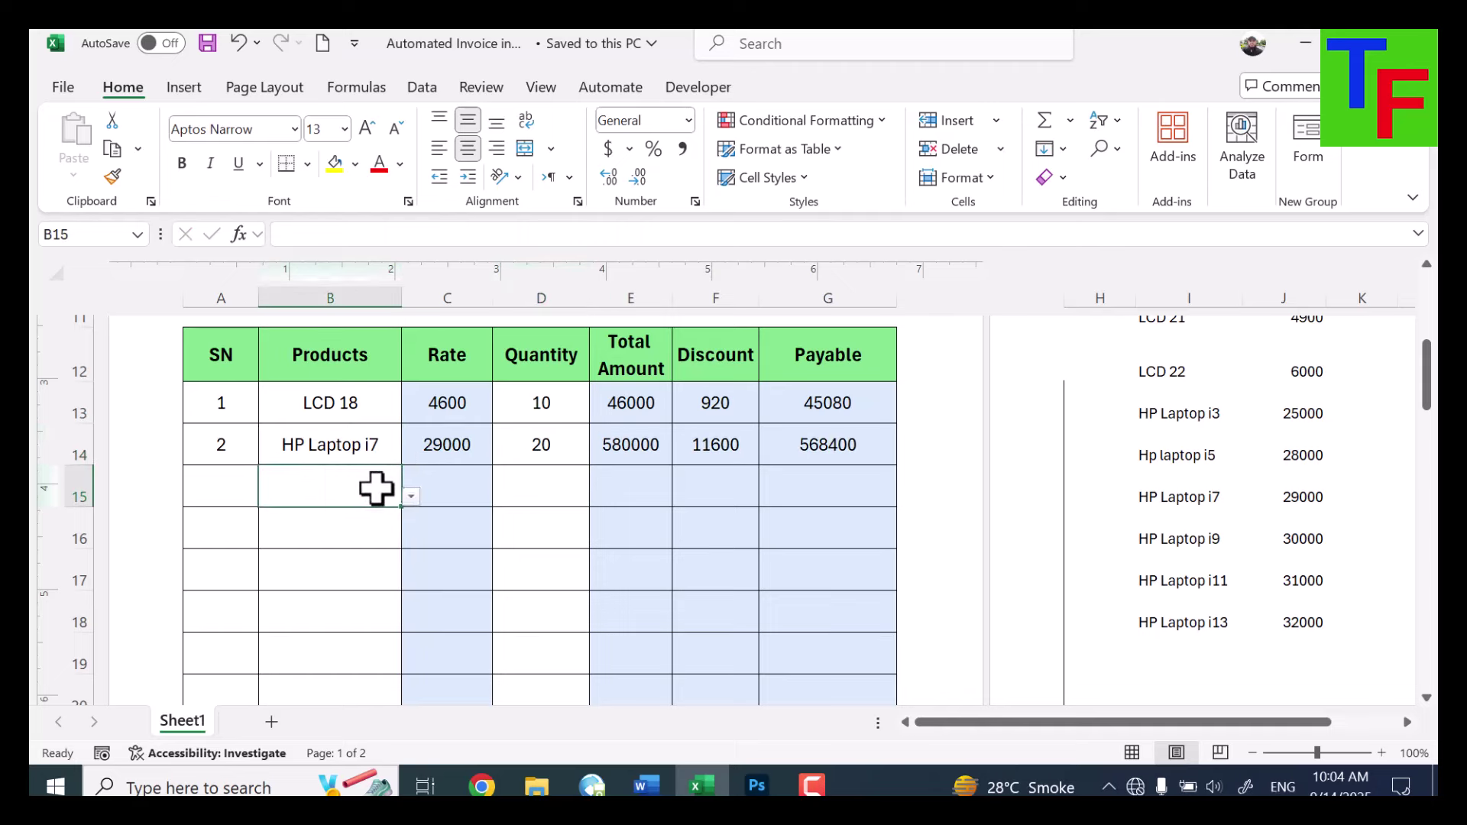
click(411, 497)
click(329, 646)
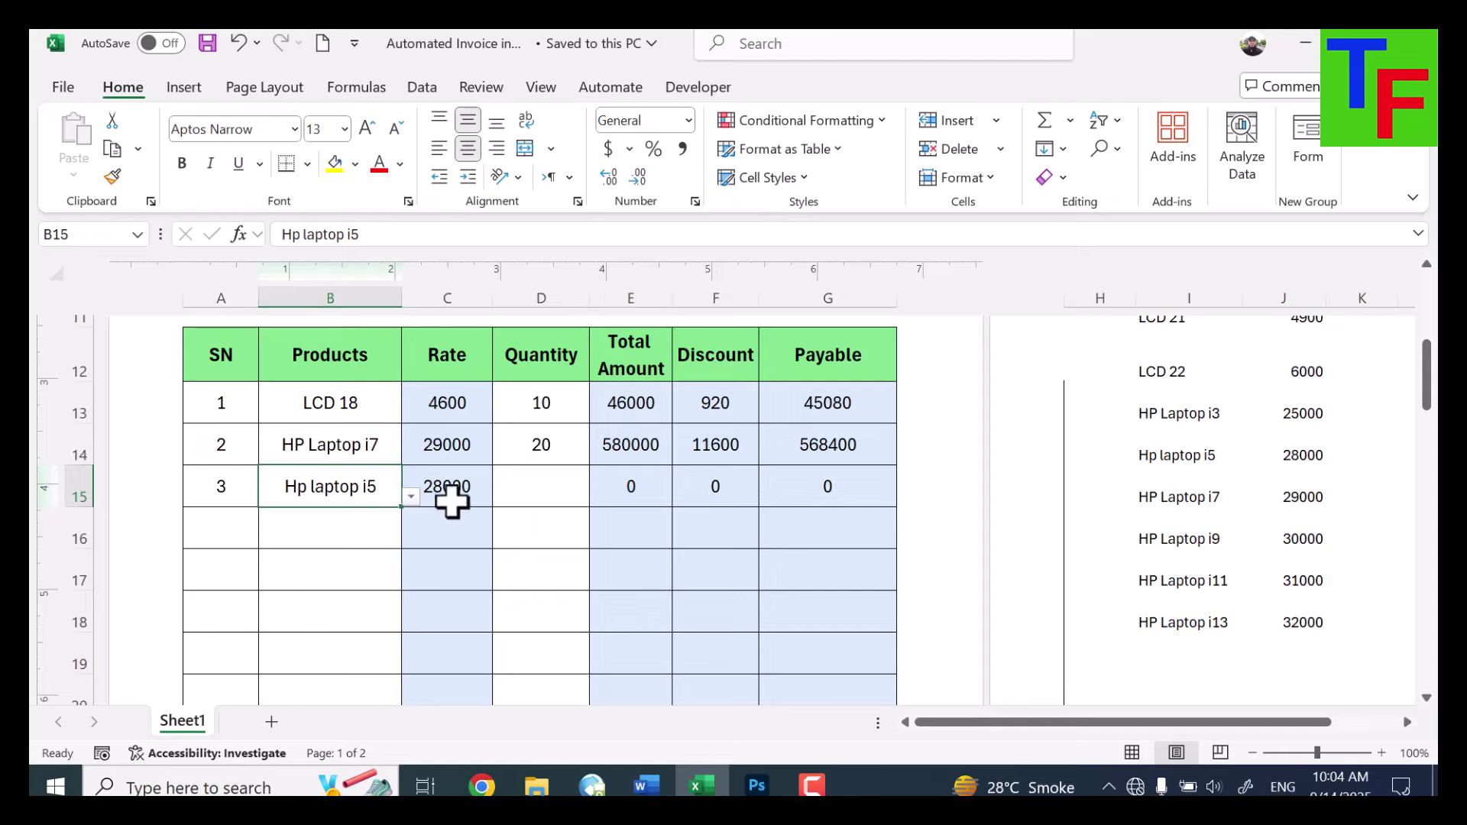
click(556, 489)
text(15)
key(Return)
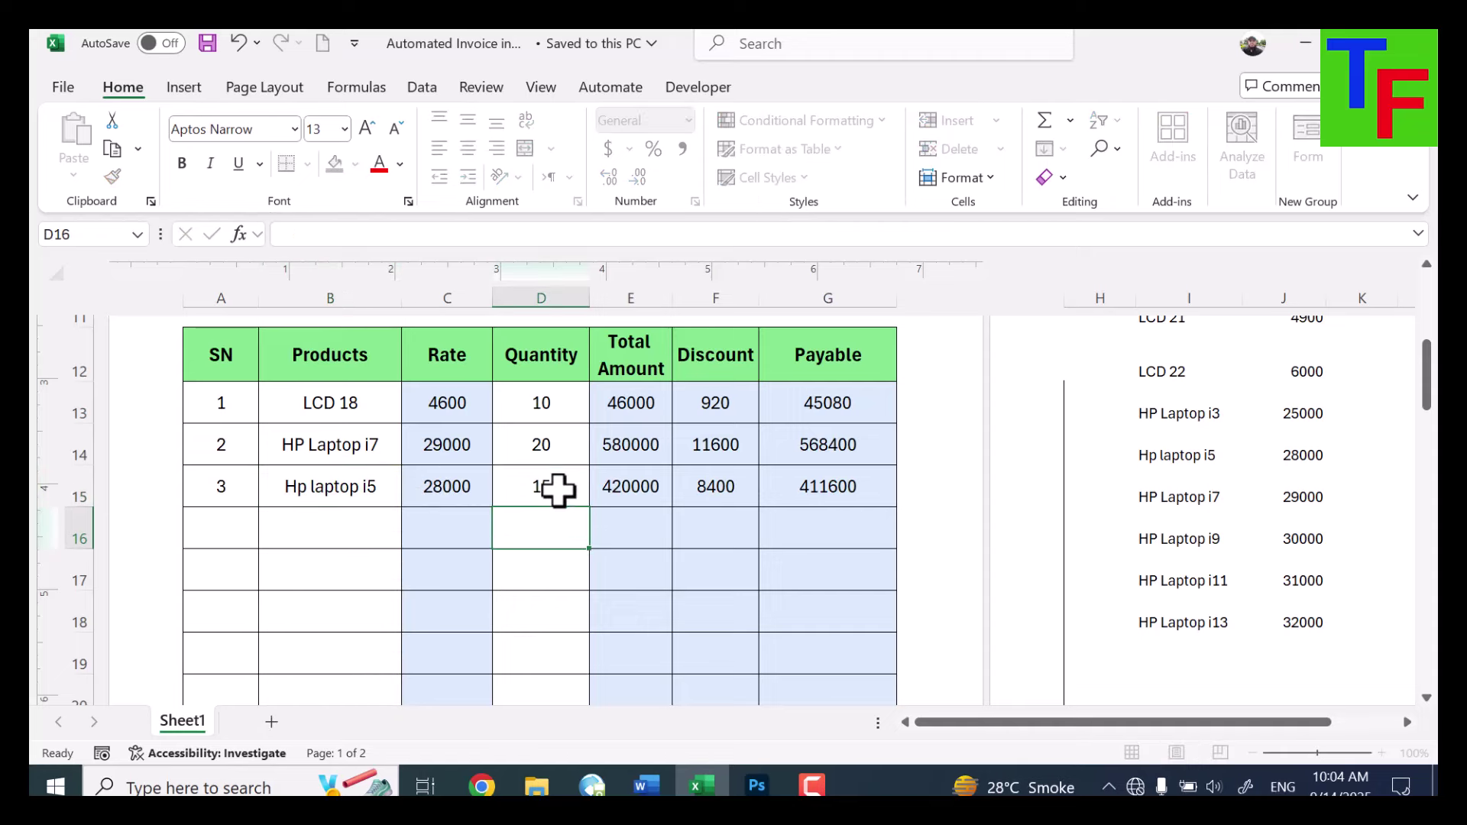
Run the invoice's SAVE macro to export it as a PDF, and close the resulting PDF in Foxit Reader
scroll(764, 522, down, 3)
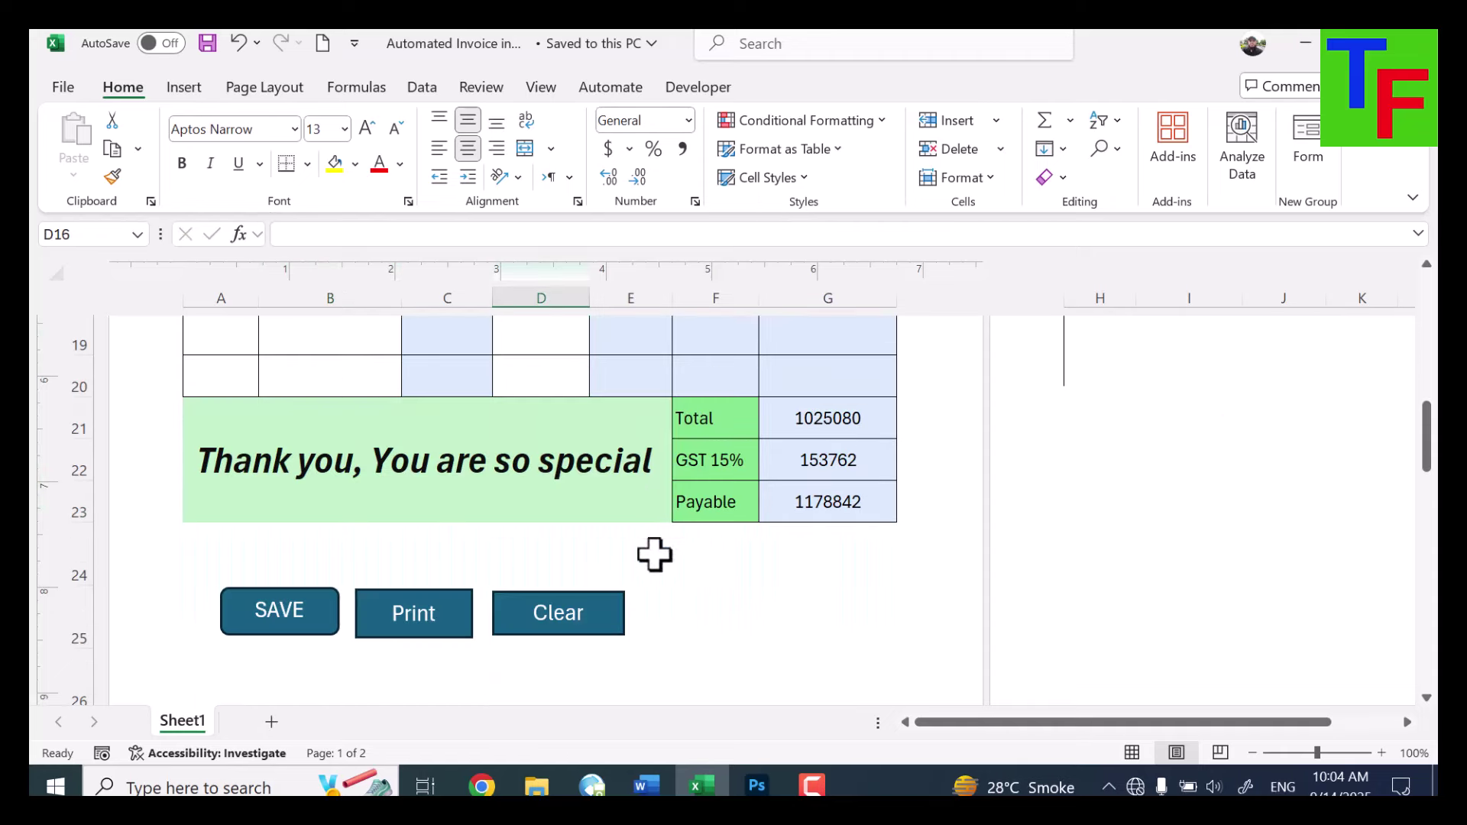
click(291, 617)
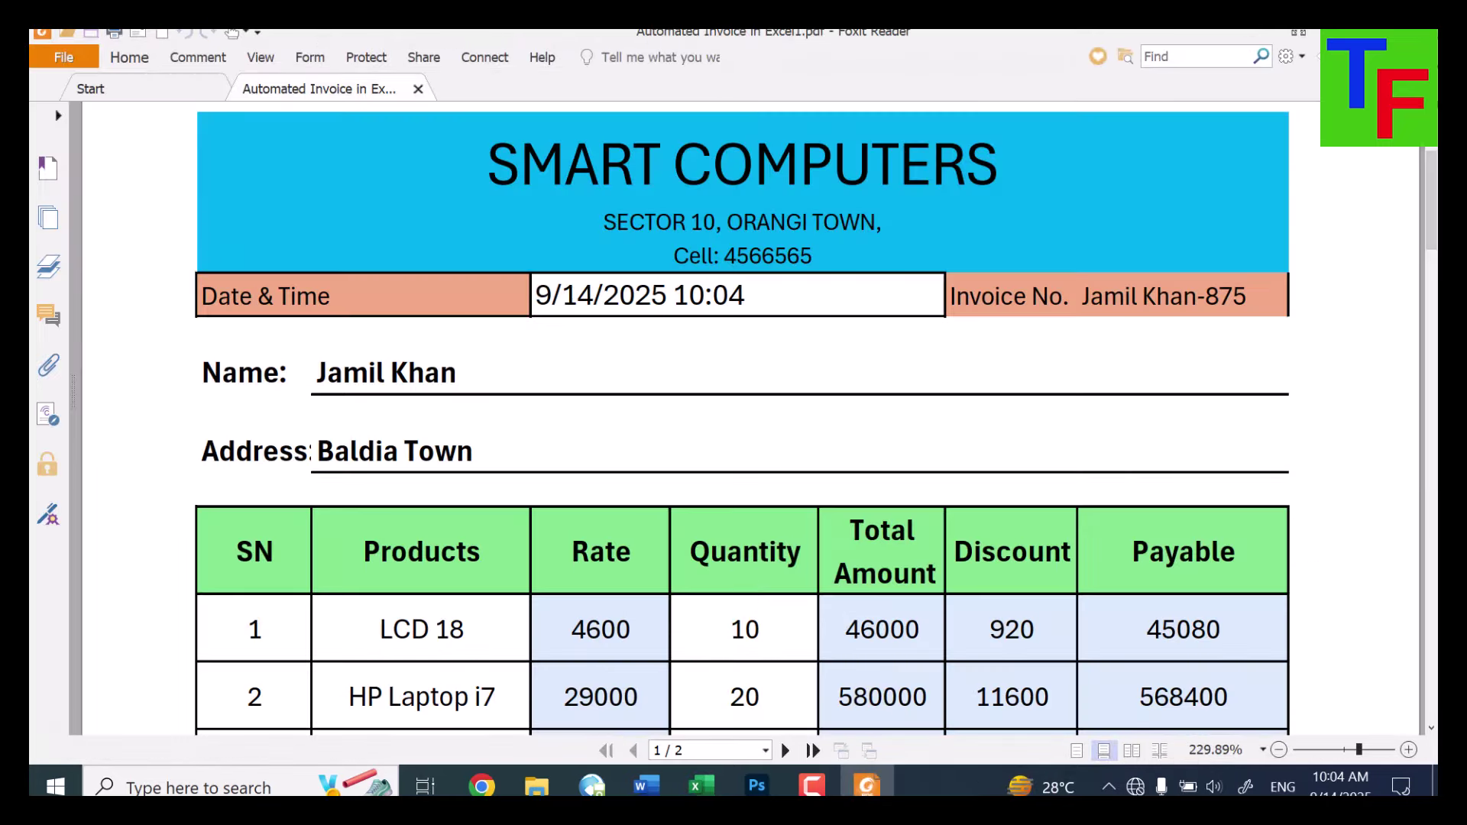
click(1415, 35)
Print the completed invoice with its Print macro and empty the customer and product entries with its Clear macro
scroll(825, 407, down, 3)
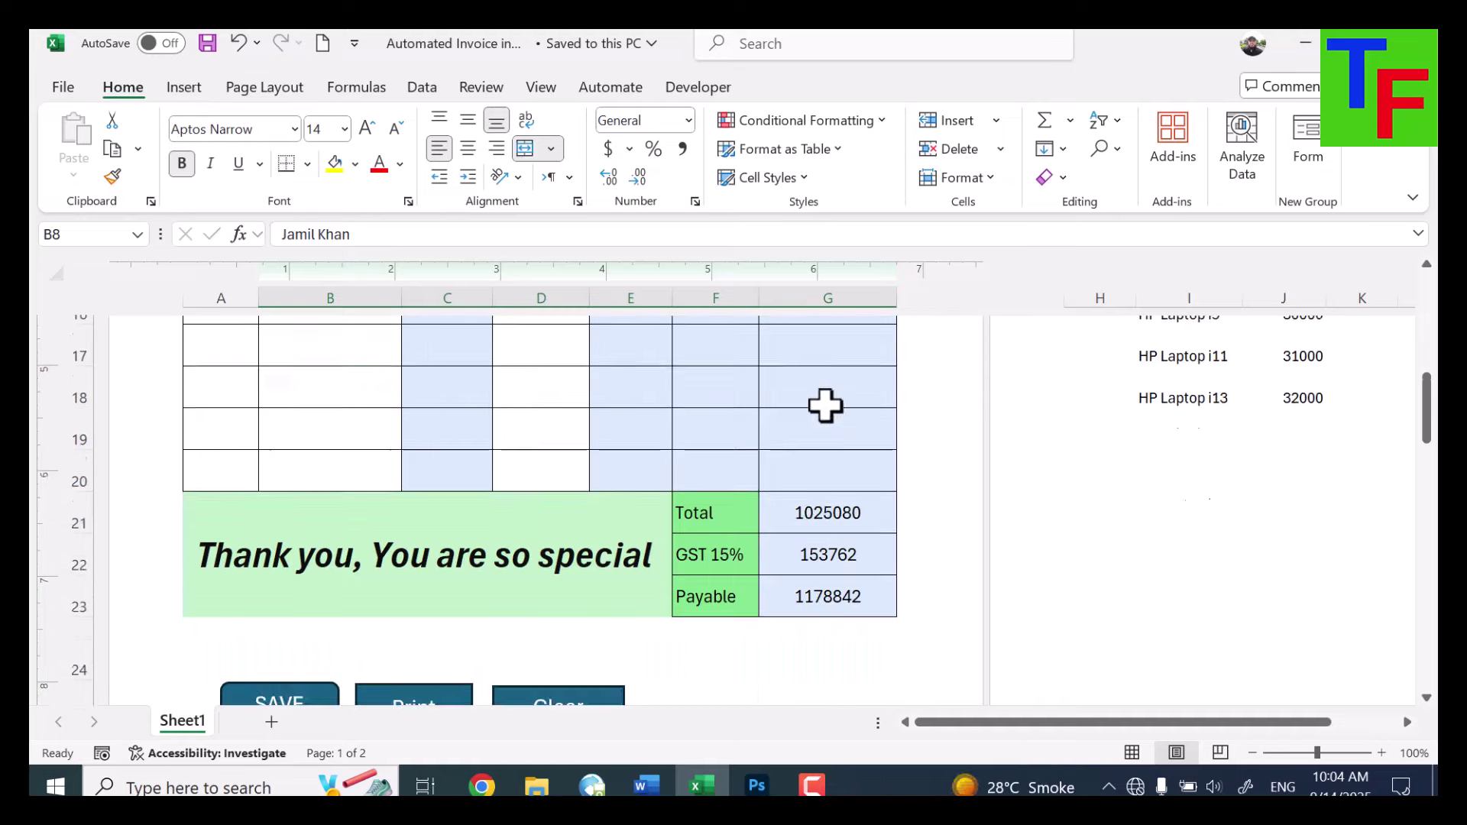
click(450, 615)
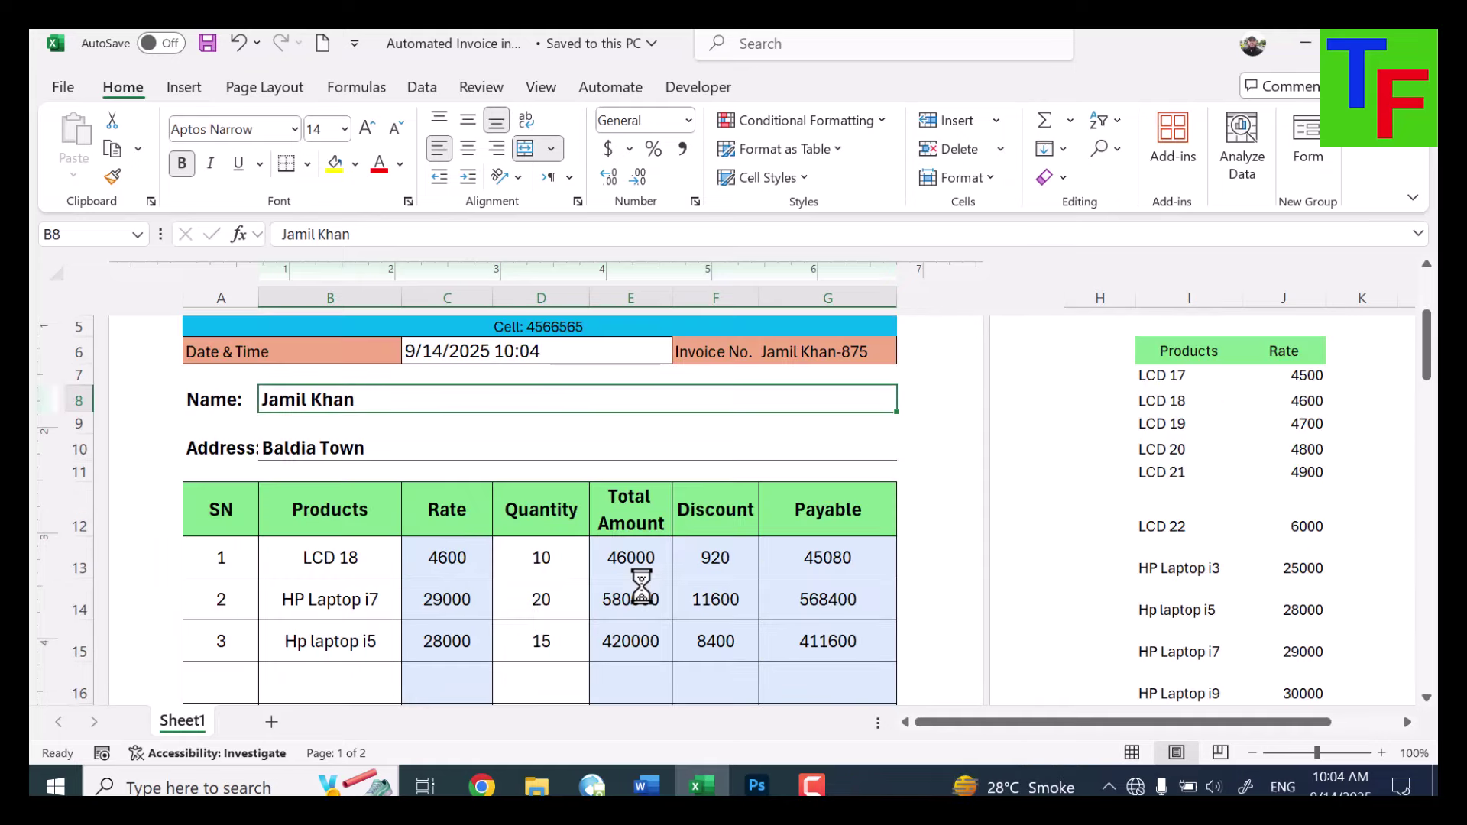
scroll(814, 544, down, 3)
scroll(815, 544, down, 4)
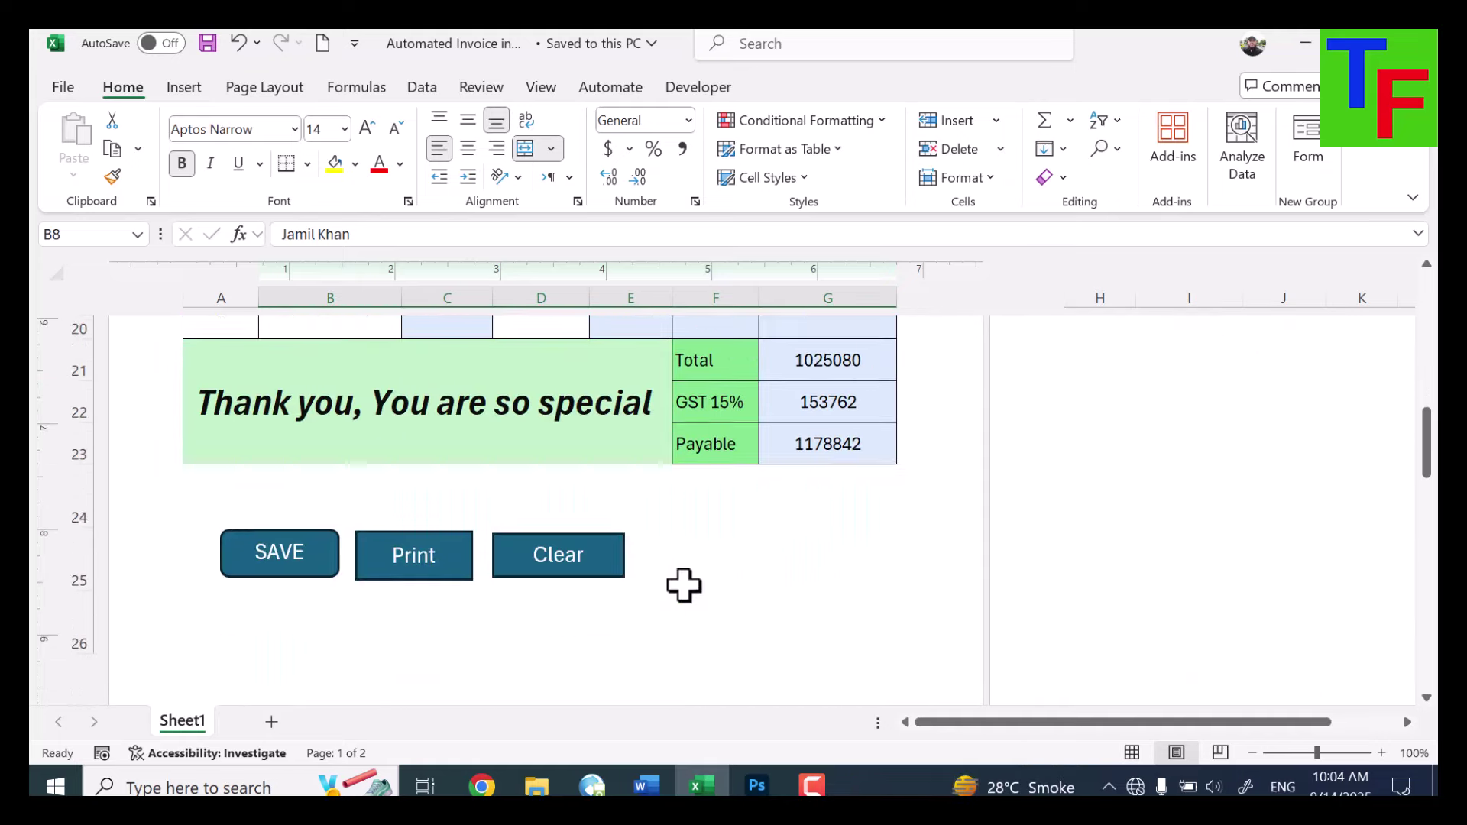
click(609, 579)
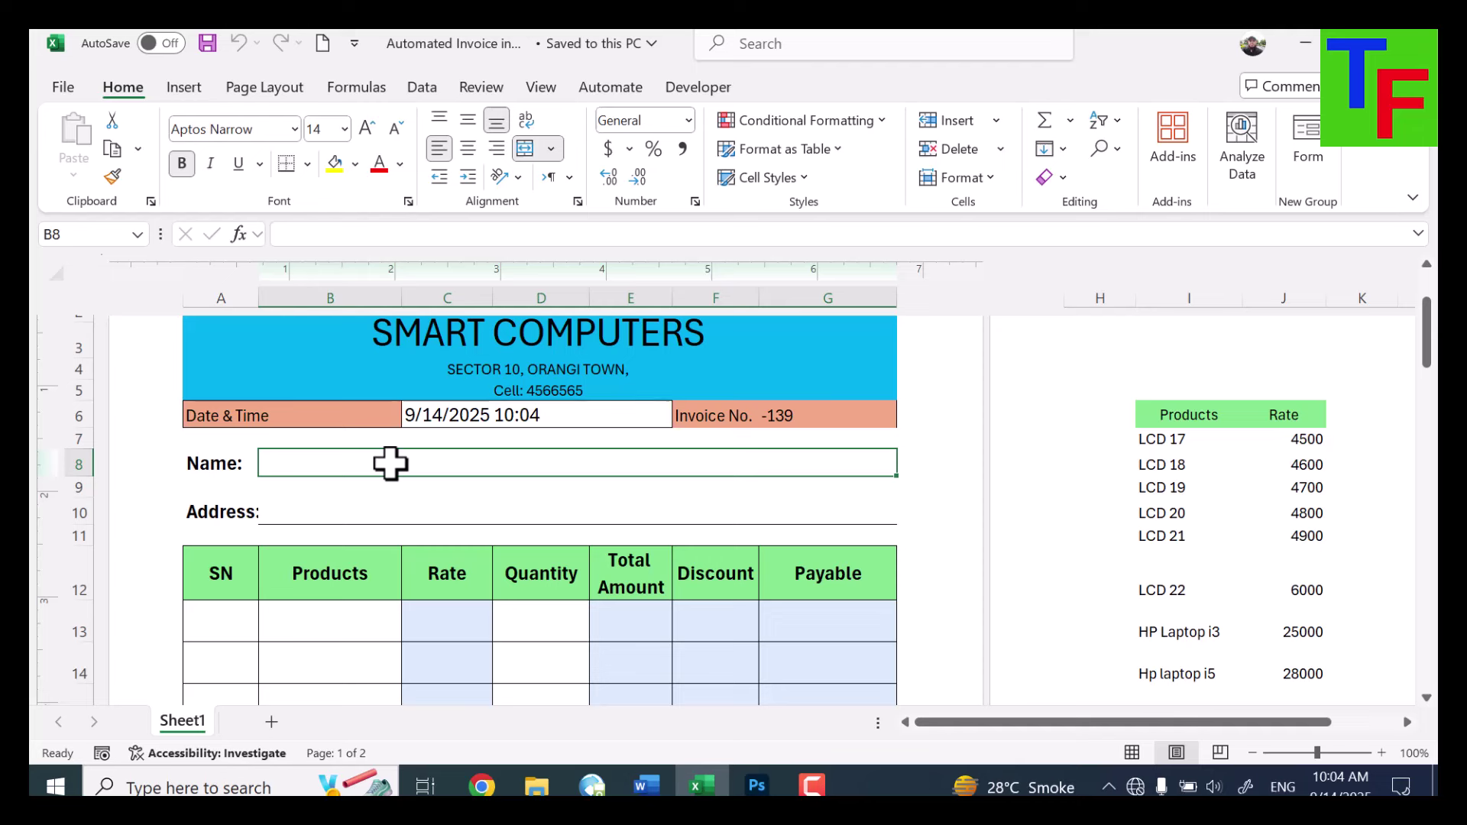